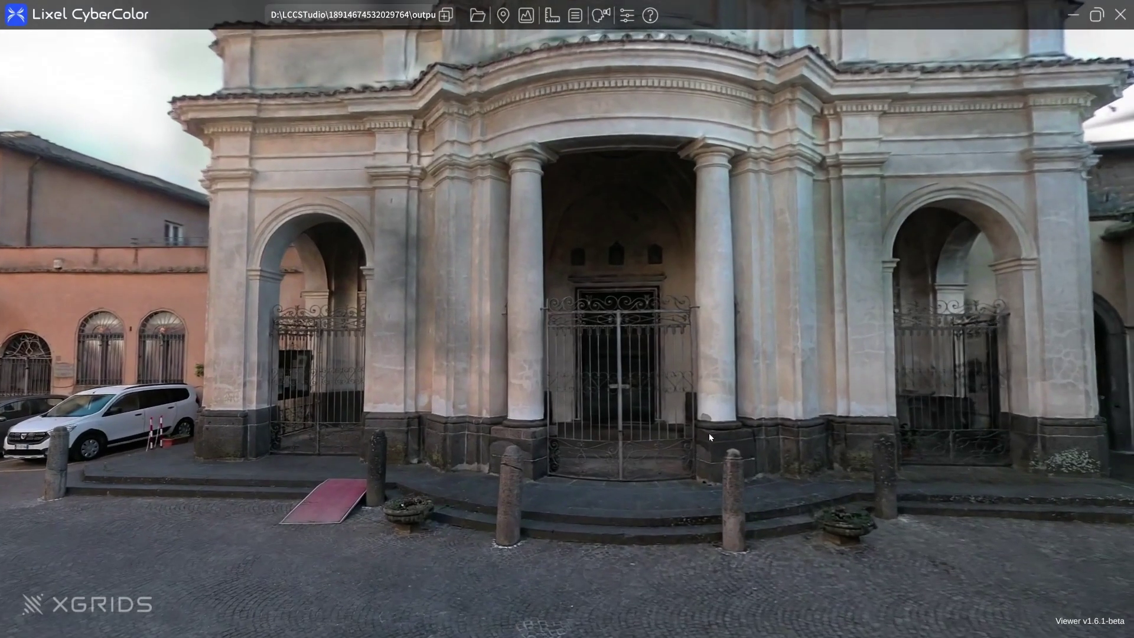
# Step: Begin re-exporting the PzDelDuomoM capture and set its destination to a new folder named export_ply2 inside Pz del Duomo M
pyautogui.click(1121, 14)
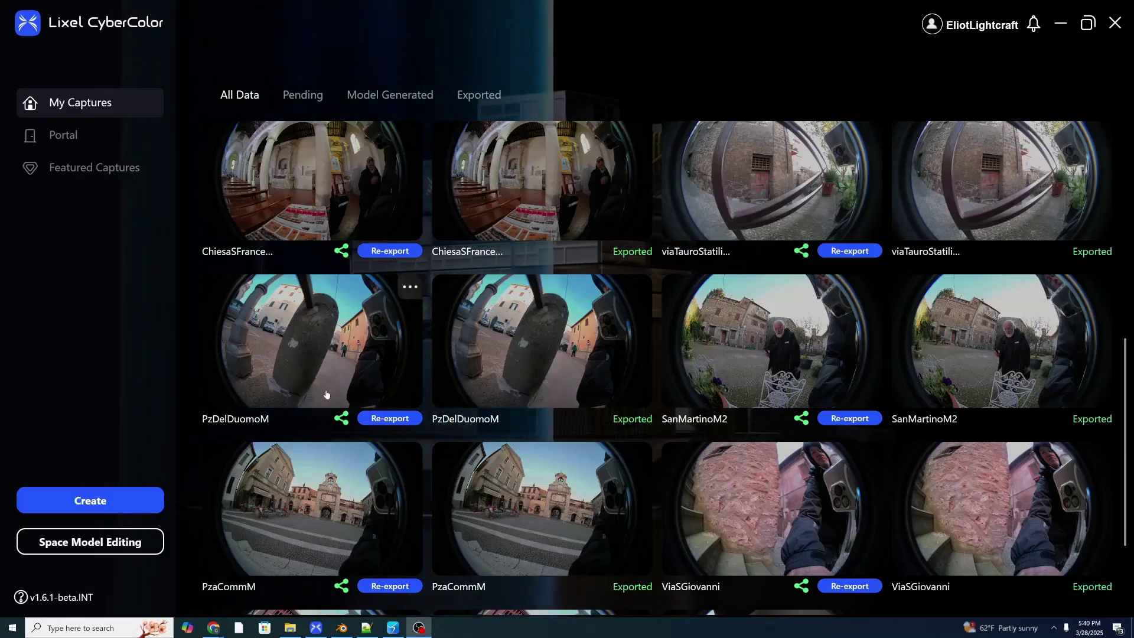
pyautogui.click(390, 418)
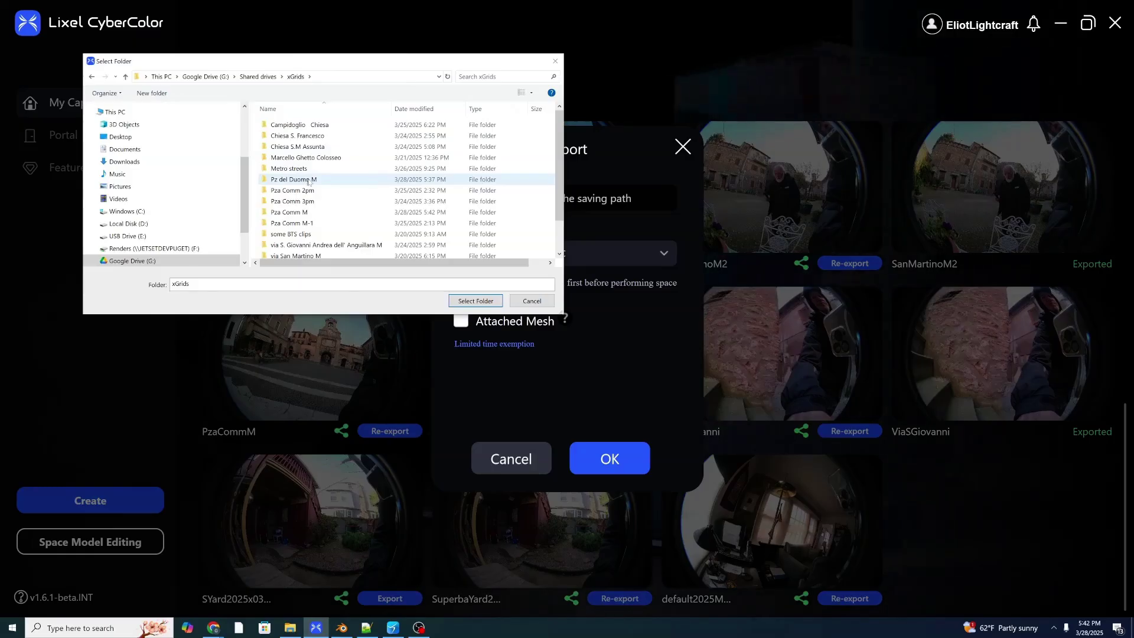
pyautogui.doubleClick(308, 180)
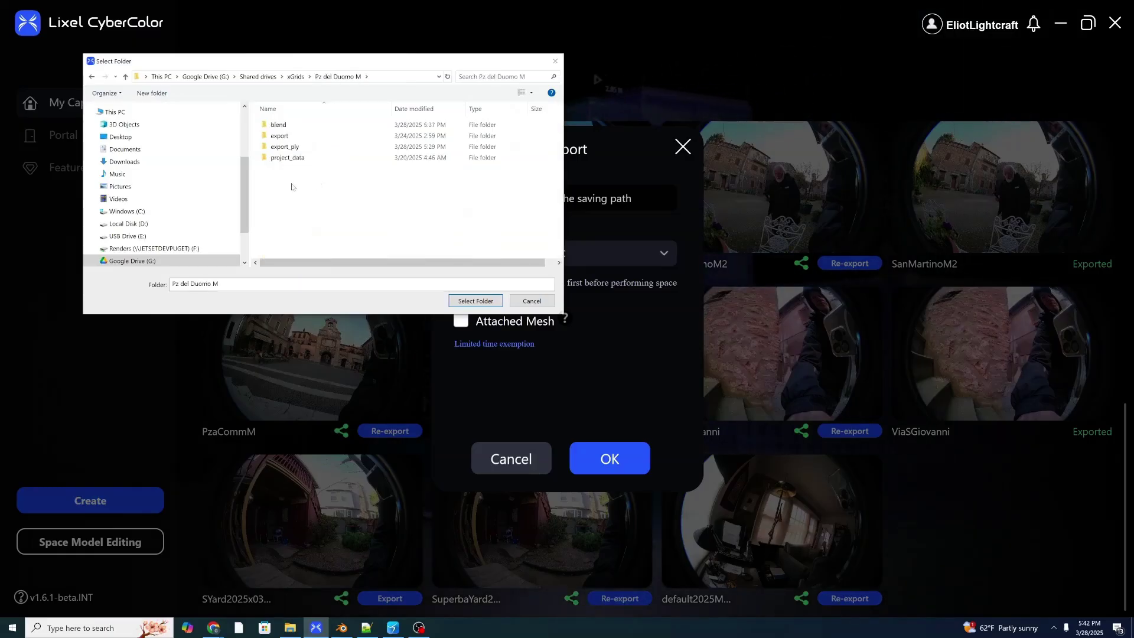
pyautogui.rightClick(294, 184)
pyautogui.moveTo(342, 322)
pyautogui.moveTo(355, 359)
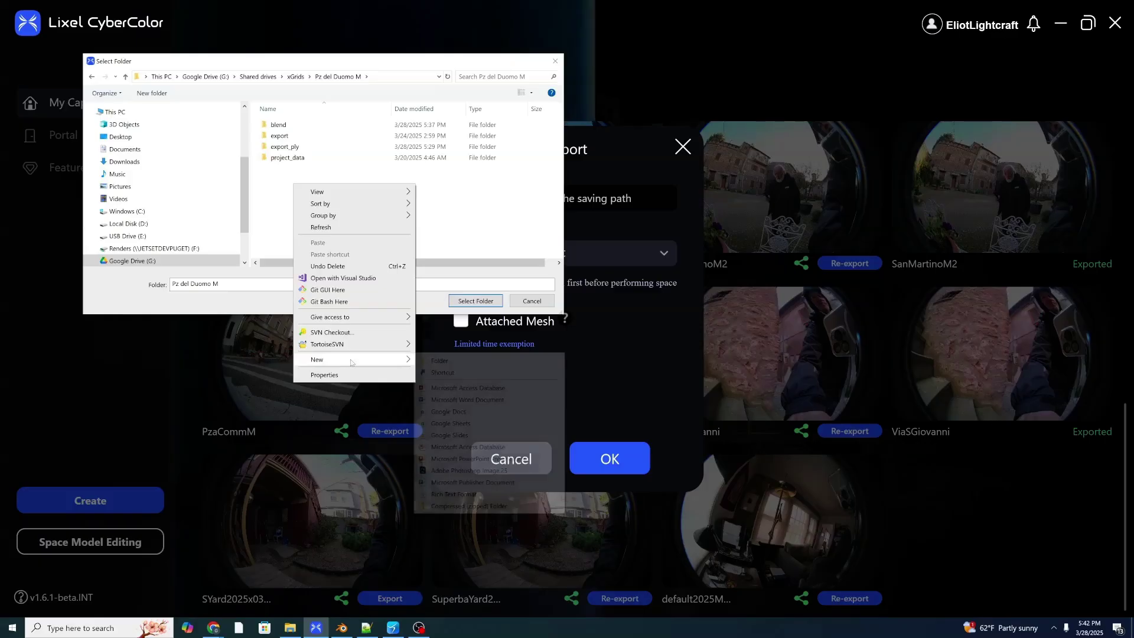
pyautogui.click(453, 363)
pyautogui.write('export_ply2')
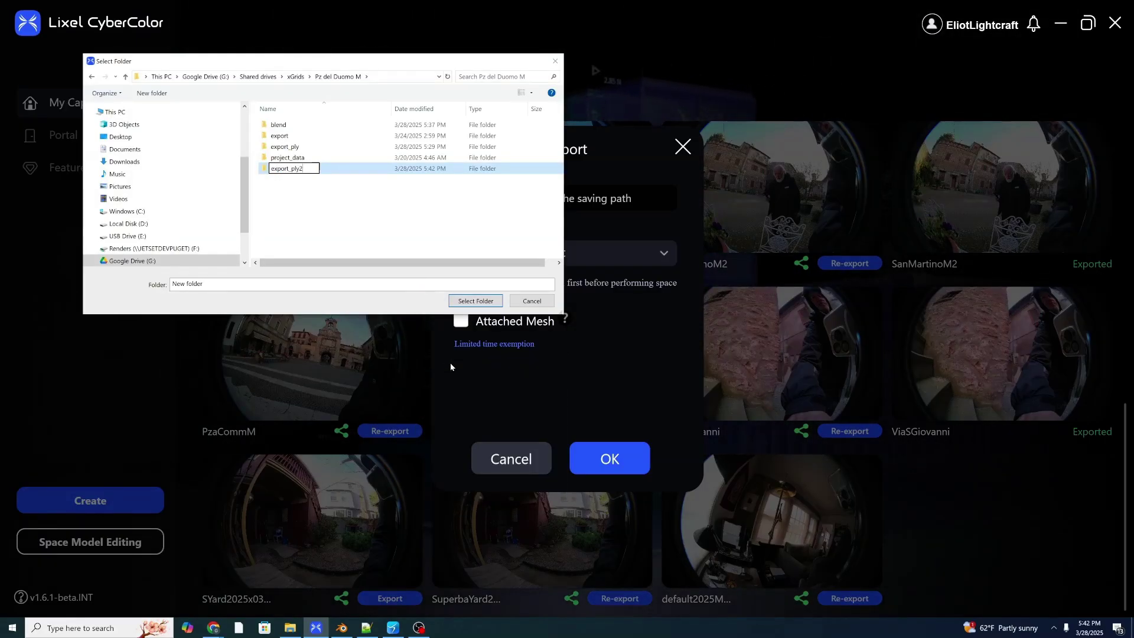
pyautogui.press('Return')
pyautogui.press('Return')
# Step: Export in PLY format with Export all PLY enabled and an attached mesh in OBJ format
pyautogui.click(561, 254)
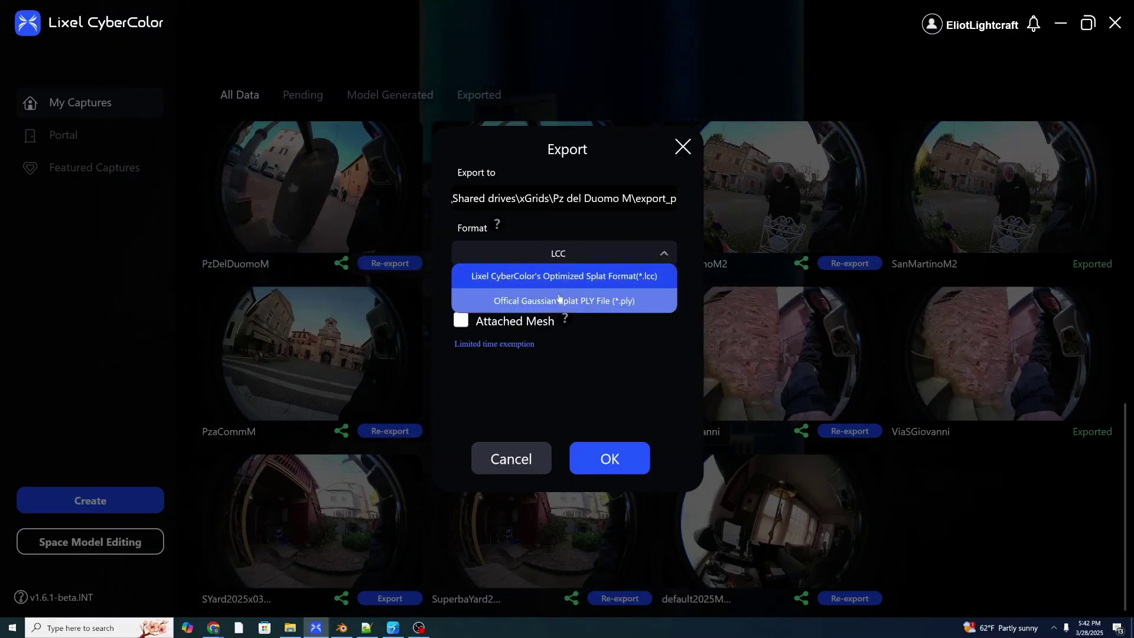
pyautogui.click(584, 298)
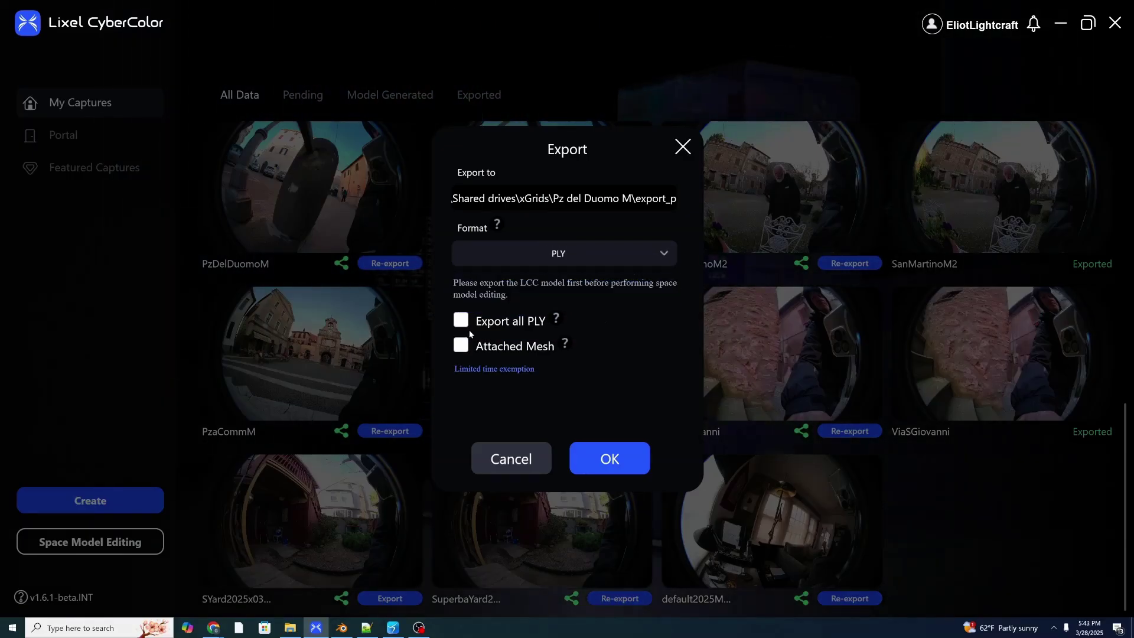
pyautogui.click(557, 321)
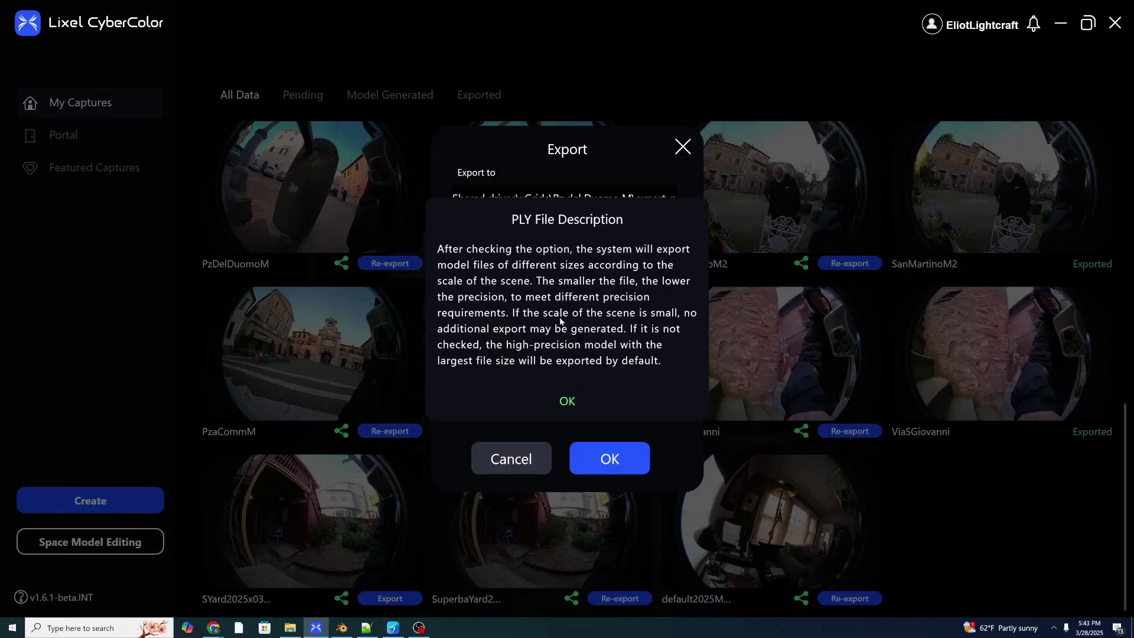
pyautogui.click(566, 401)
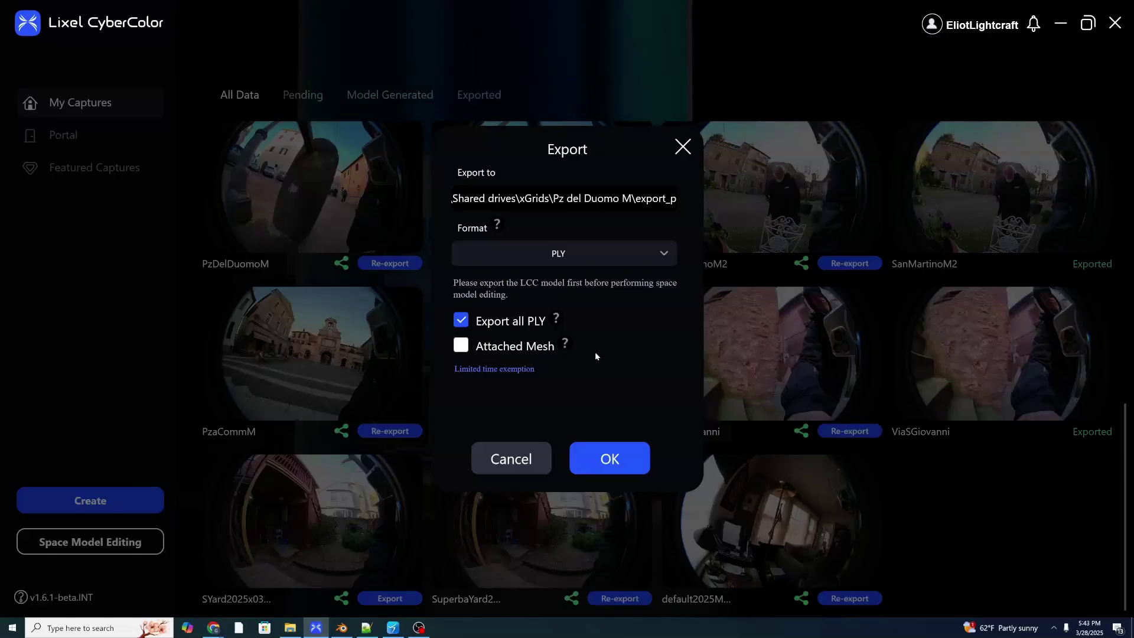
pyautogui.click(462, 346)
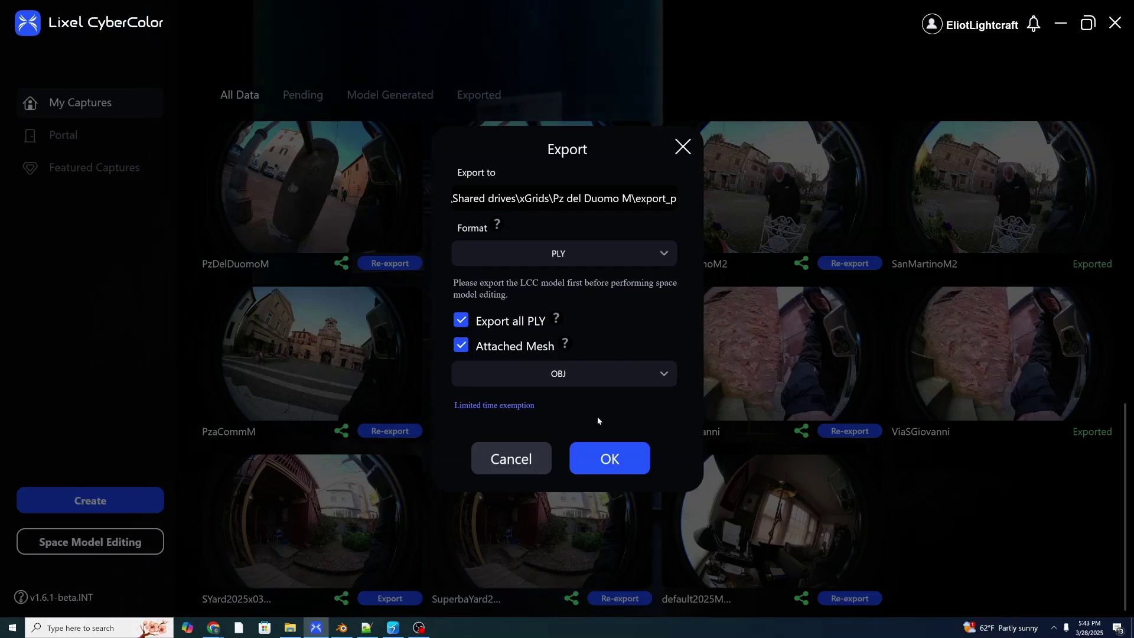
pyautogui.click(608, 459)
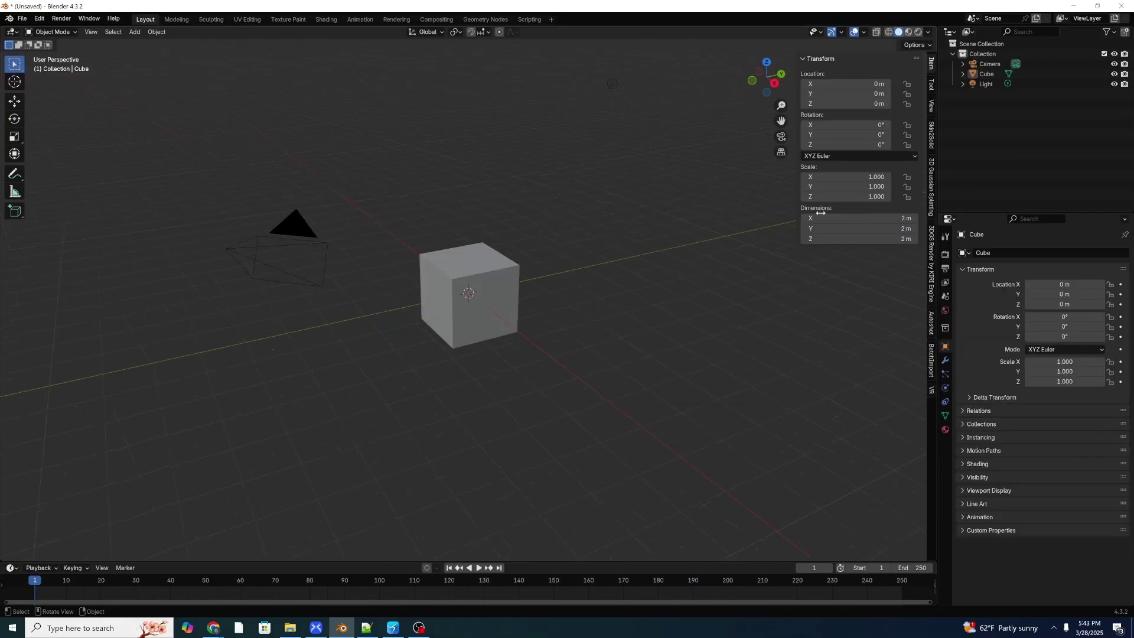
# Step: Switch to Blender, show the 3D Gaussian Splatting tools and delete all the default scene objects
pyautogui.click(931, 200)
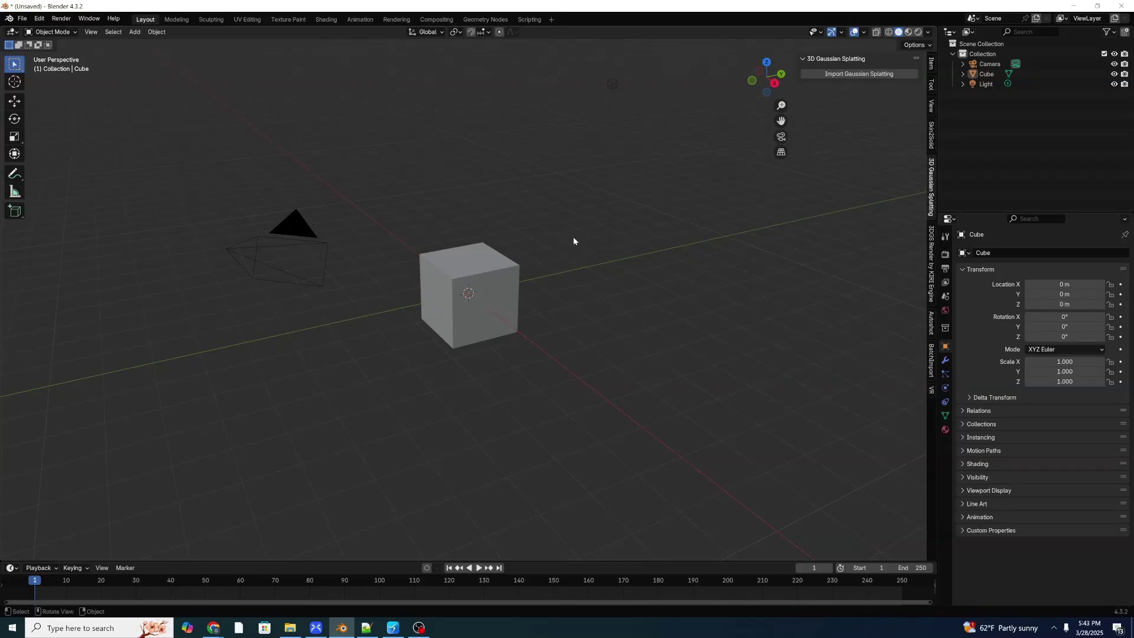
pyautogui.press('a')
pyautogui.press('x')
pyautogui.click(481, 197)
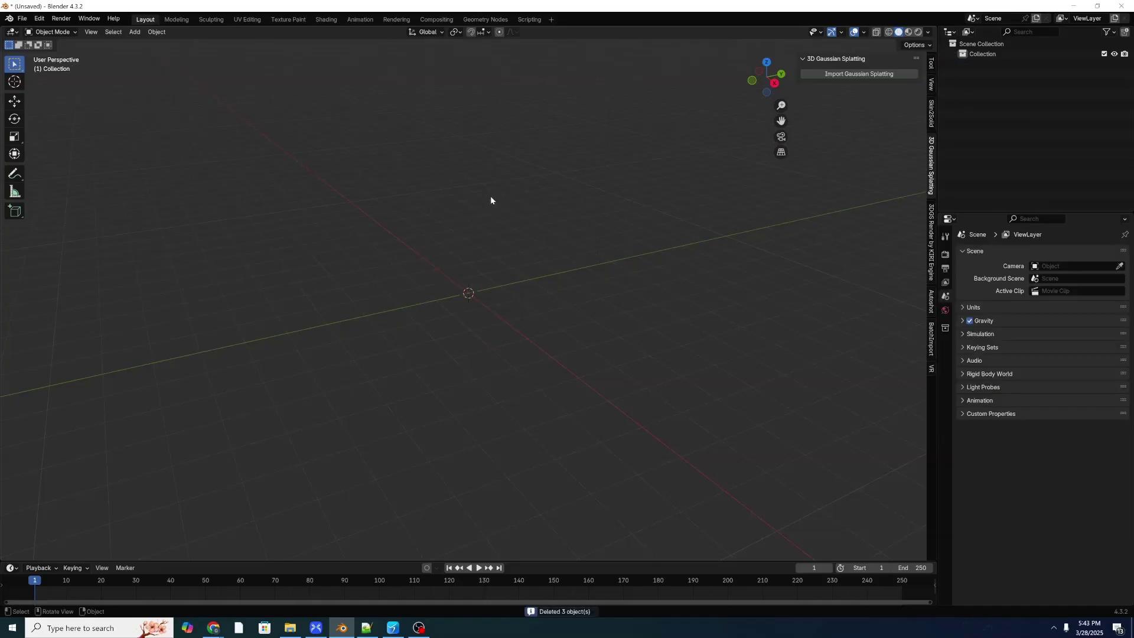
# Step: Import the Wavefront mesh PzDelDuomoM.obj from the Mesh_Files folder inside export_ply2
pyautogui.click(23, 19)
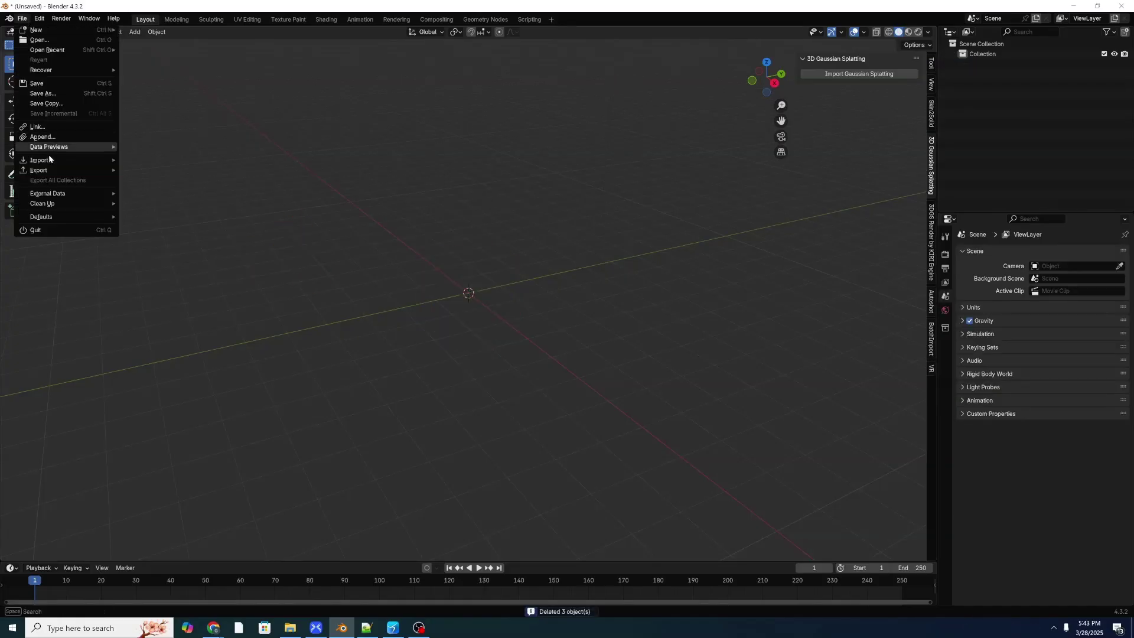
pyautogui.moveTo(51, 158)
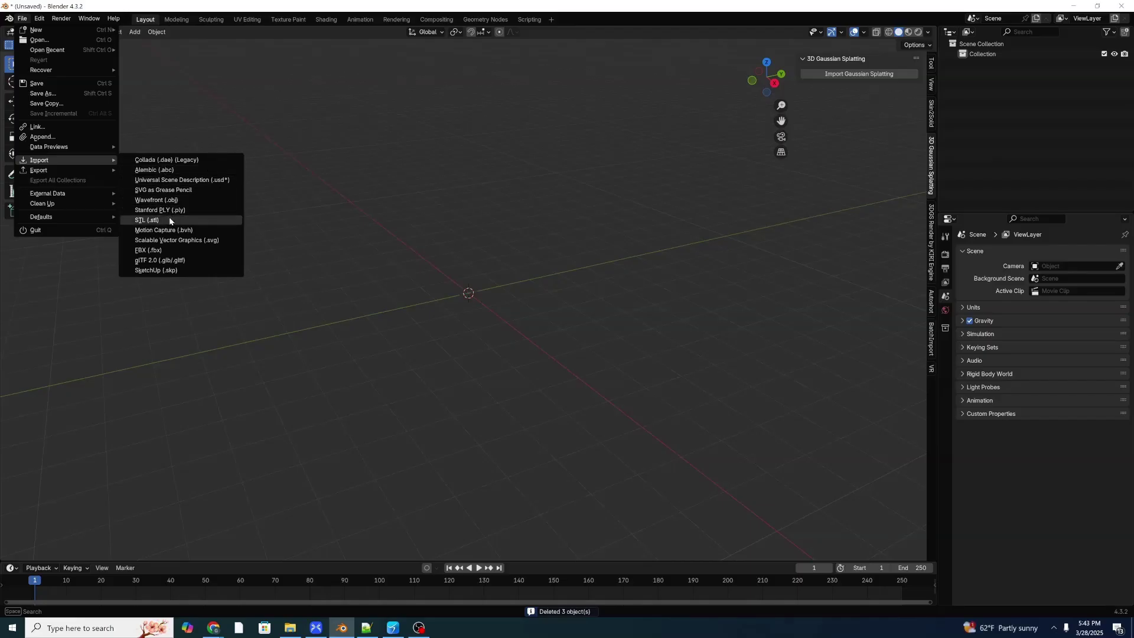
pyautogui.click(171, 200)
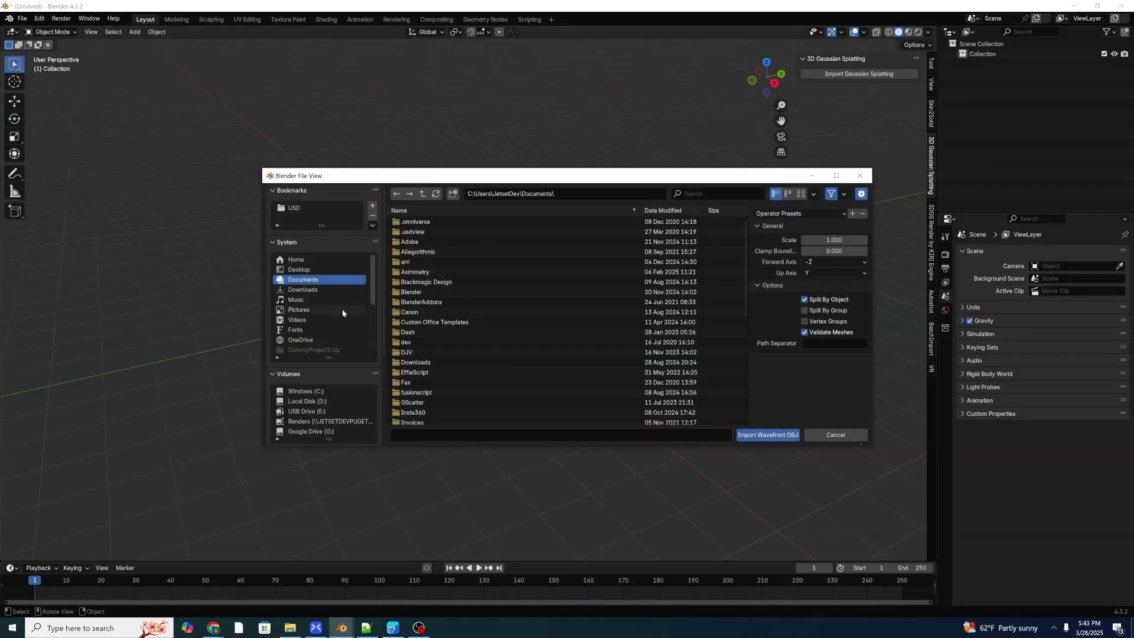
pyautogui.scroll(-2, 334, 428)
pyautogui.click(334, 431)
pyautogui.doubleClick(444, 253)
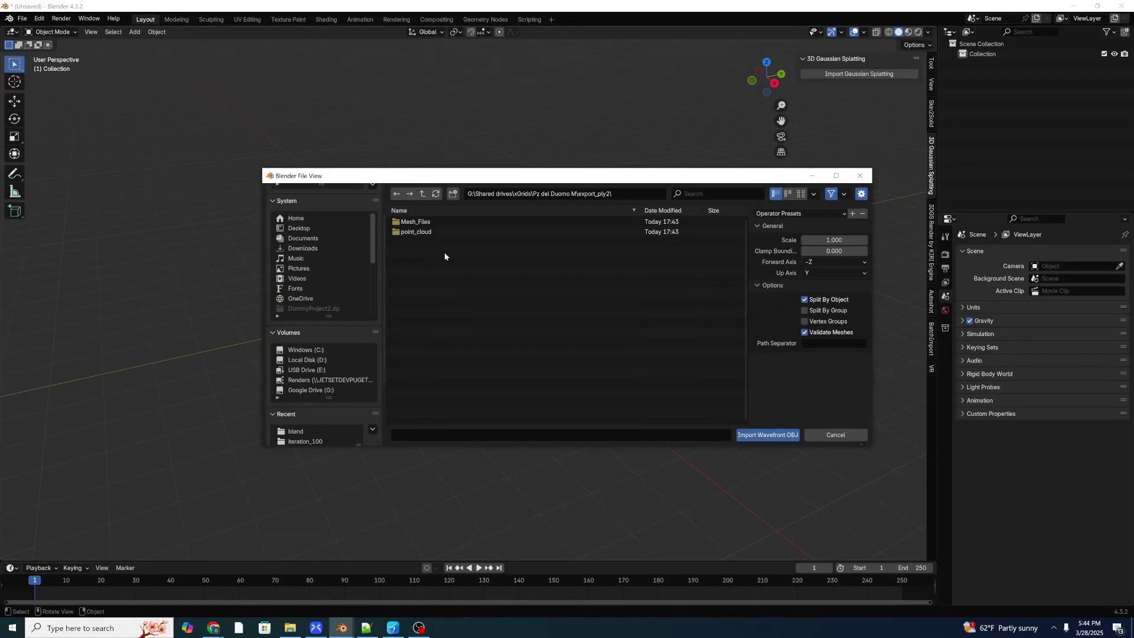
pyautogui.click(433, 224)
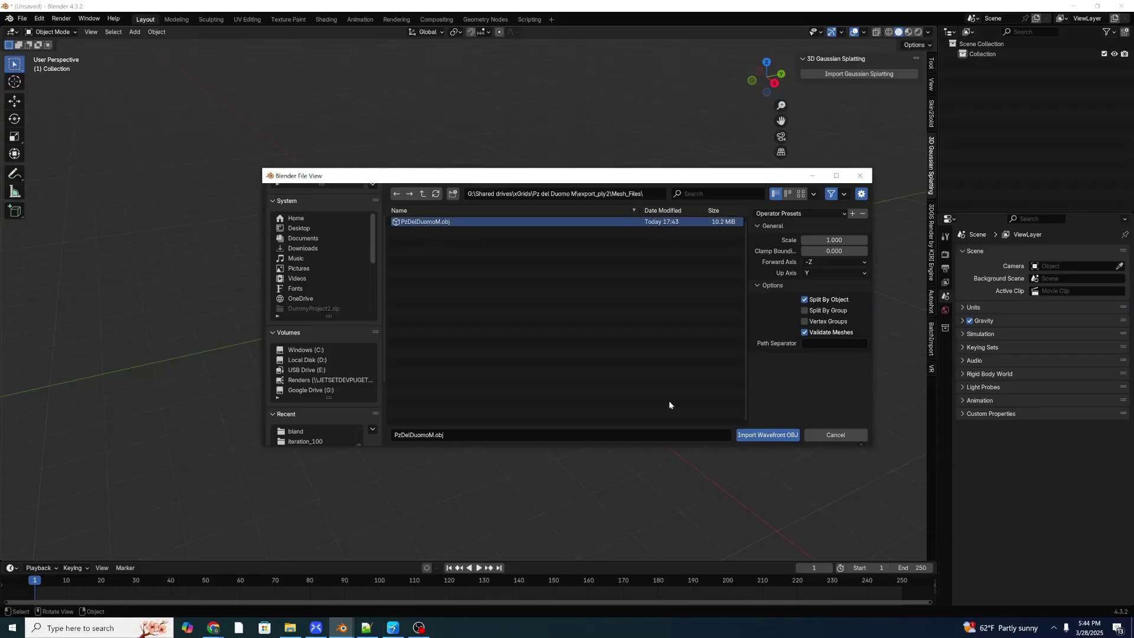
pyautogui.click(770, 438)
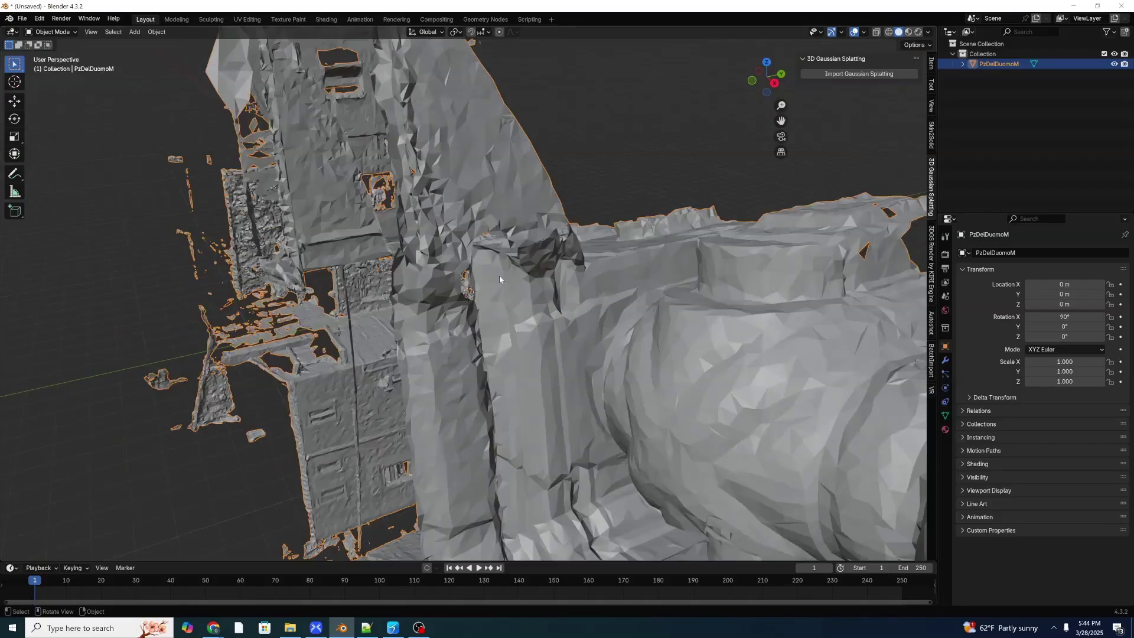
# Step: Set the imported mesh's X rotation to 0° and lock its location and rotation on all axes
pyautogui.moveTo(500, 279); pyautogui.dragTo(546, 280, button='middle')
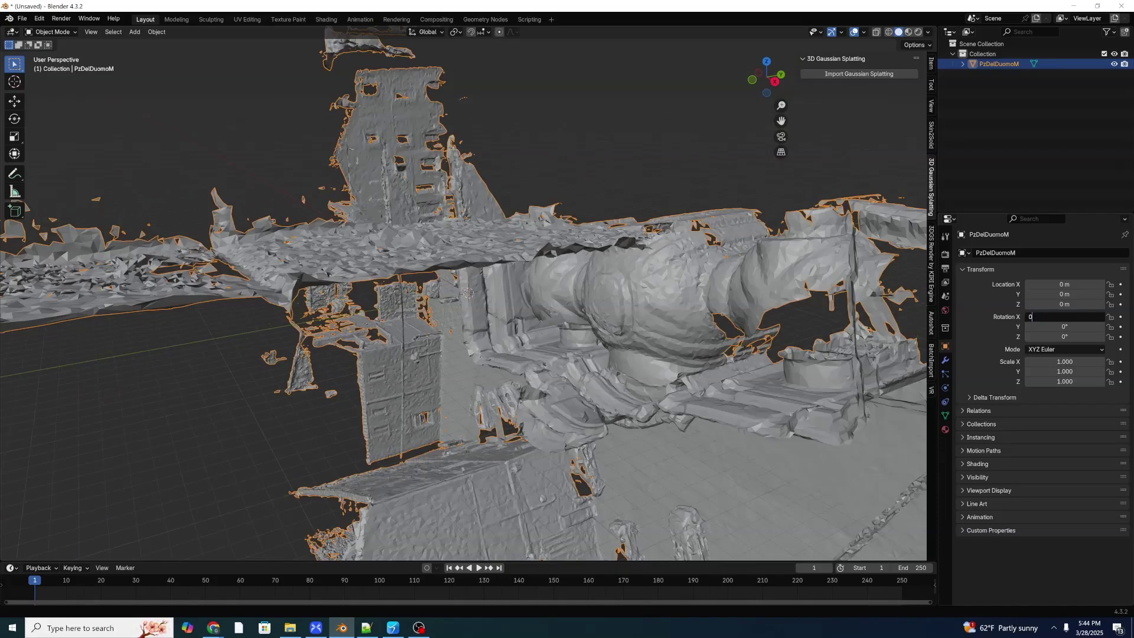
pyautogui.press('Return')
pyautogui.moveTo(618, 303); pyautogui.dragTo(768, 354, button='middle')
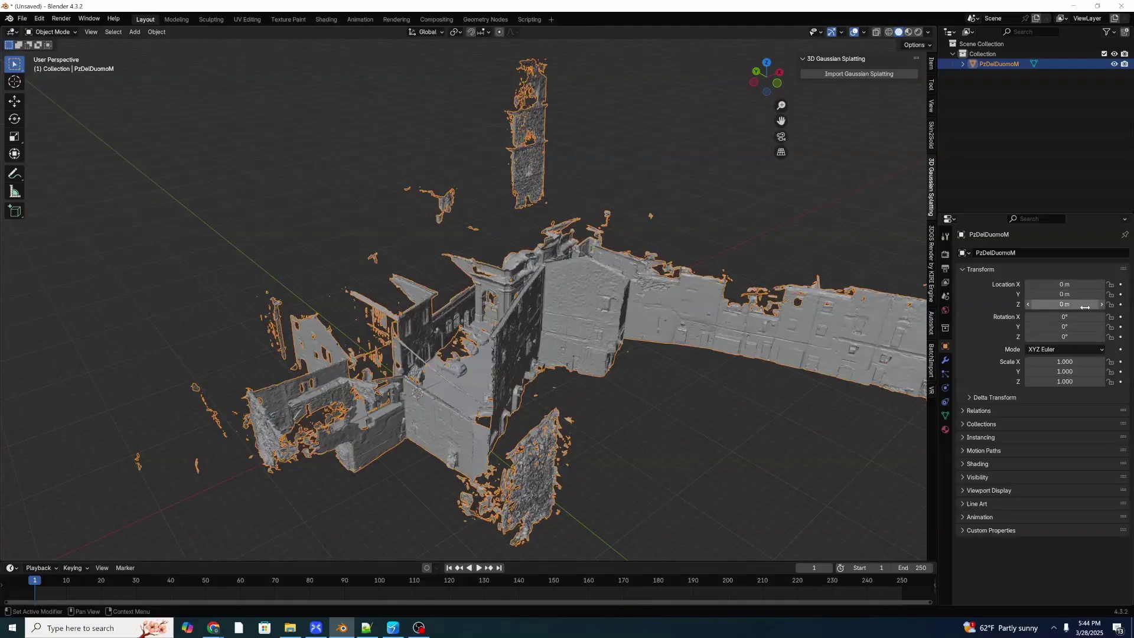
pyautogui.click(809, 199)
# Step: Import point_cloud_2.ply as a Gaussian splat from the iteration folder inside export_ply2's point_cloud folder
pyautogui.click(853, 74)
pyautogui.press('BackSpace')
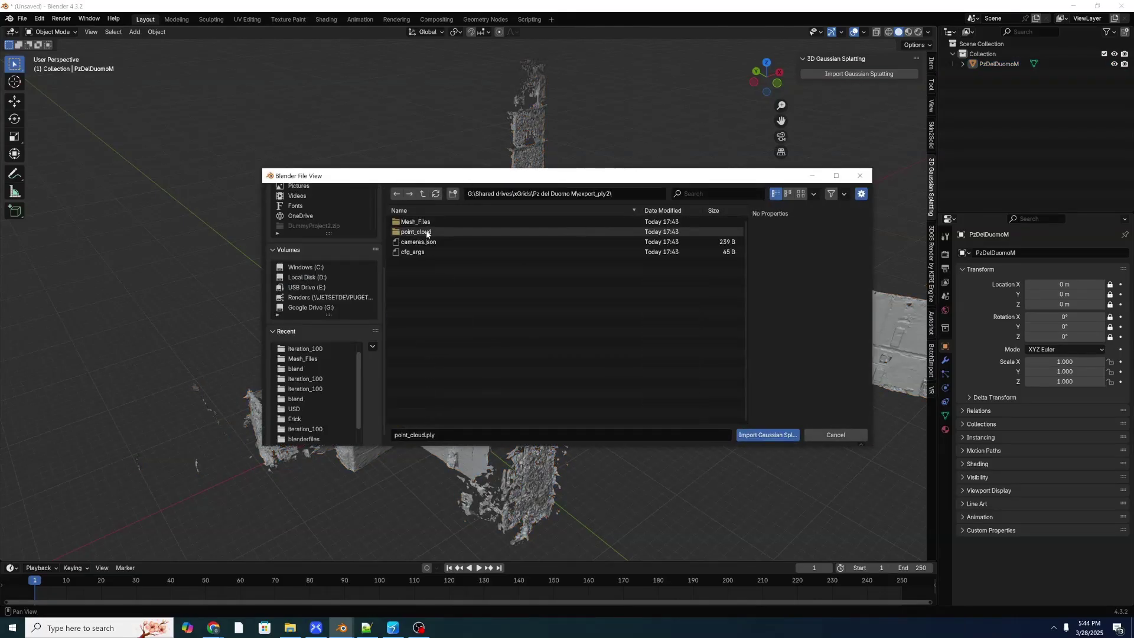
pyautogui.doubleClick(426, 233)
pyautogui.doubleClick(425, 225)
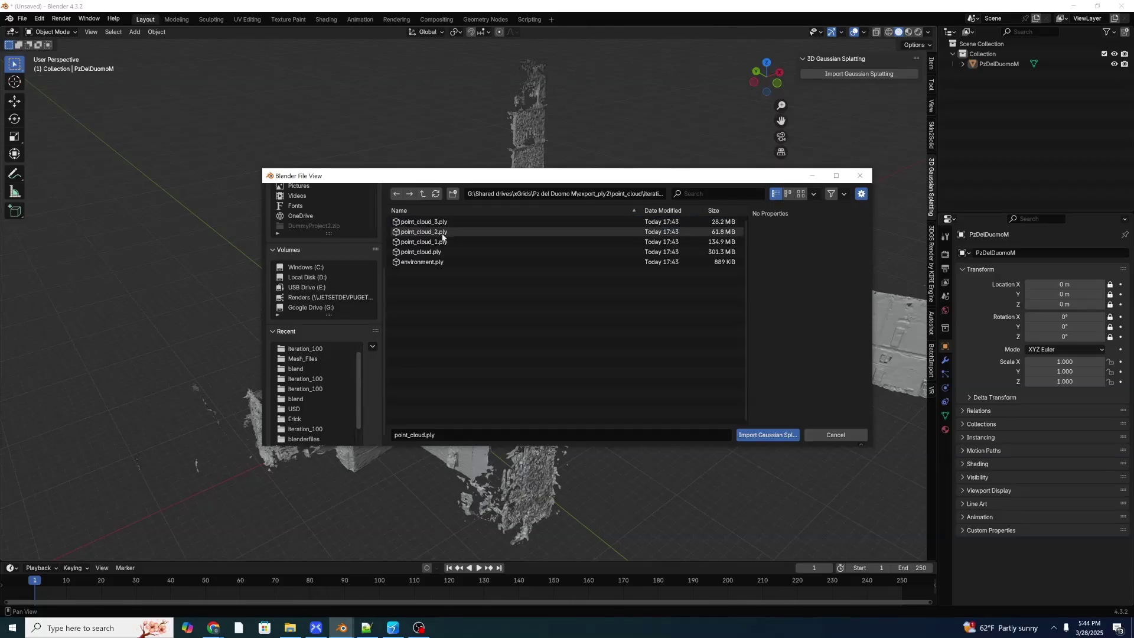
pyautogui.click(442, 233)
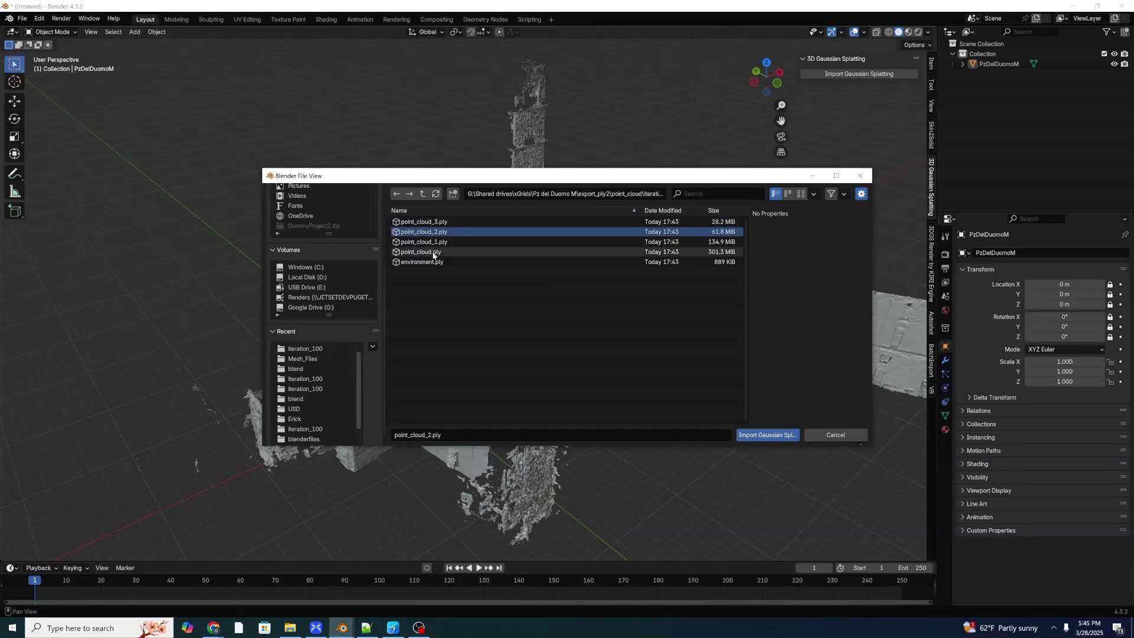
pyautogui.click(433, 254)
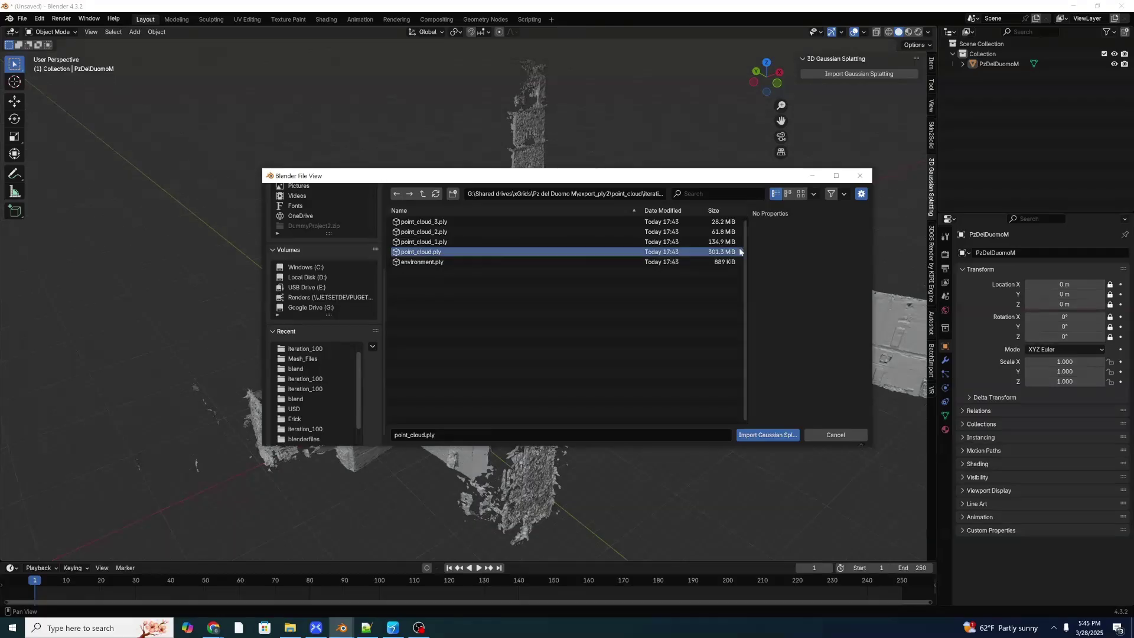
pyautogui.click(439, 243)
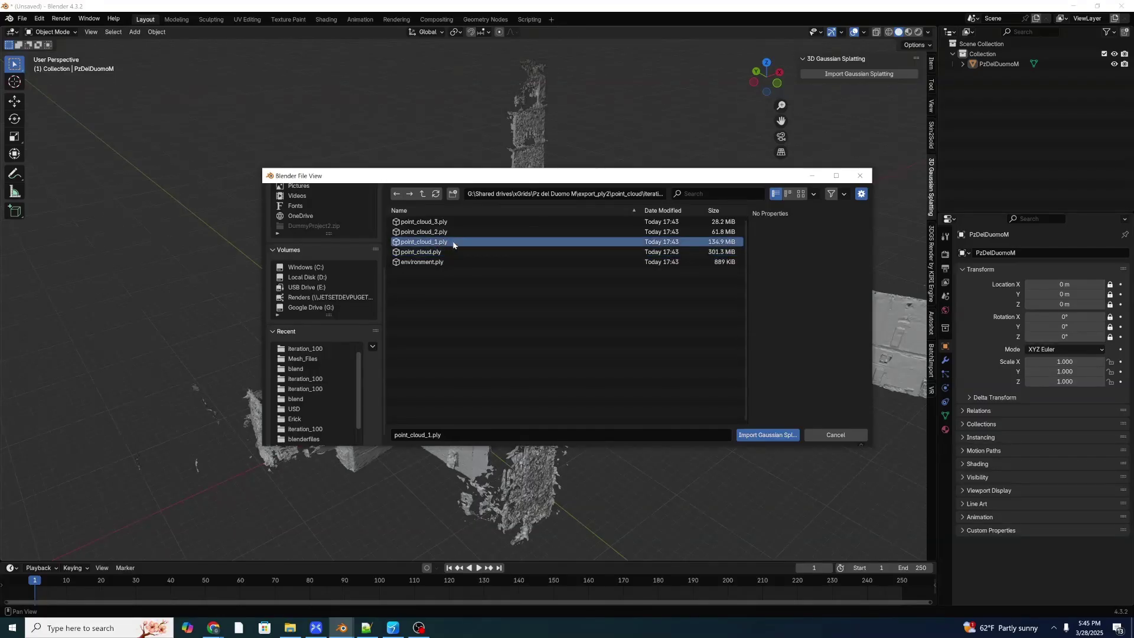
pyautogui.click(441, 234)
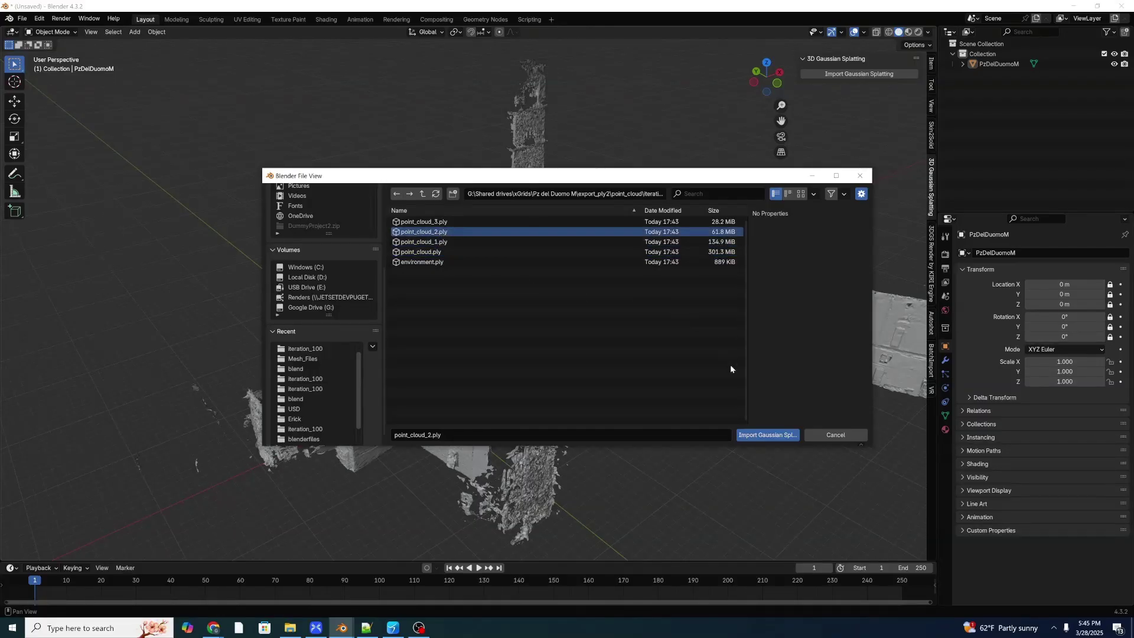
pyautogui.click(762, 436)
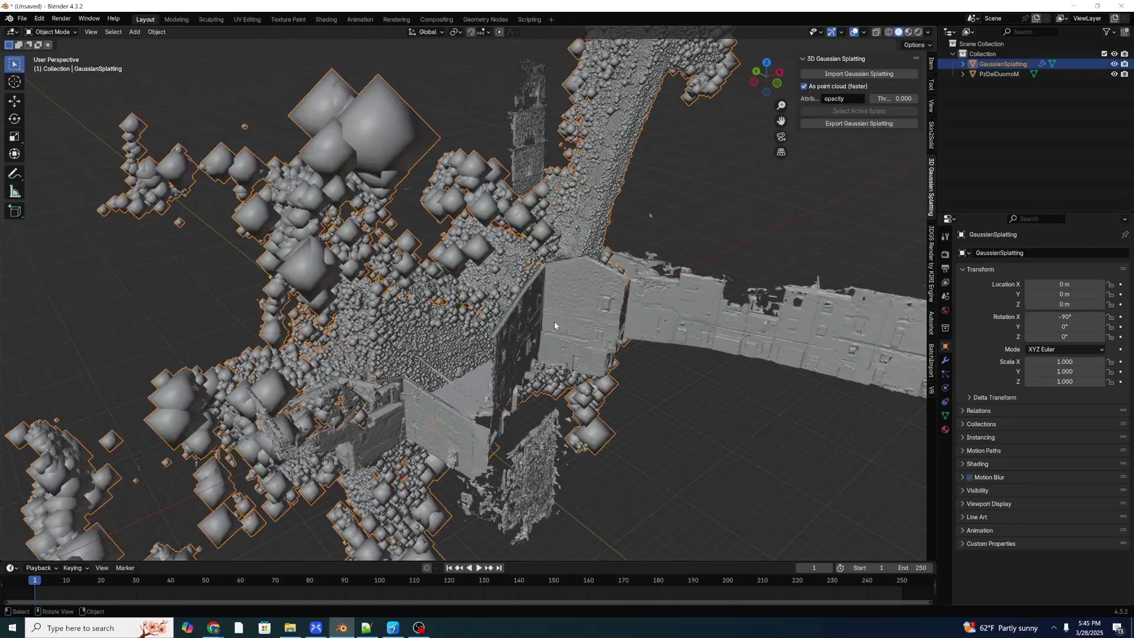
# Step: Set the Gaussian splat's X rotation to 0° and switch the viewport to Material Preview shading
pyautogui.moveTo(565, 314); pyautogui.dragTo(600, 297, button='middle')
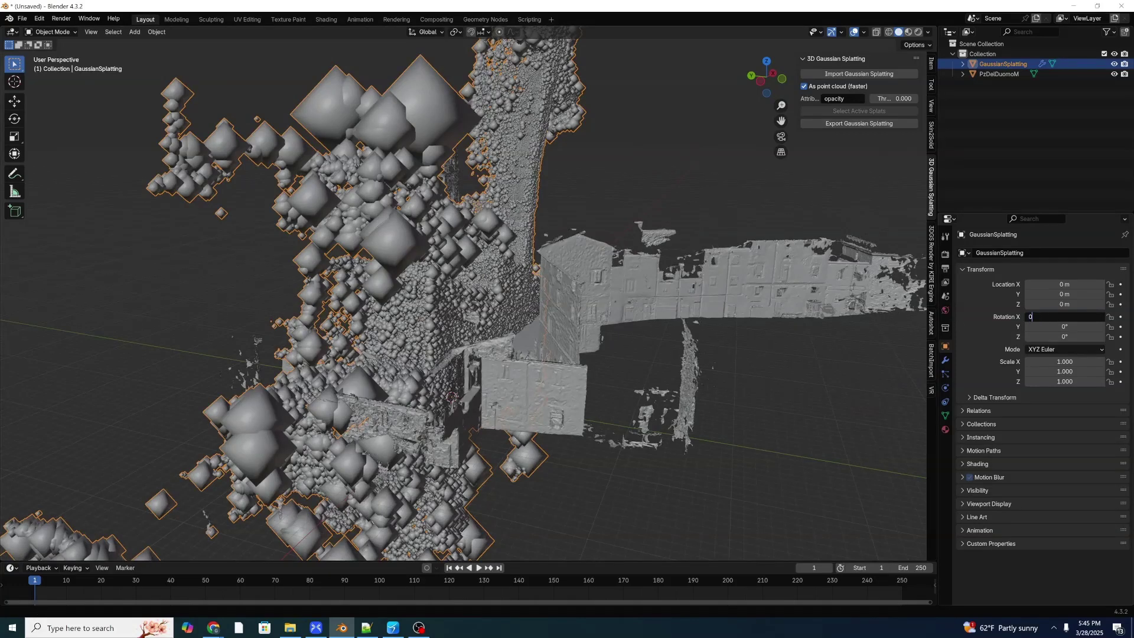
pyautogui.press('Return')
pyautogui.moveTo(549, 308); pyautogui.dragTo(759, 246, button='middle')
pyautogui.press('z')
pyautogui.click(591, 326)
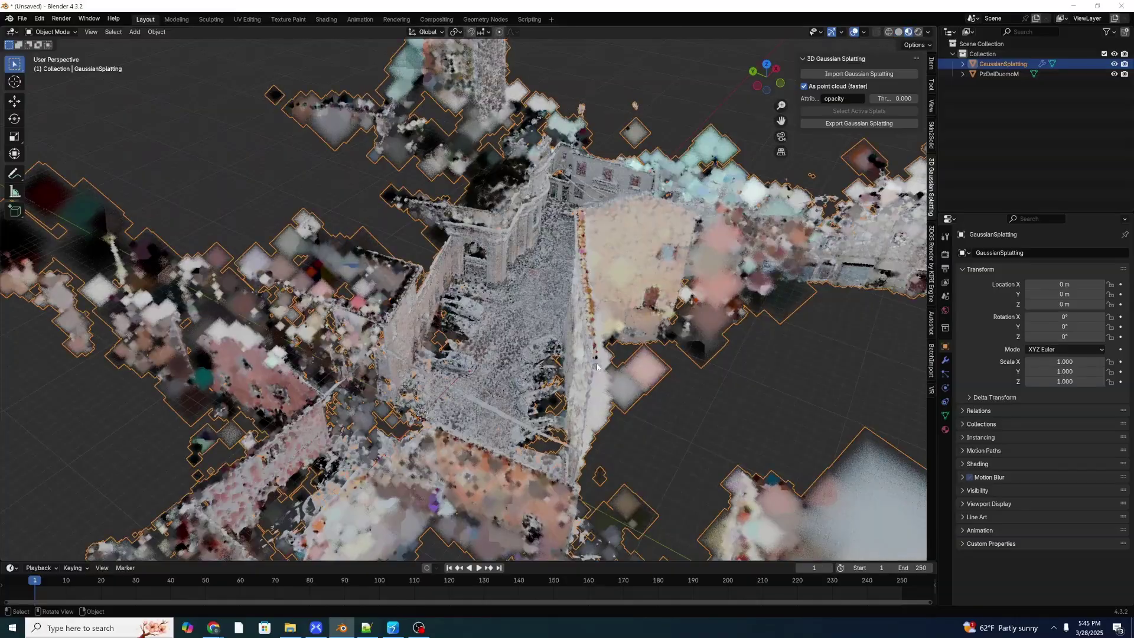
# Step: Toggle the Gaussian splat against the mesh for comparison, ending with the splat hidden, and save the scene as PzdelDuomo_01.blend
pyautogui.keyDown('shift'); pyautogui.moveTo(601, 378); pyautogui.dragTo(642, 312, button='middle'); pyautogui.keyUp('shift')
pyautogui.click(1114, 65)
pyautogui.click(1115, 65)
pyautogui.click(1114, 65)
pyautogui.click(1115, 65)
pyautogui.click(1114, 66)
pyautogui.click(1114, 66)
pyautogui.click(1114, 66)
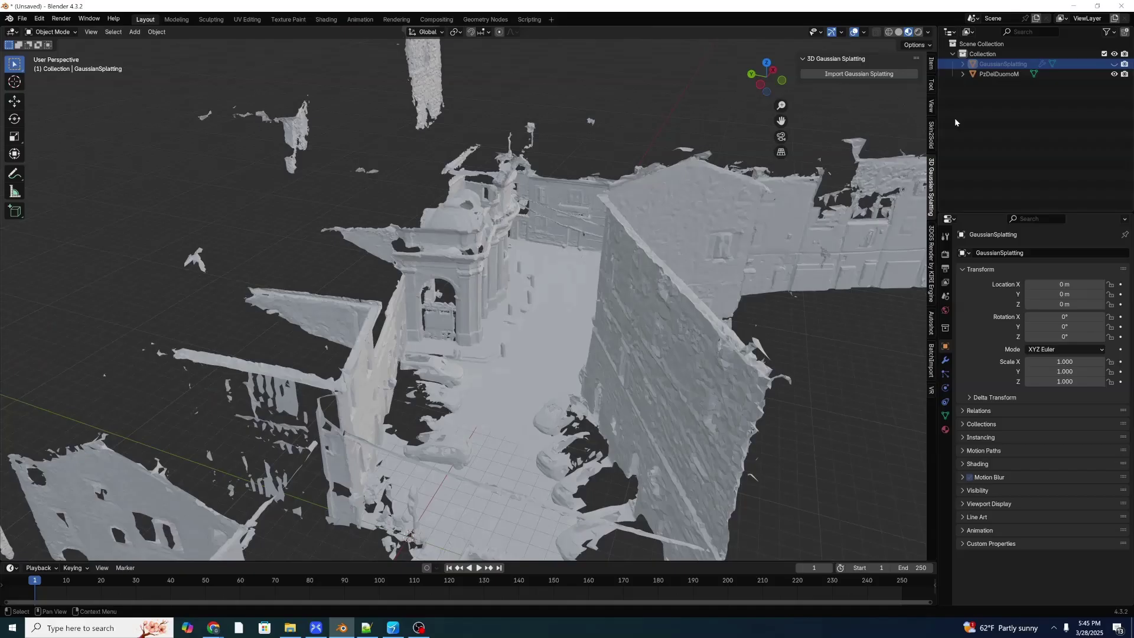
pyautogui.hotkey('ctrl', 's')
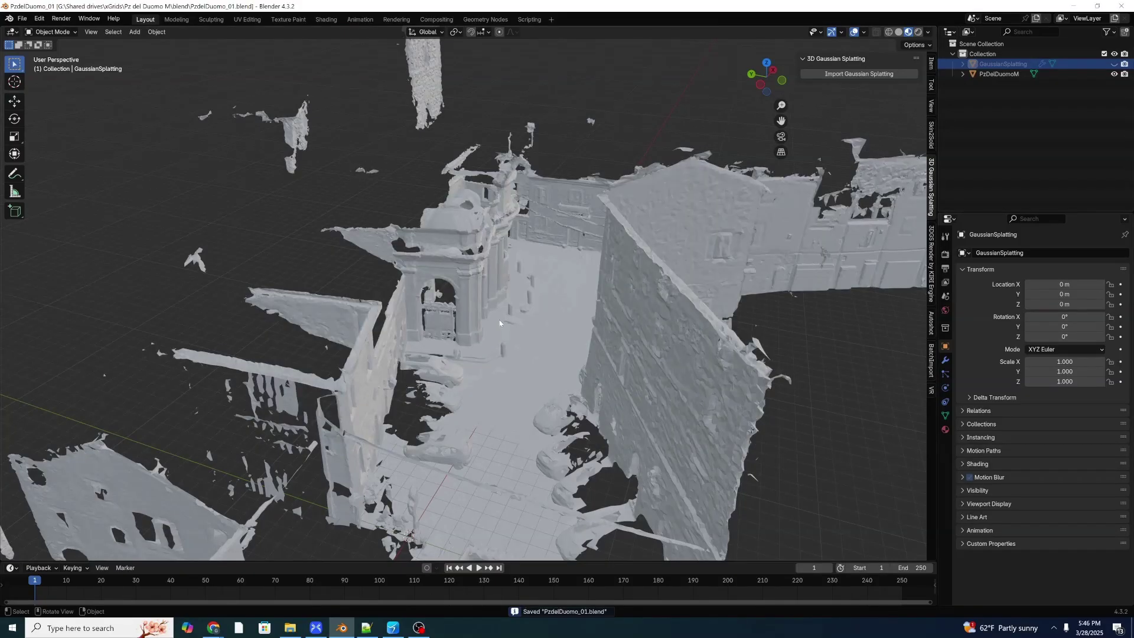
# Step: Place the 3D cursor on the ground before the church's central entrance and add an Arrows empty at about X 27.4, Y 1.5, Z 0.3 m
pyautogui.moveTo(502, 294); pyautogui.dragTo(603, 366, button='middle')
pyautogui.scroll(4, 514, 312)
pyautogui.rightClick(558, 416)
pyautogui.keyDown('shift'); pyautogui.rightClick(558, 393); pyautogui.keyUp('shift')
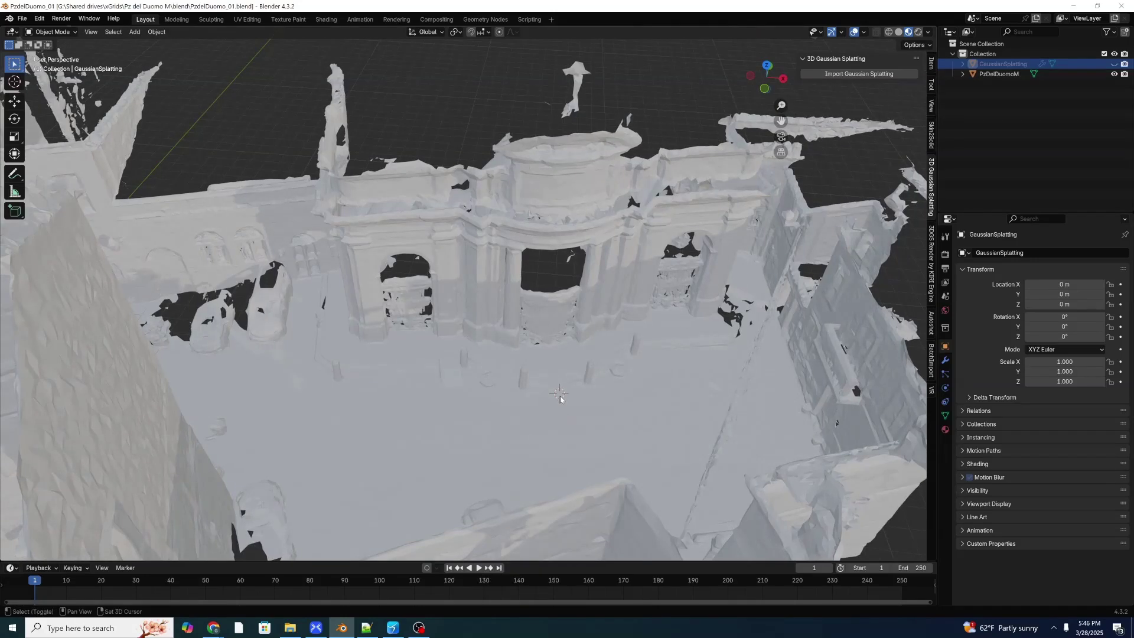
pyautogui.hotkey('shift', 'a')
pyautogui.moveTo(560, 509)
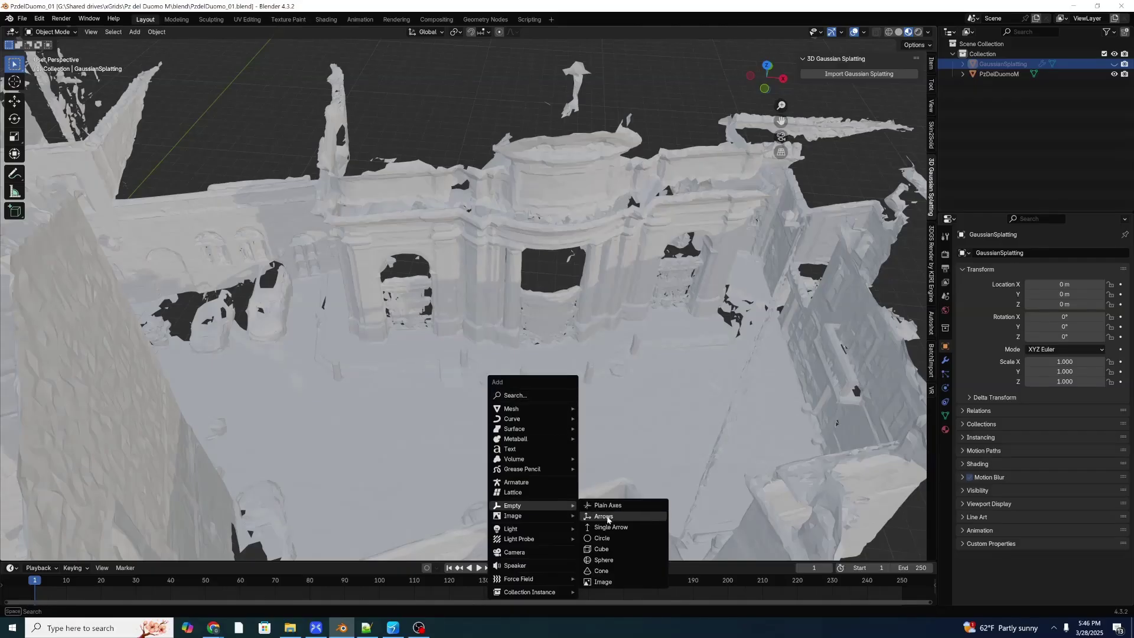
pyautogui.click(609, 519)
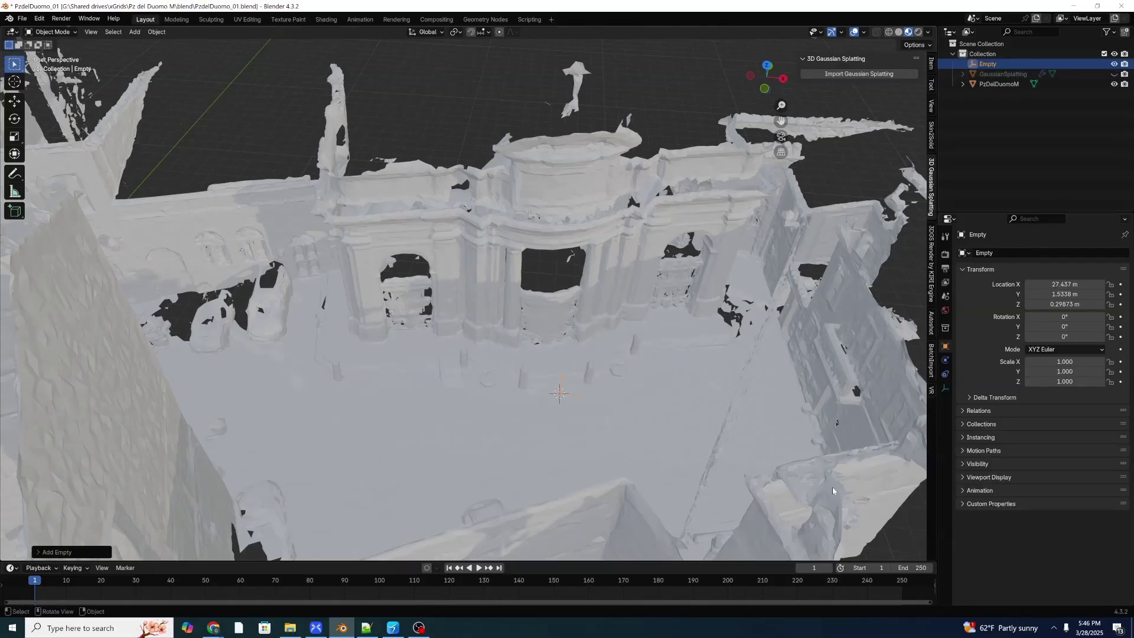
# Step: Frame the new empty at the church entrance, check it in wireframe, and switch the viewport to Solid shading
pyautogui.press('KP_Decimal')
pyautogui.moveTo(713, 401); pyautogui.dragTo(638, 382, button='middle')
pyautogui.press('z')
pyautogui.click(352, 395)
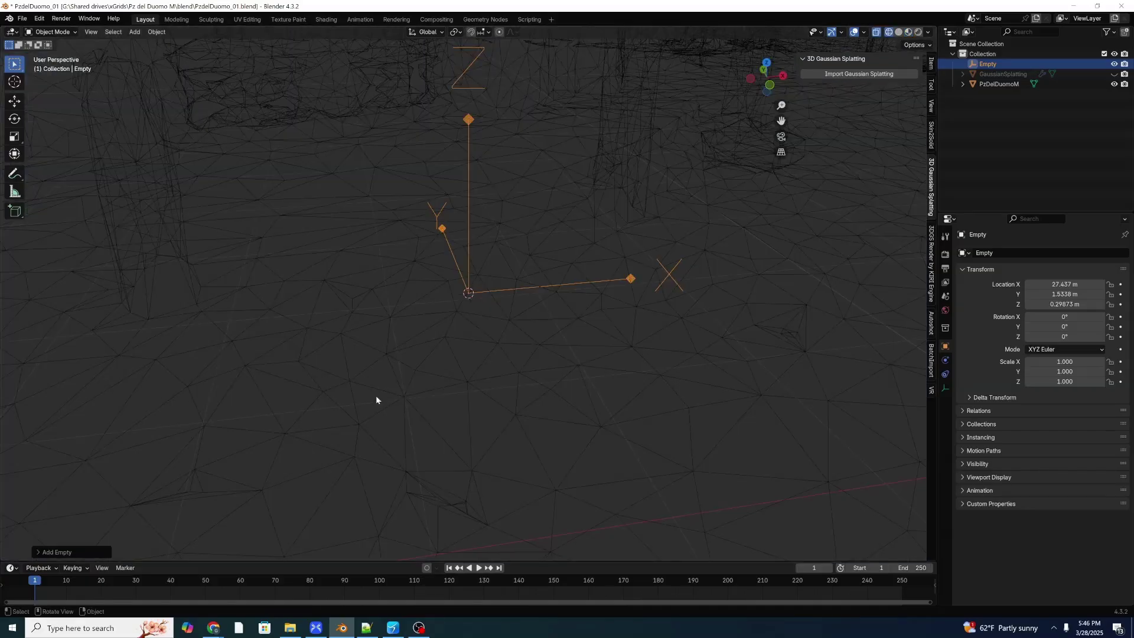
pyautogui.scroll(-5, 382, 366)
pyautogui.moveTo(377, 334)
pyautogui.mouseDown(button='middle')
pyautogui.moveTo(469, 449)
pyautogui.moveTo(519, 429)
pyautogui.moveTo(552, 396)
pyautogui.moveTo(512, 395)
pyautogui.moveTo(437, 461)
pyautogui.moveTo(506, 431)
pyautogui.mouseUp(button='middle')
pyautogui.press('z')
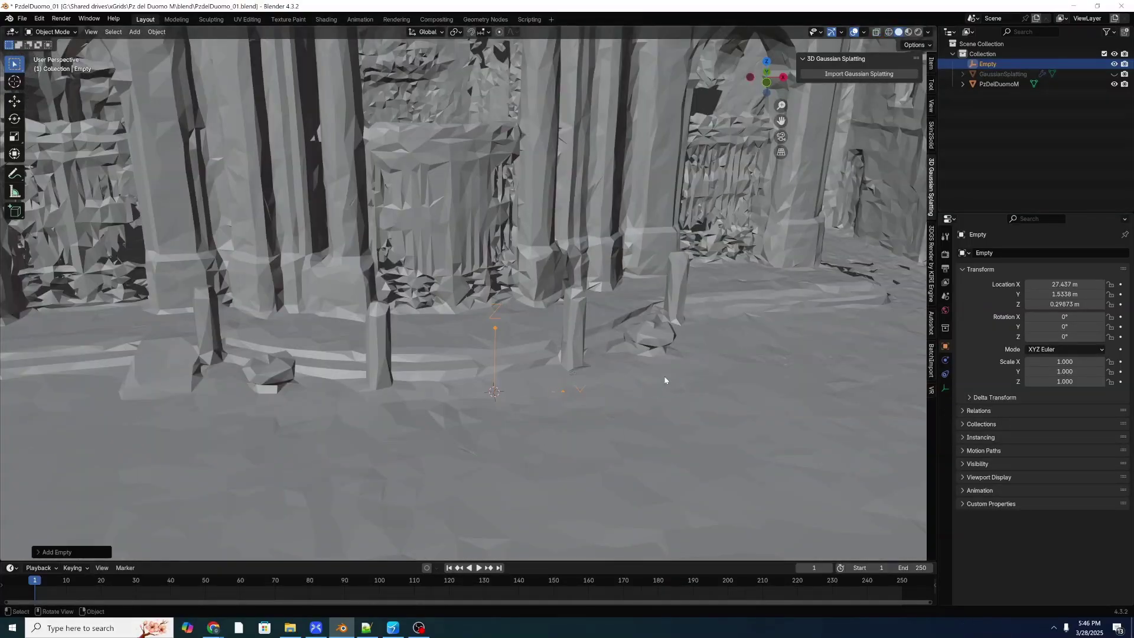
# Step: Place the 3D cursor on the ground farther out from the bollards and snap the empty to it, at about X 27.57, Y 0.67, Z 0.28 m
pyautogui.moveTo(666, 378)
pyautogui.mouseDown(button='middle')
pyautogui.moveTo(624, 397)
pyautogui.moveTo(568, 391)
pyautogui.moveTo(583, 401)
pyautogui.moveTo(645, 374)
pyautogui.moveTo(524, 383)
pyautogui.mouseUp(button='middle')
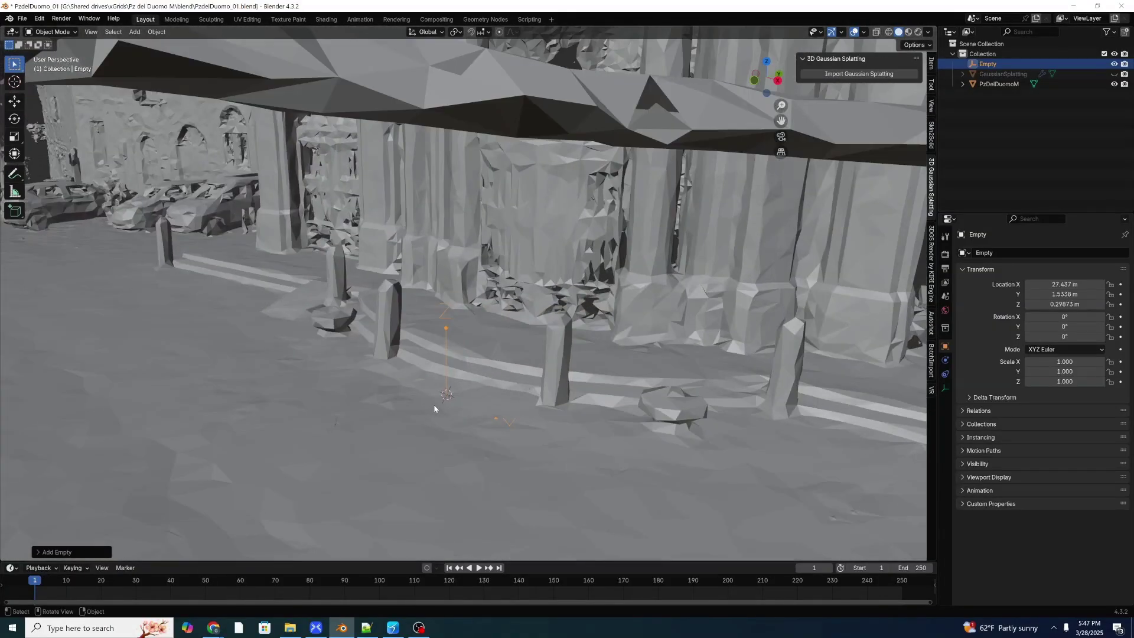
pyautogui.moveTo(434, 409); pyautogui.dragTo(384, 429, button='middle')
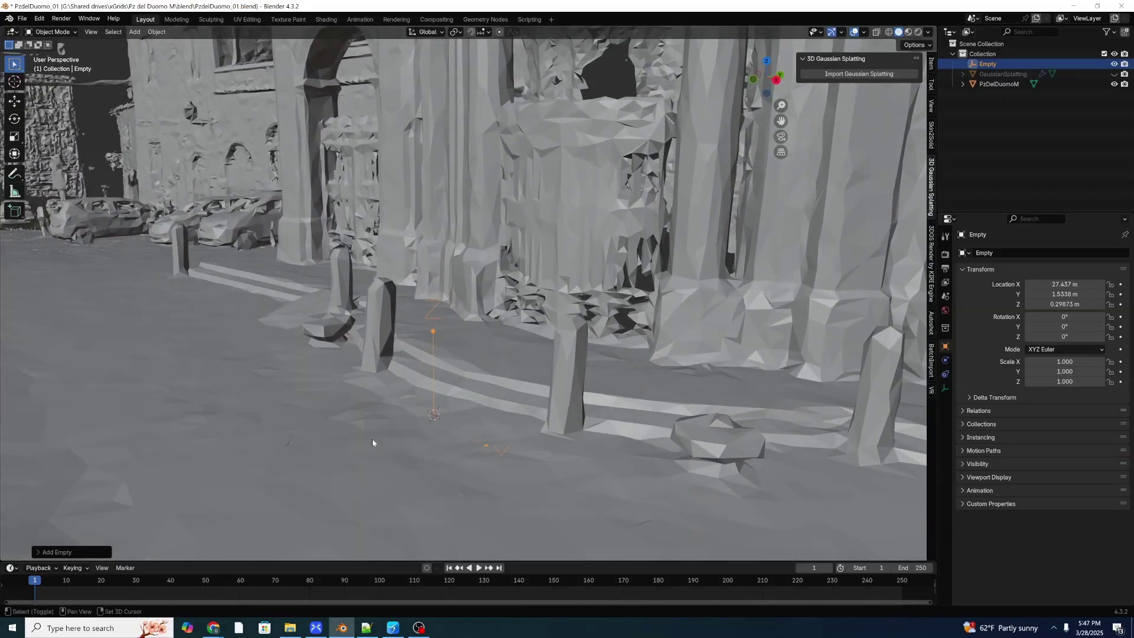
pyautogui.moveTo(388, 443); pyautogui.dragTo(403, 452, button='middle')
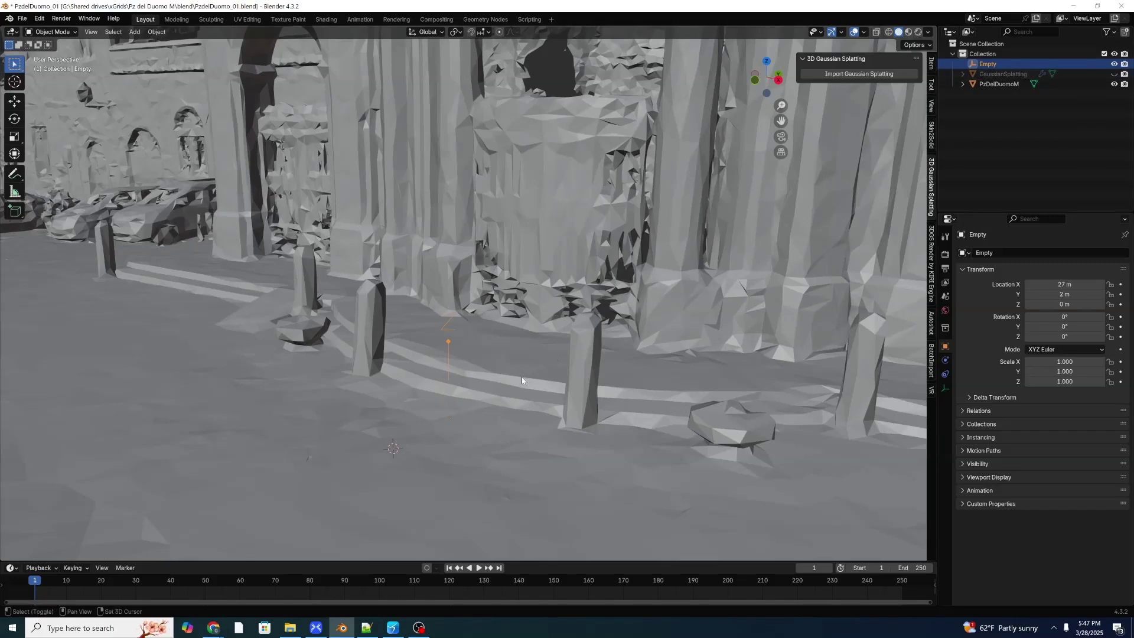
pyautogui.hotkey('shift', 's')
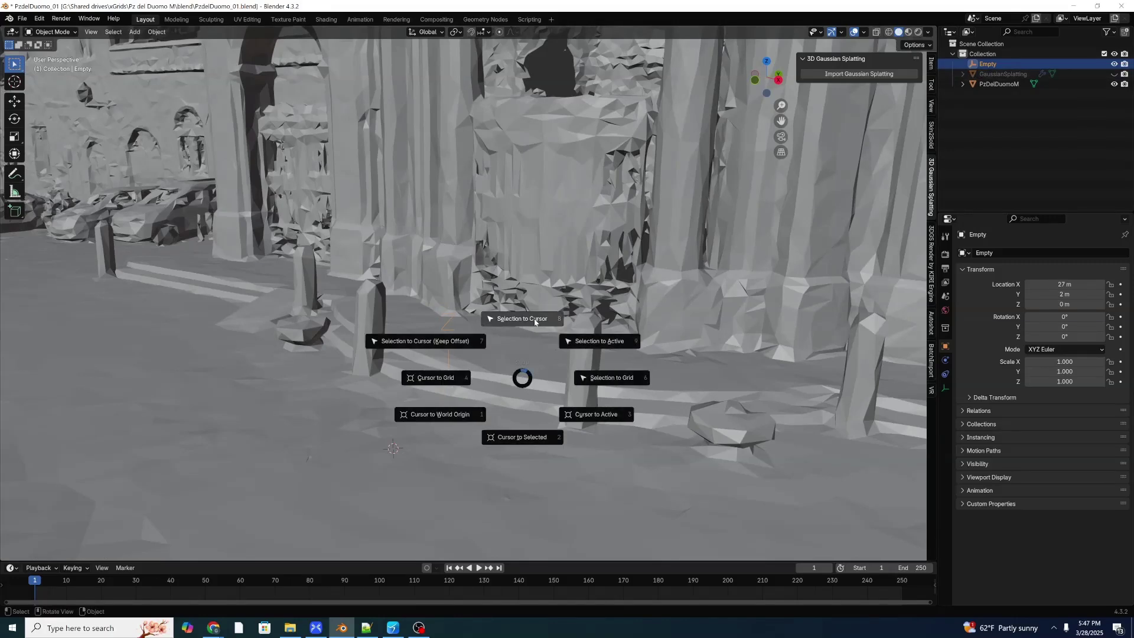
pyautogui.click(536, 321)
# Step: Rotate the empty about 18.9° around Z in top view so its X axis runs parallel to the church front
pyautogui.moveTo(442, 416); pyautogui.dragTo(475, 429, button='middle')
pyautogui.press('KP_7')
pyautogui.press('r')
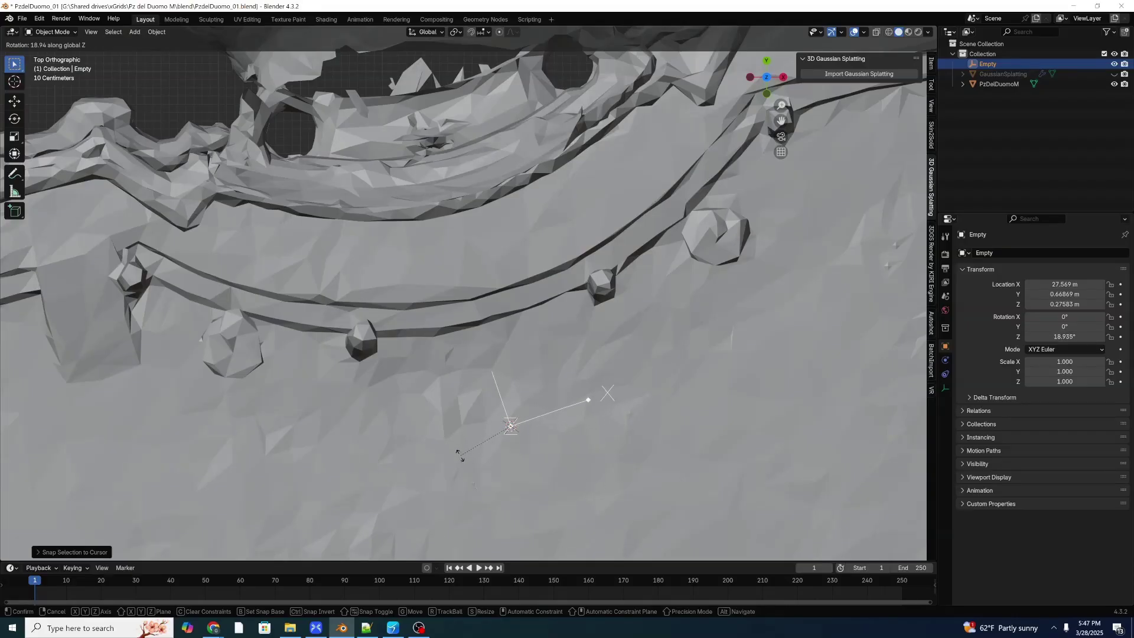
pyautogui.click(460, 455)
pyautogui.moveTo(542, 415); pyautogui.dragTo(491, 463, button='middle')
pyautogui.press('KP_7')
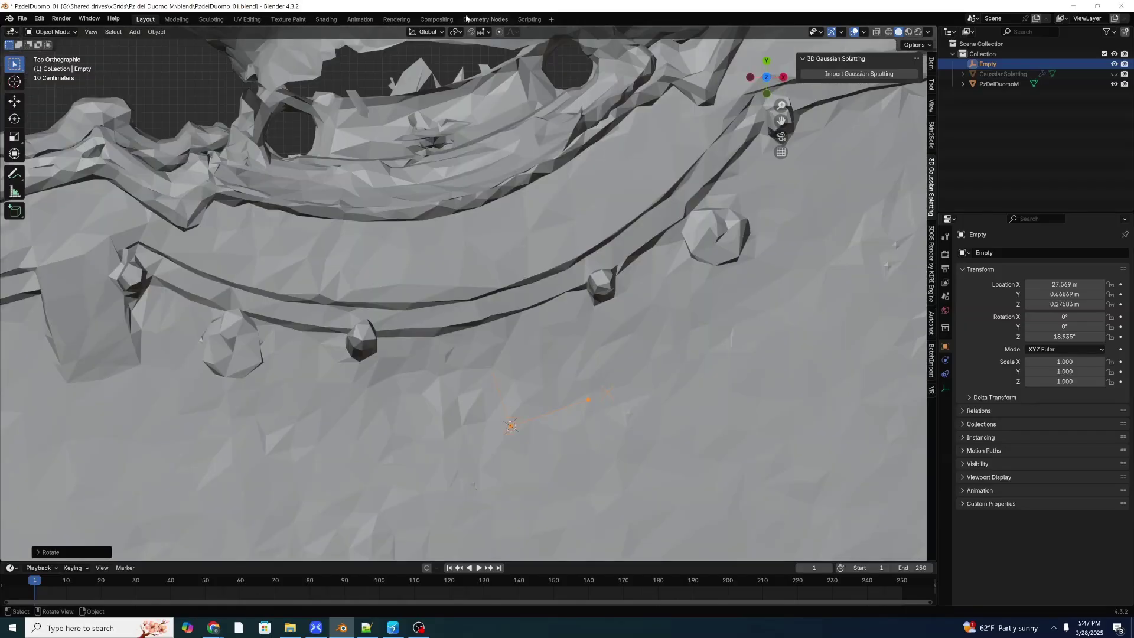
# Step: Set the transform orientation to Local and move the empty along its local X axis to about X 27.79, Y 0.74 m
pyautogui.click(441, 33)
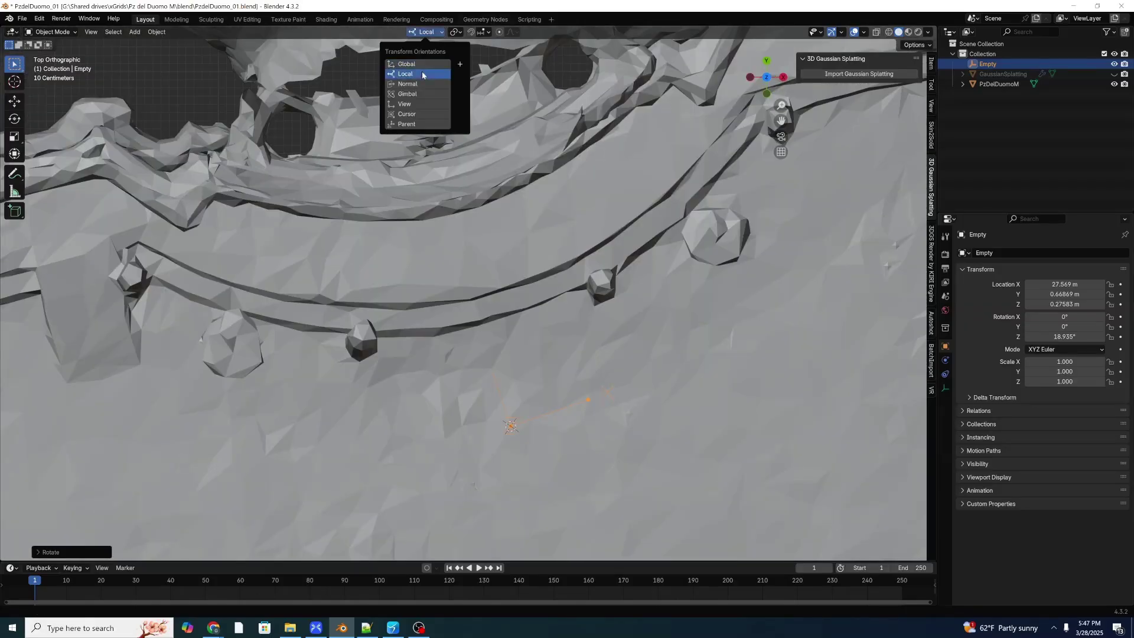
pyautogui.click(423, 73)
pyautogui.press('g')
pyautogui.press('y')
pyautogui.press('x')
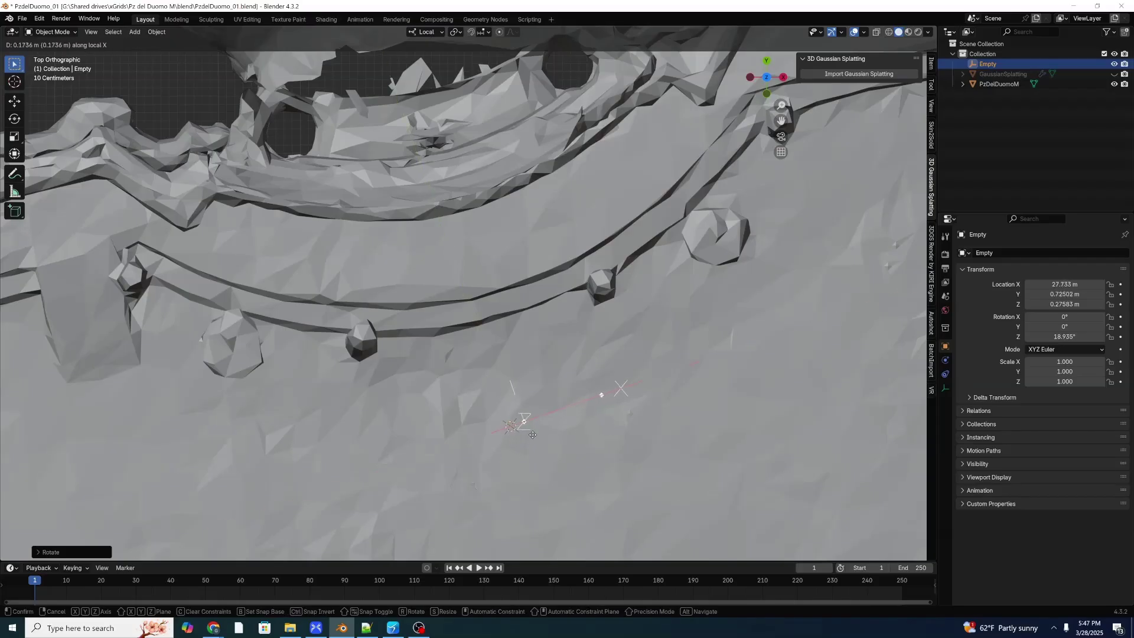
pyautogui.click(536, 436)
pyautogui.moveTo(551, 447); pyautogui.dragTo(561, 364, button='middle')
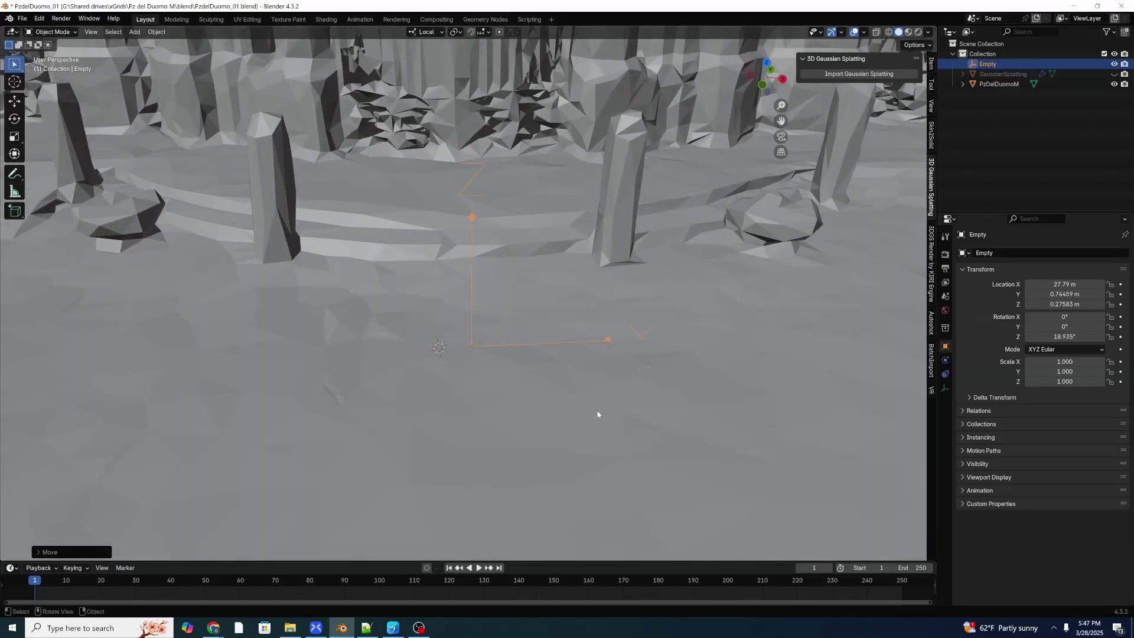
# Step: Rename the empty as sceneloc_duomo_front
pyautogui.press('F2')
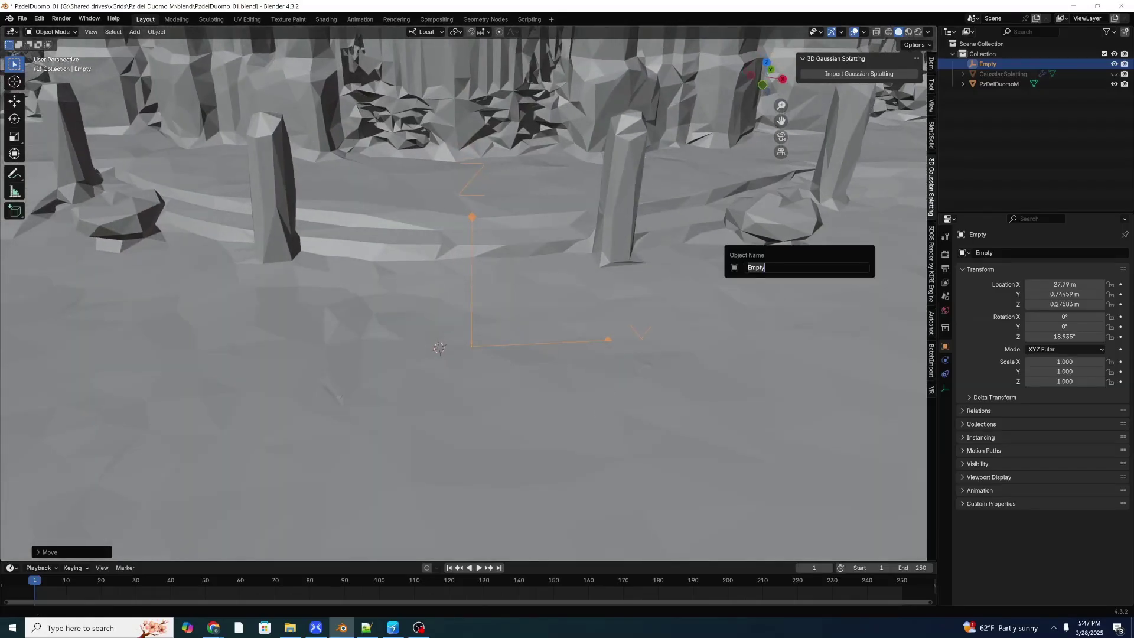
pyautogui.write('sceneloc_duomo_front')
pyautogui.press('Return')
# Step: Duplicate sceneloc_duomo_front and snap the copy to the 3D cursor on the ground near the stairs, at about X 30.4, Y -7.6, Z 0.6 m
pyautogui.moveTo(865, 255); pyautogui.dragTo(726, 286, button='middle')
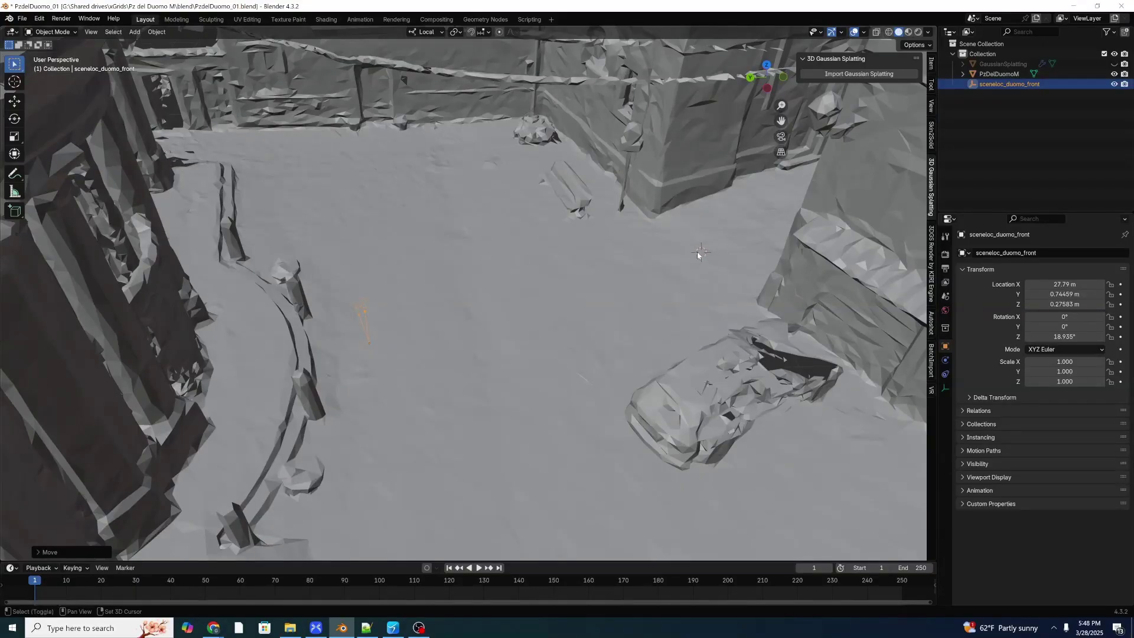
pyautogui.hotkey('shift', 'd')
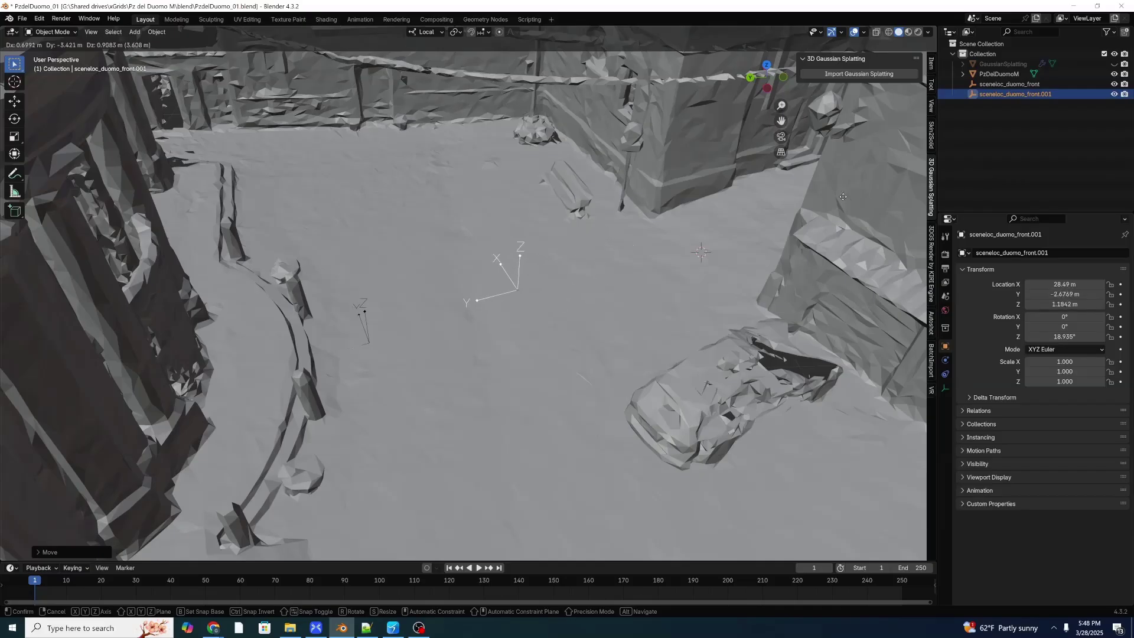
pyautogui.click(661, 288)
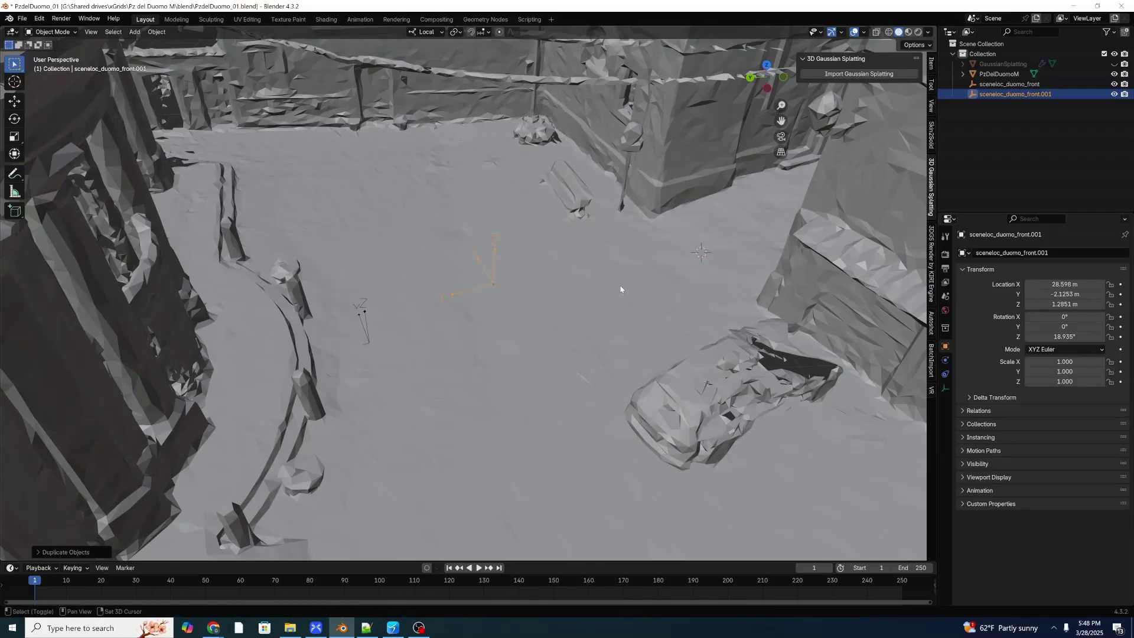
pyautogui.hotkey('shift', 's')
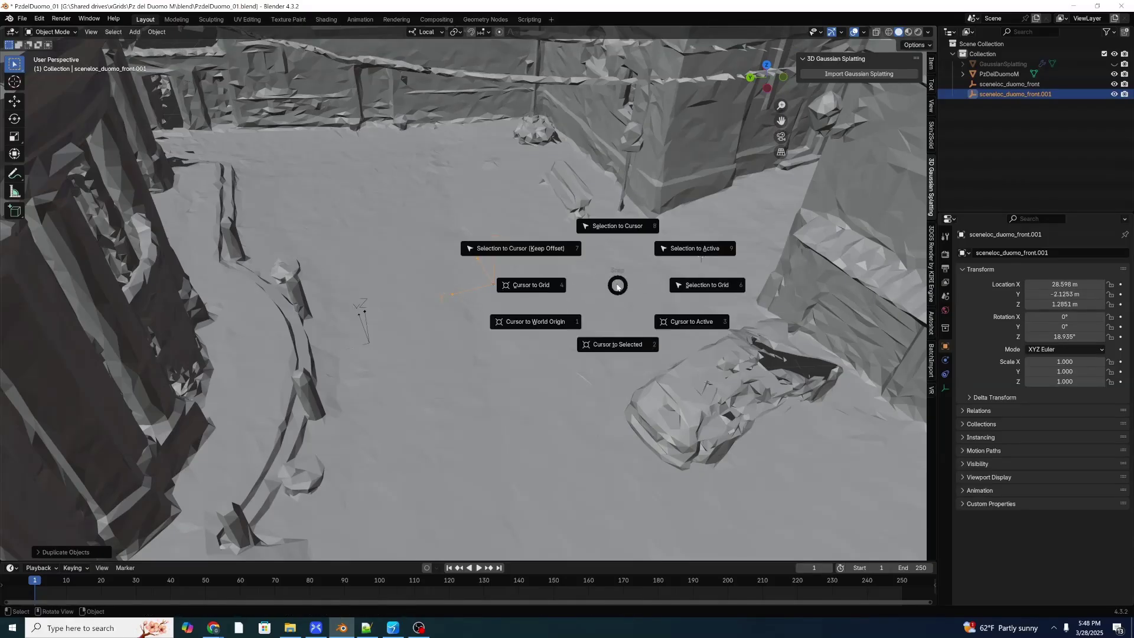
pyautogui.click(624, 227)
pyautogui.moveTo(683, 261); pyautogui.dragTo(591, 266, button='middle')
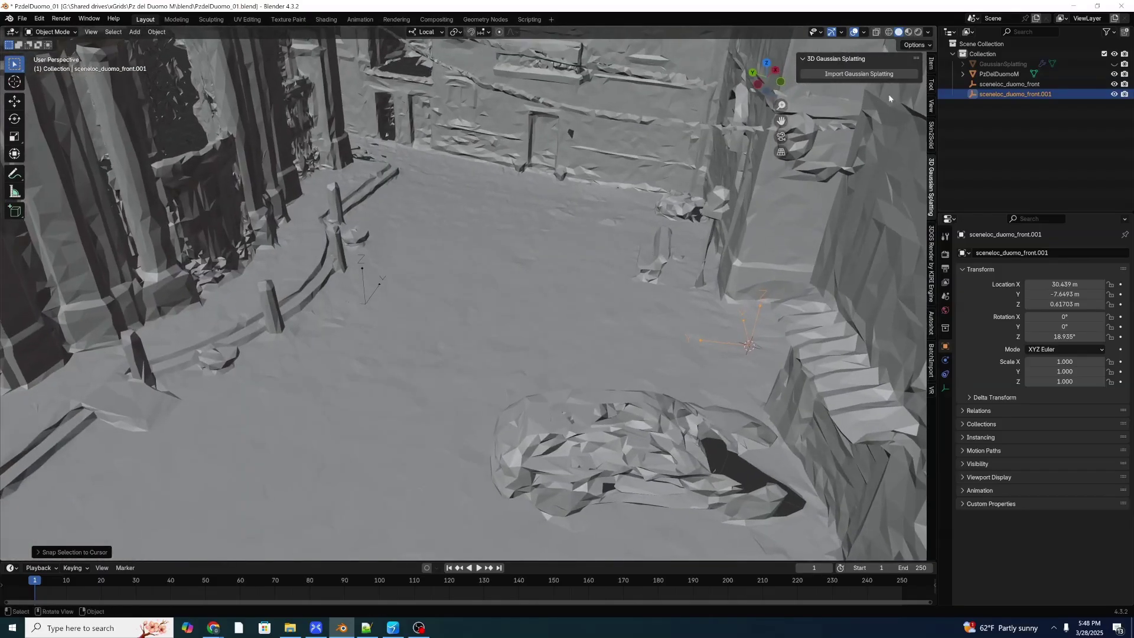
# Step: Rename the duplicated empty as sceneloc_plaza_entrance
pyautogui.doubleClick(992, 96)
pyautogui.click(1042, 95)
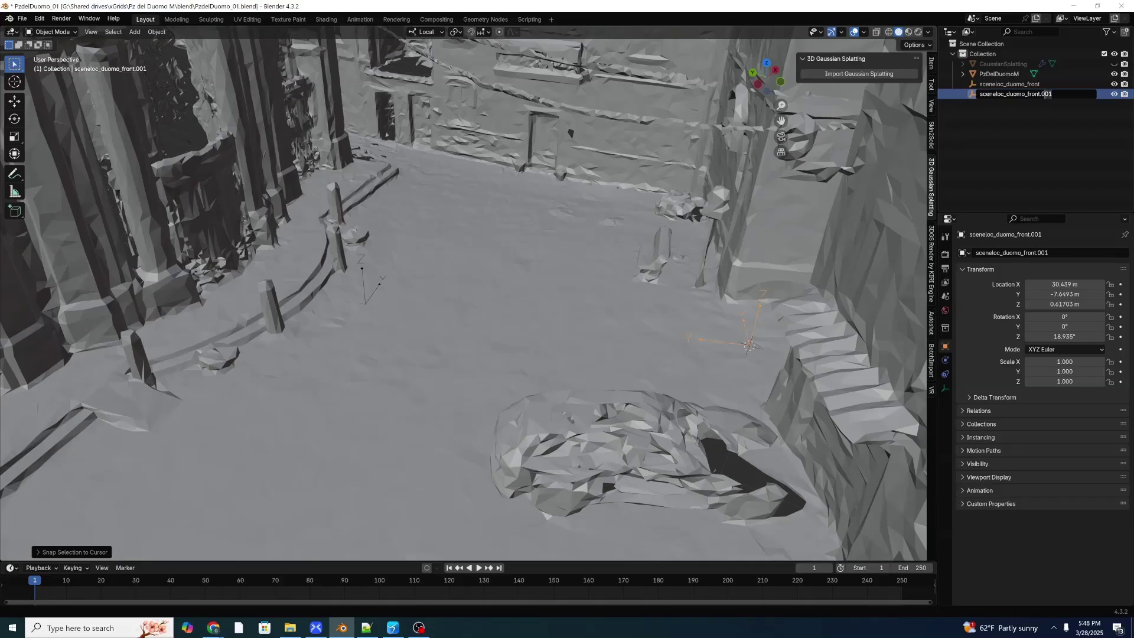
pyautogui.press('Delete')
pyautogui.press('Delete')
pyautogui.press('Delete')
pyautogui.press('Delete')
pyautogui.write('placza_entrance')
pyautogui.press('Return')
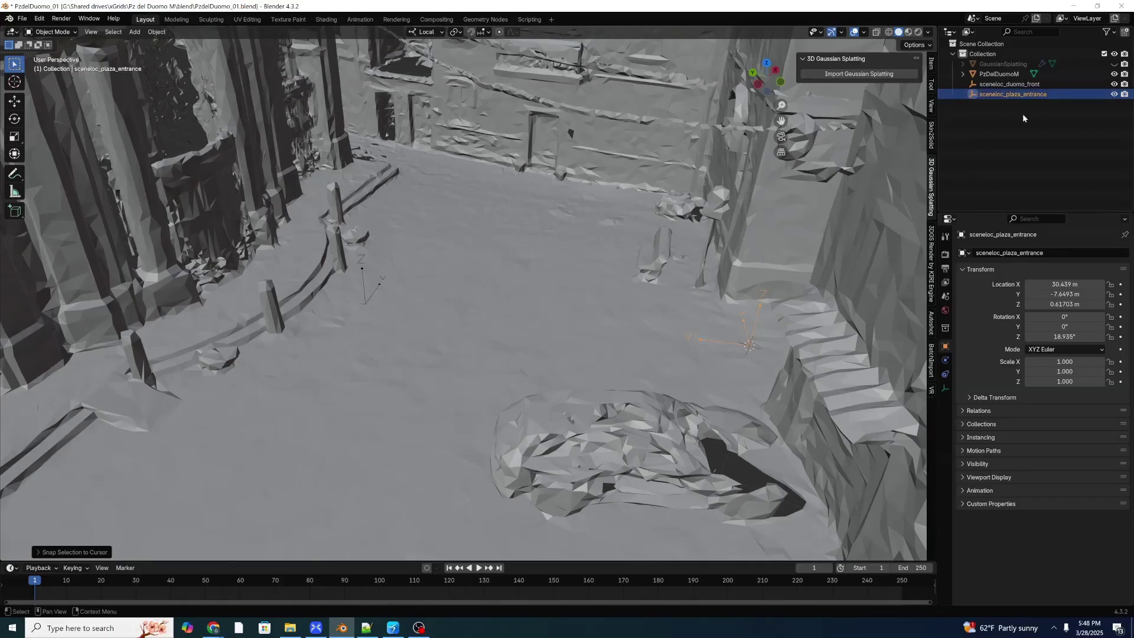
# Step: Place the 3D cursor on the street between the parked cars, duplicate sceneloc_plaza_entrance, and snap the copy there at about X 10, Y -1.7 m
pyautogui.keyDown('shift'); pyautogui.moveTo(579, 281); pyautogui.dragTo(610, 251, button='middle'); pyautogui.keyUp('shift')
pyautogui.scroll(8, 650, 242)
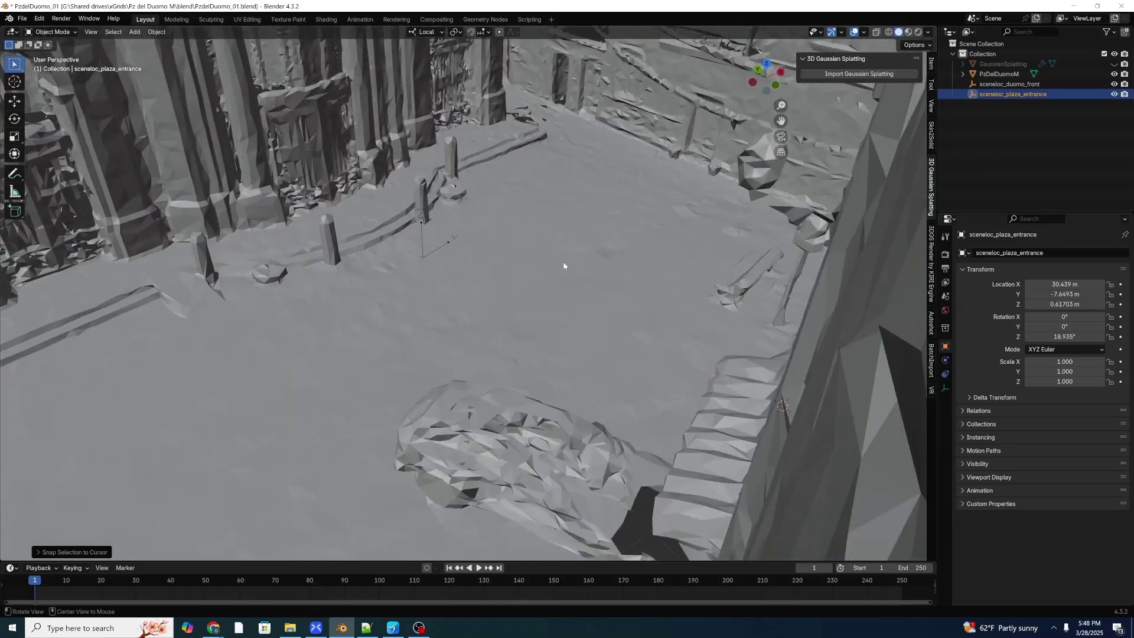
pyautogui.scroll(-4, 657, 285)
pyautogui.scroll(-5, 684, 292)
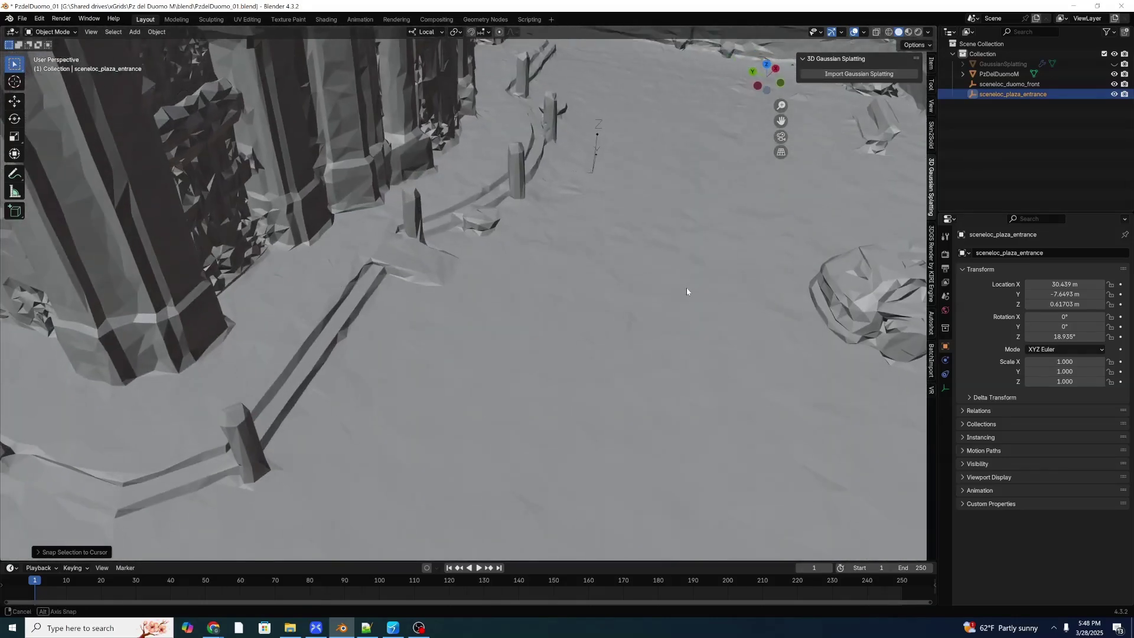
pyautogui.moveTo(671, 311); pyautogui.dragTo(645, 319, button='middle')
pyautogui.scroll(-6, 636, 332)
pyautogui.moveTo(584, 353)
pyautogui.mouseDown(button='middle')
pyautogui.moveTo(586, 297)
pyautogui.moveTo(590, 339)
pyautogui.mouseUp(button='middle')
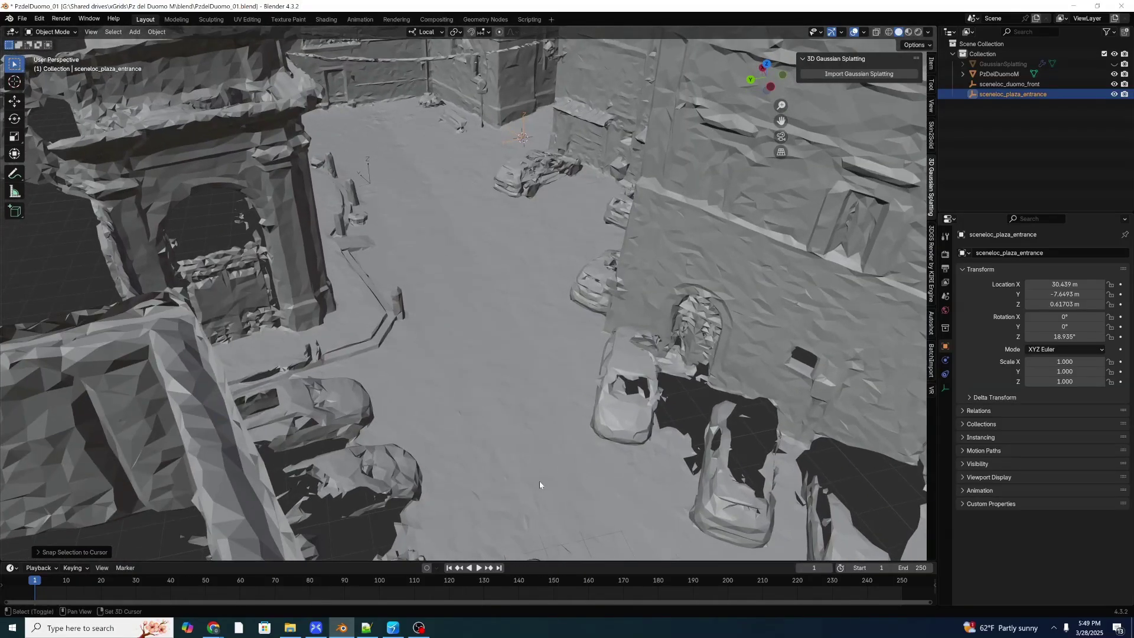
pyautogui.keyDown('shift'); pyautogui.moveTo(546, 477); pyautogui.dragTo(544, 479, button='right'); pyautogui.keyUp('shift')
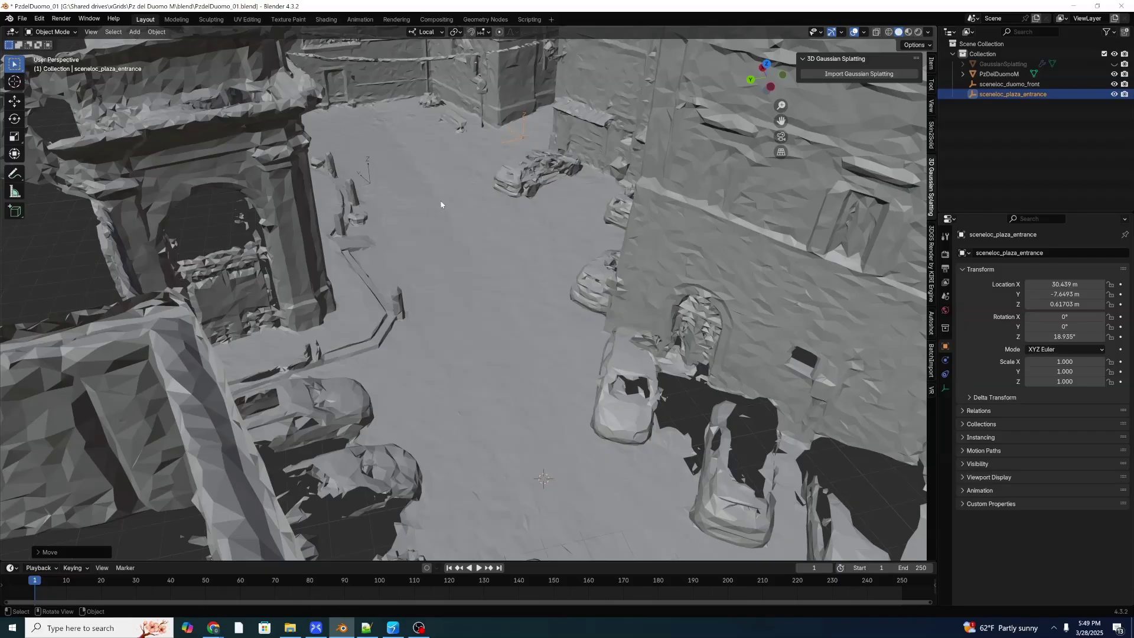
pyautogui.hotkey('shift', 'd')
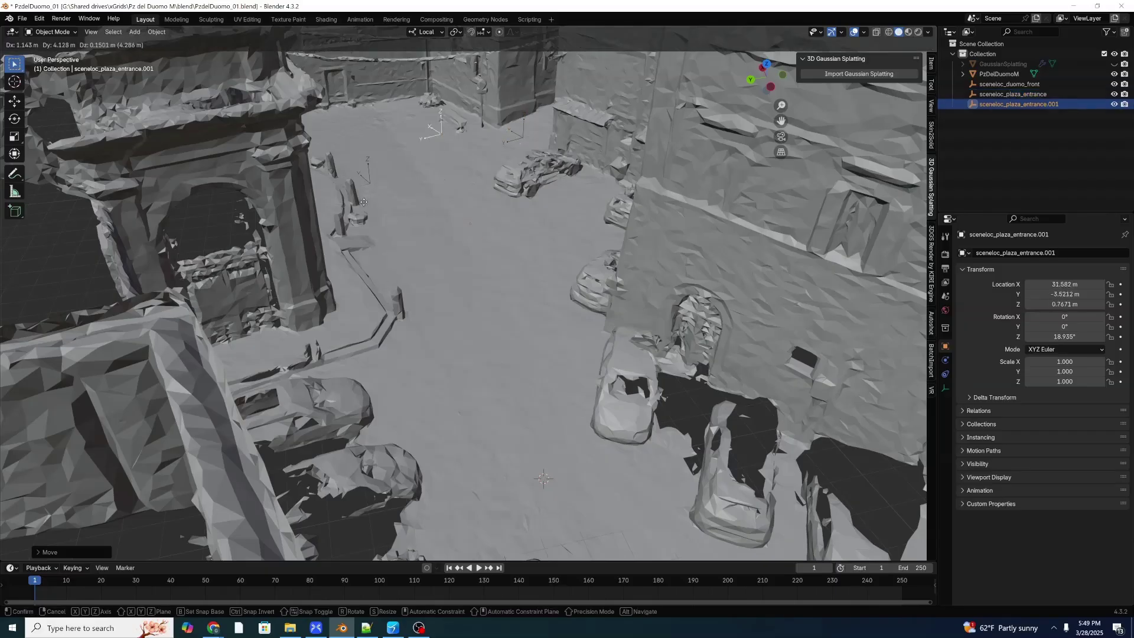
pyautogui.click(373, 201)
pyautogui.hotkey('shift', 's')
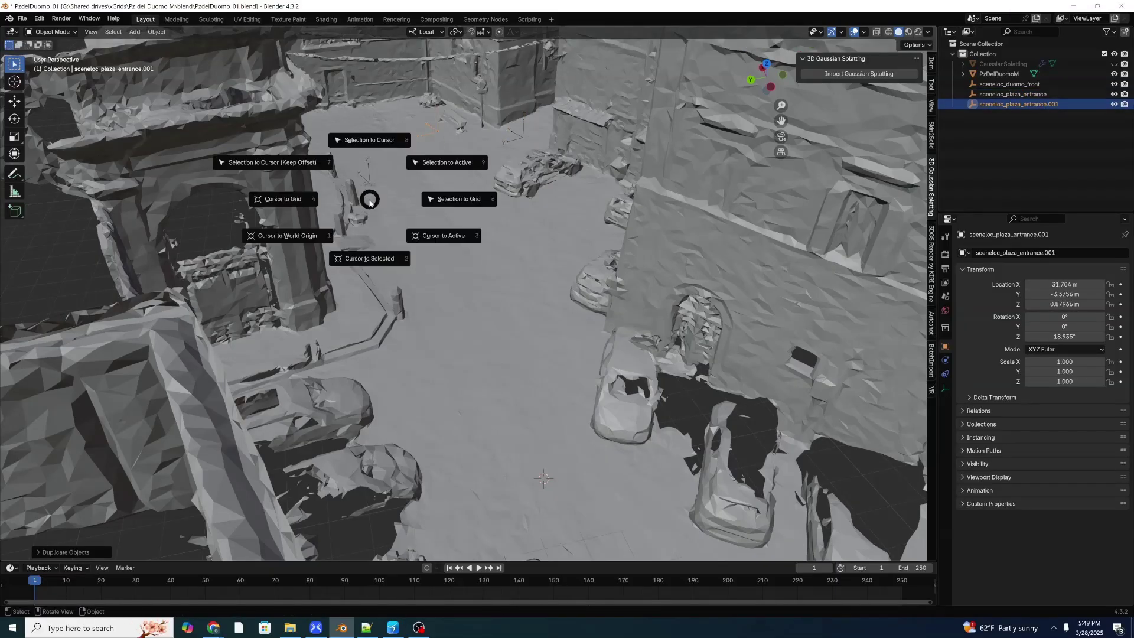
pyautogui.click(371, 142)
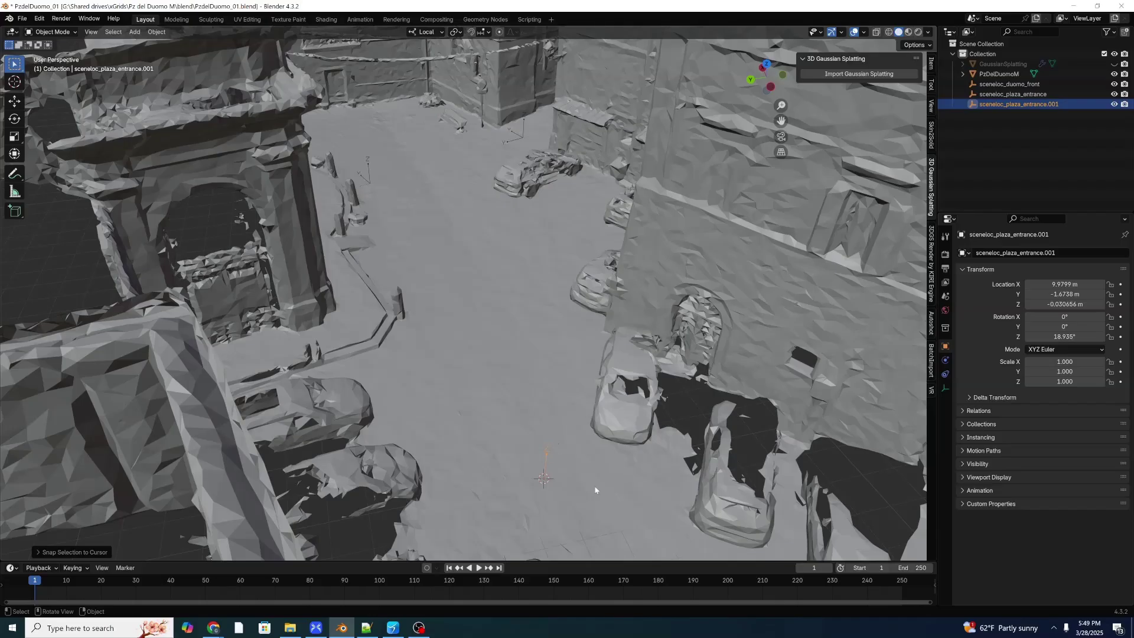
# Step: Refine the 3D cursor's placement on the street surface and snap the copied empty to it again, at about Z 0.07 m
pyautogui.press('KP_Decimal')
pyautogui.moveTo(476, 275)
pyautogui.mouseDown(button='middle')
pyautogui.moveTo(474, 232)
pyautogui.moveTo(479, 287)
pyautogui.mouseUp(button='middle')
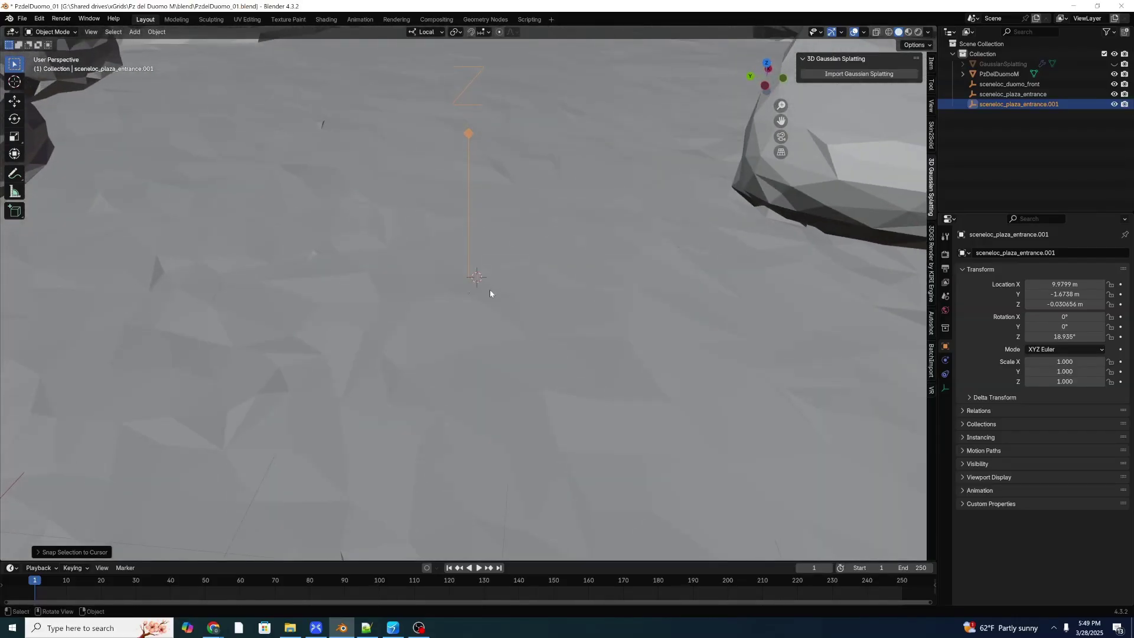
pyautogui.hotkey('shift', 's')
pyautogui.click(487, 239)
# Step: Rotate the copied empty 180° around Z, plus another 90° around Z
pyautogui.moveTo(494, 293); pyautogui.dragTo(463, 286, button='middle')
pyautogui.write('rz180')
pyautogui.press('Return')
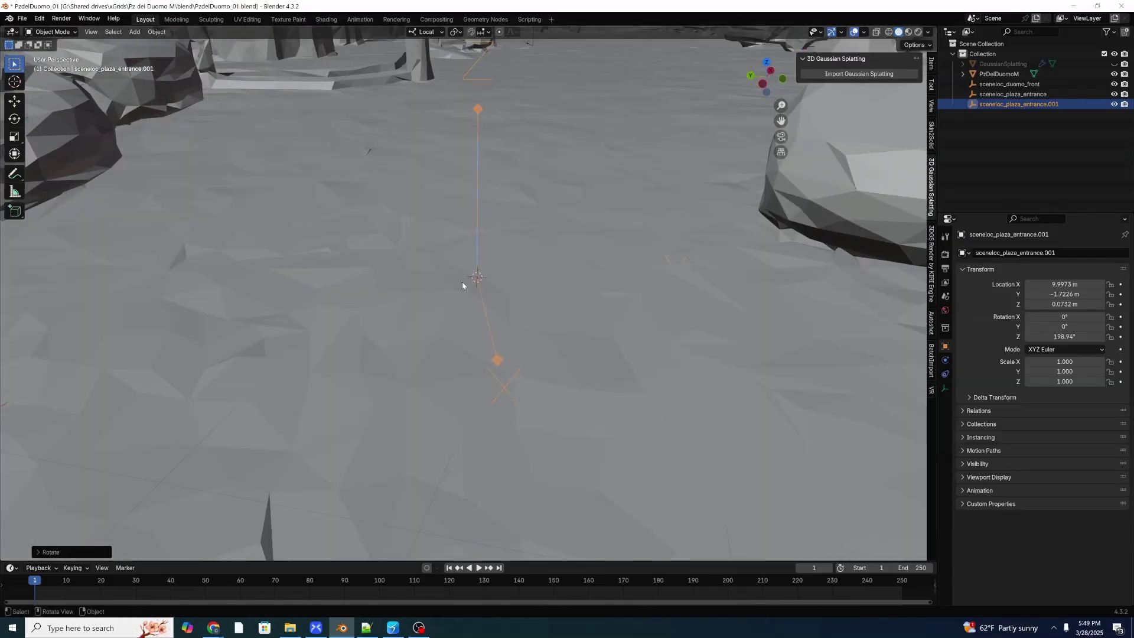
pyautogui.press('r')
pyautogui.press('z')
pyautogui.press('z')
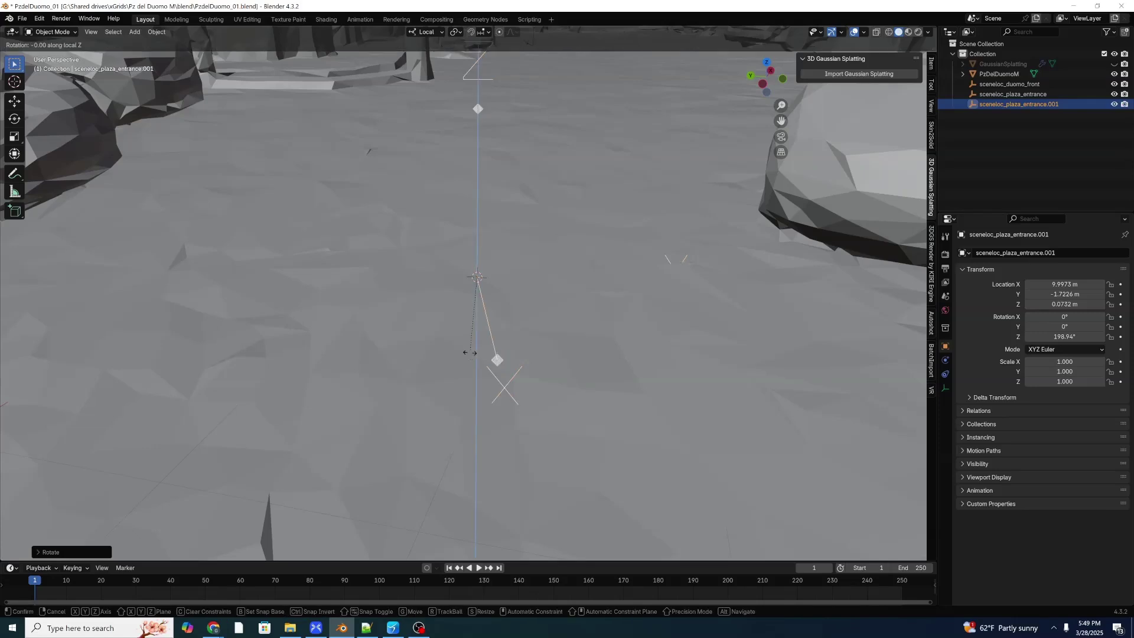
pyautogui.write('90')
pyautogui.press('Return')
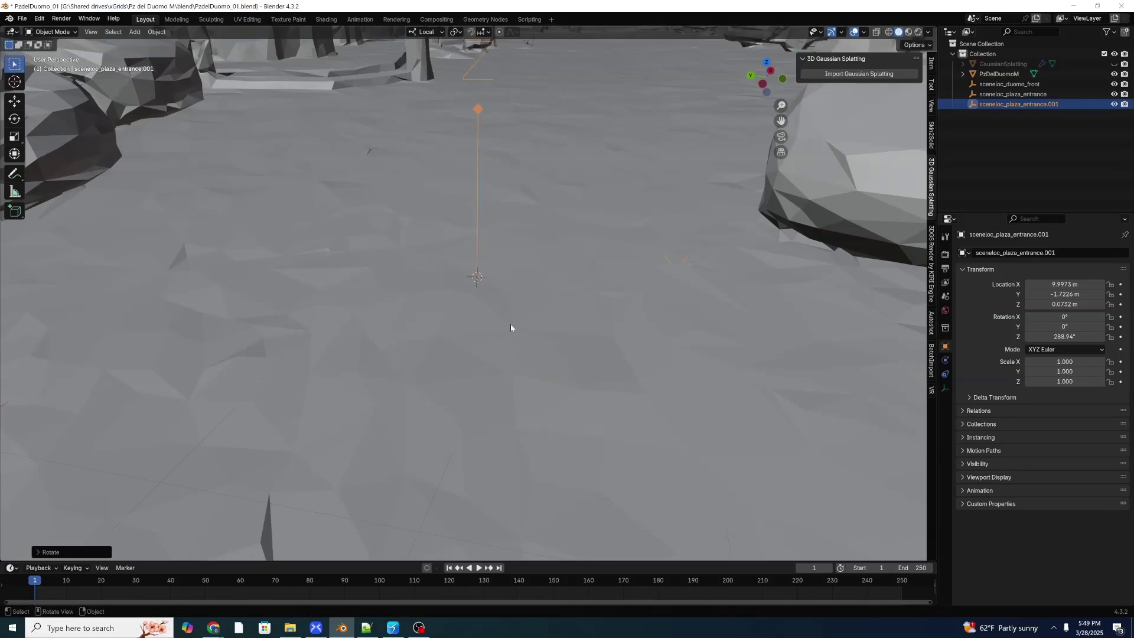
pyautogui.moveTo(532, 309); pyautogui.dragTo(569, 296, button='middle')
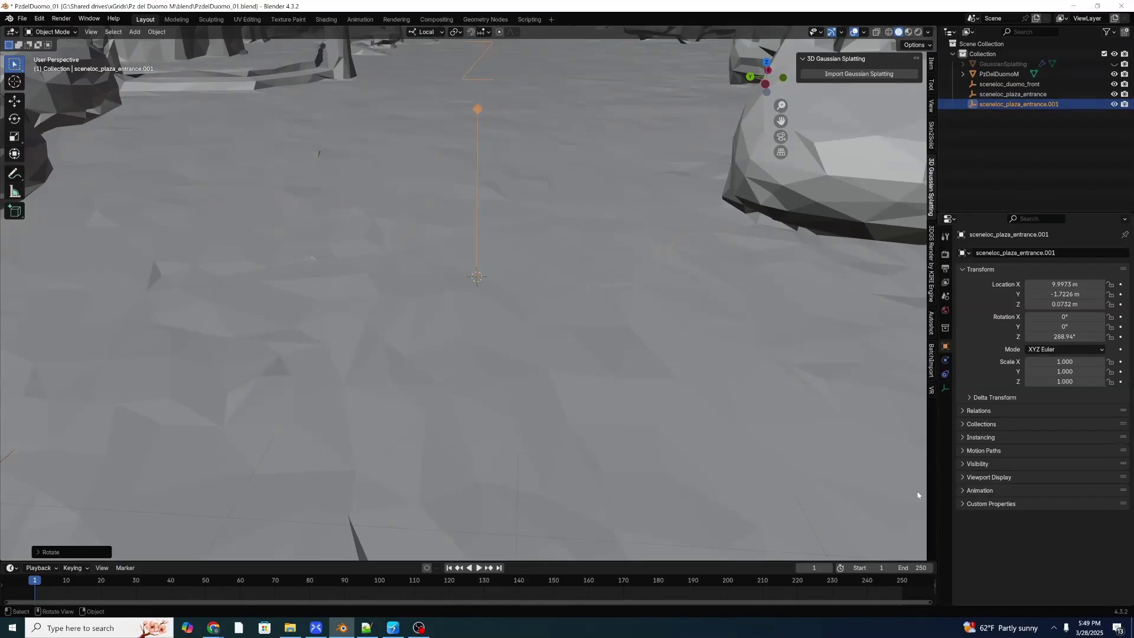
# Step: Set the copied empty to display In Front and check its axes from above and in perspective
pyautogui.click(960, 476)
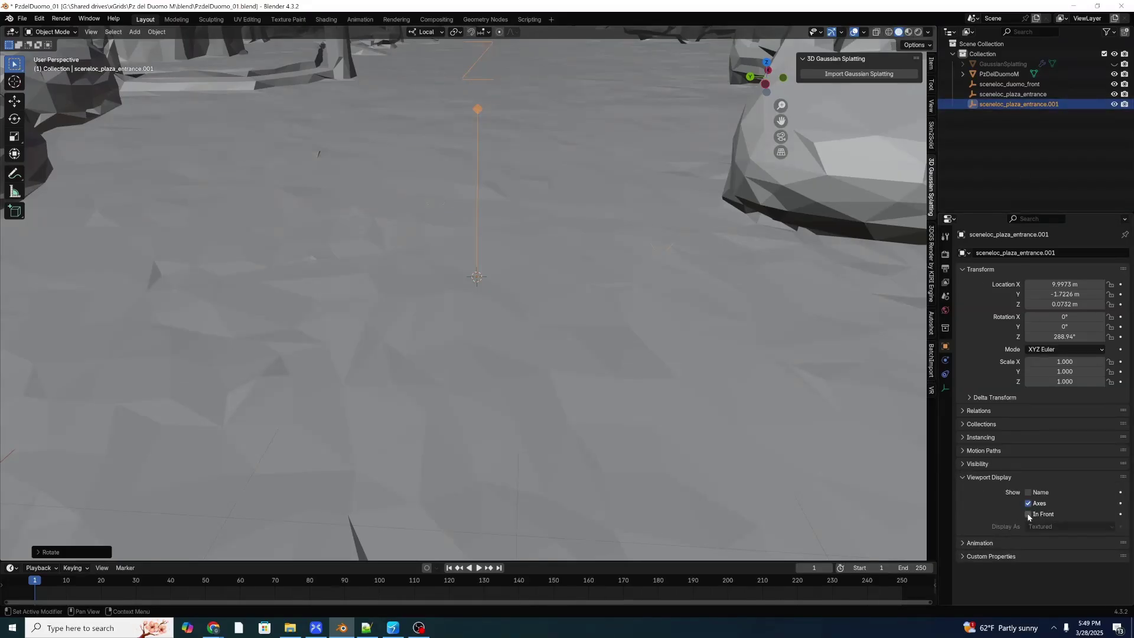
pyautogui.click(1029, 514)
pyautogui.moveTo(604, 331)
pyautogui.mouseDown(button='middle')
pyautogui.moveTo(585, 308)
pyautogui.moveTo(518, 313)
pyautogui.moveTo(605, 353)
pyautogui.mouseUp(button='middle')
pyautogui.press('KP_7')
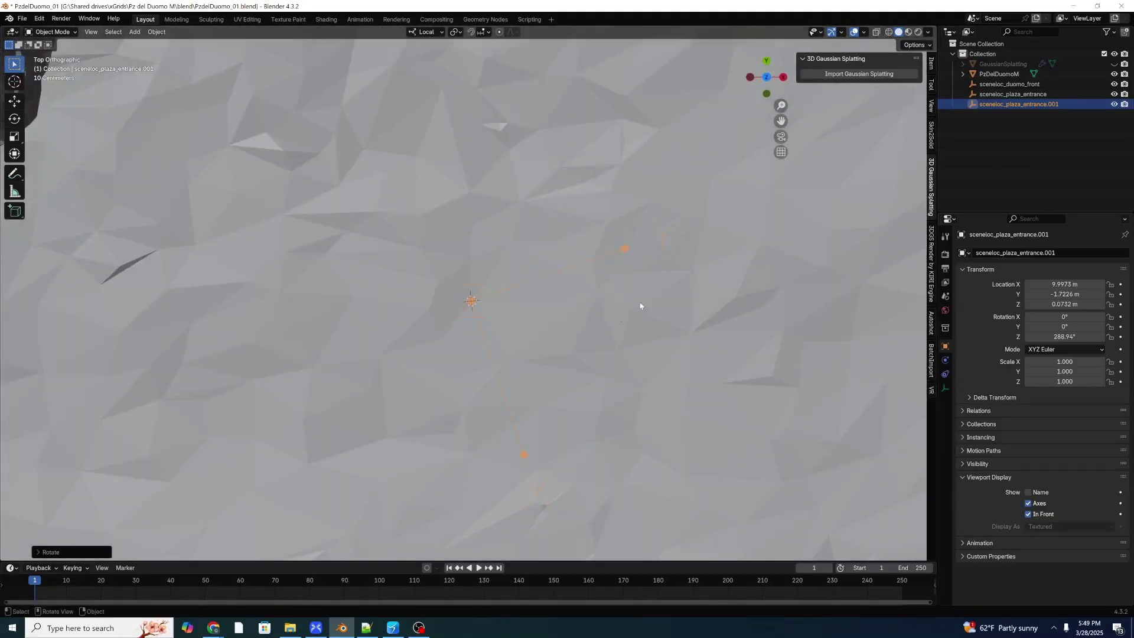
pyautogui.keyDown('ctrl'); pyautogui.moveTo(649, 300); pyautogui.dragTo(816, 190, button='middle'); pyautogui.keyUp('ctrl')
pyautogui.scroll(5, 525, 315)
# Step: Rename the copied empty on the street as sceneloc_plaza_side_01
pyautogui.doubleClick(1019, 104)
pyautogui.press('End')
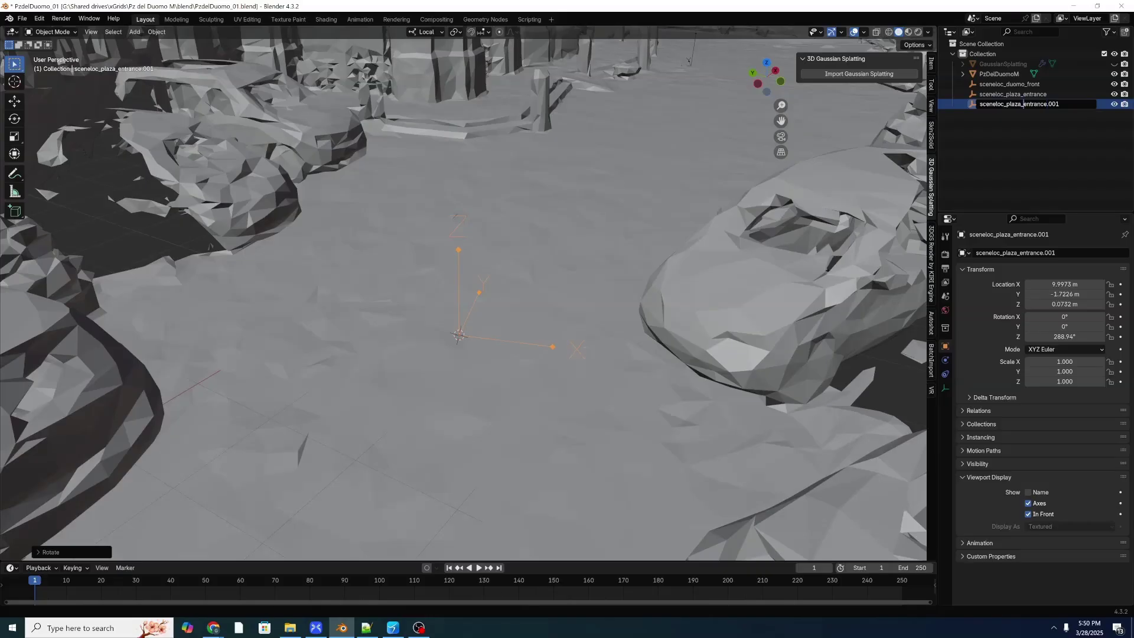
pyautogui.hotkey('shift', 'End')
pyautogui.write('side_01')
pyautogui.press('Return')
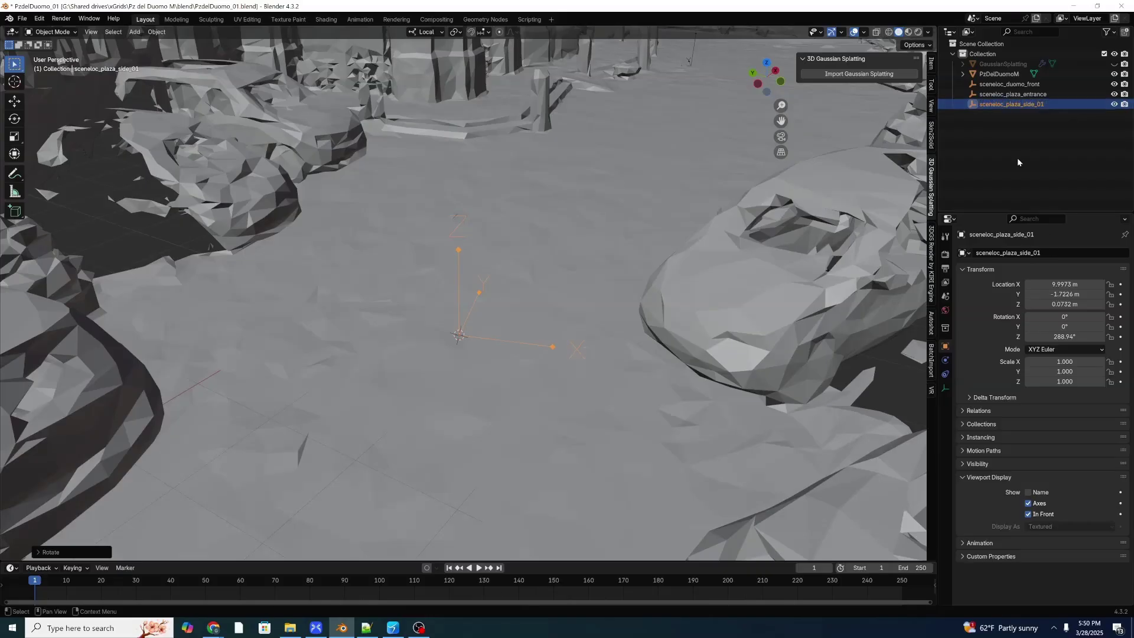
# Step: Unhide the GaussianSplatting object and switch the viewport to wireframe shading to expose its points
pyautogui.click(1015, 157)
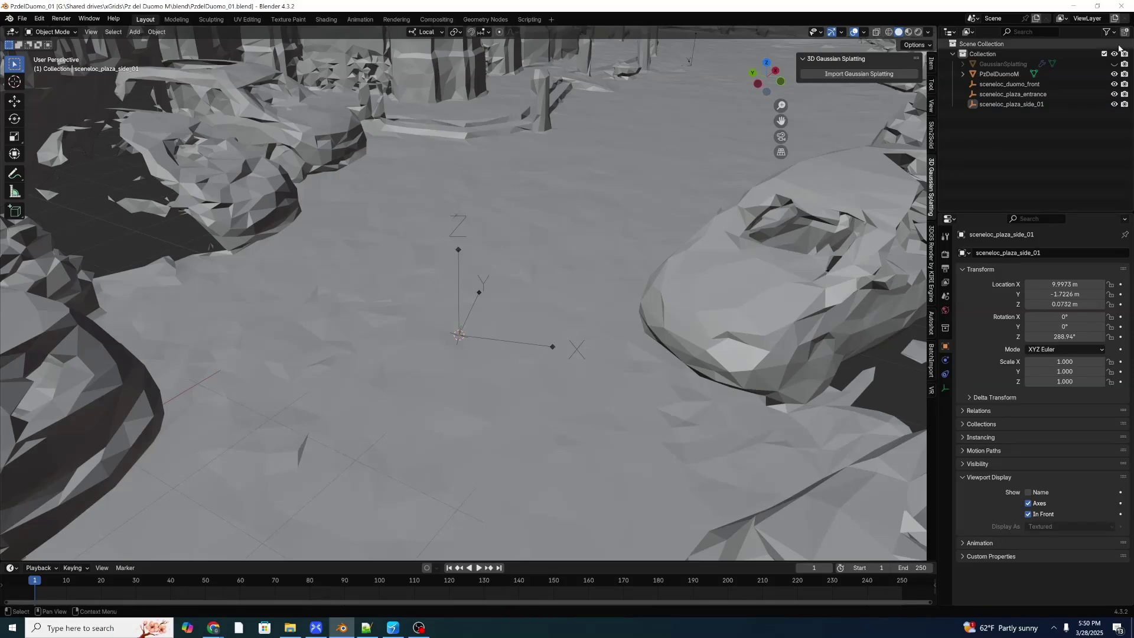
pyautogui.click(1114, 64)
pyautogui.click(677, 309)
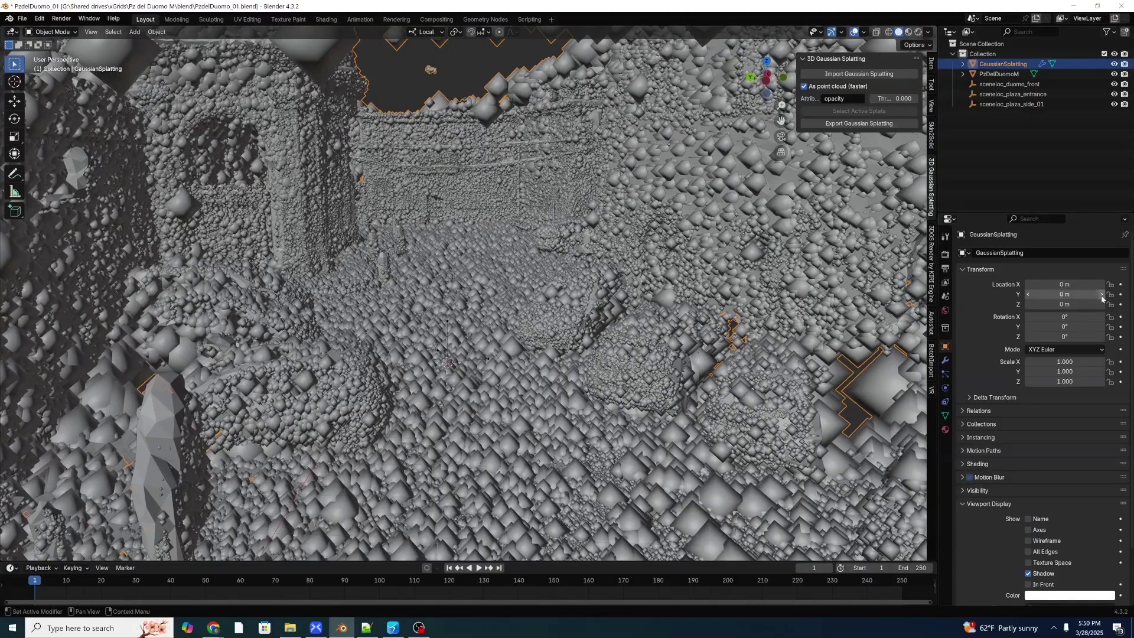
pyautogui.moveTo(614, 195); pyautogui.dragTo(577, 289, button='middle')
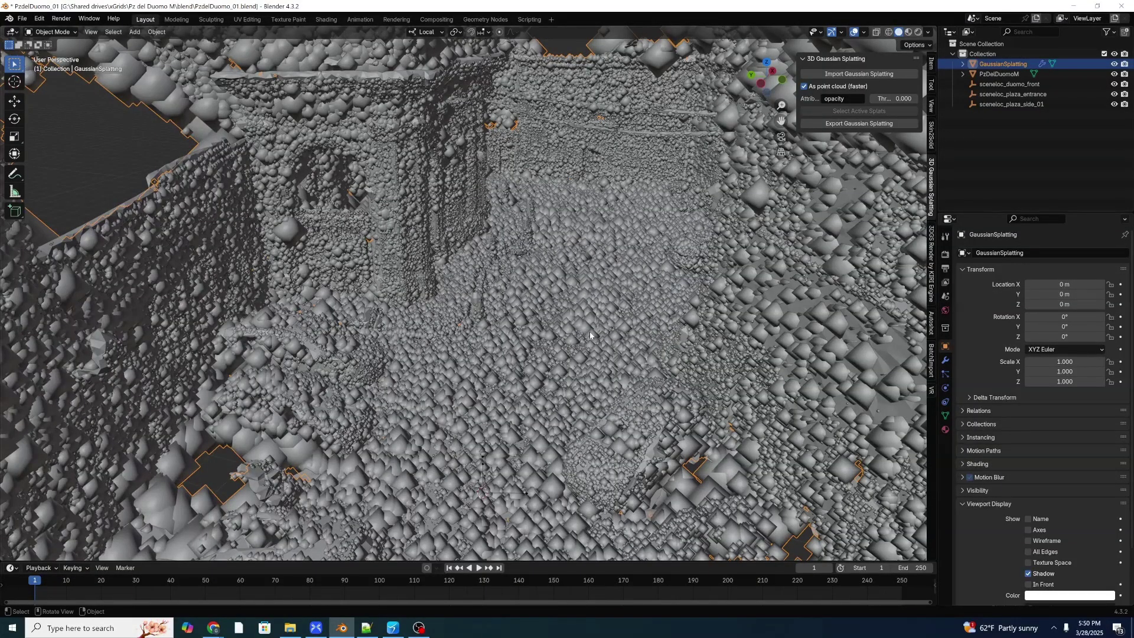
pyautogui.press('z')
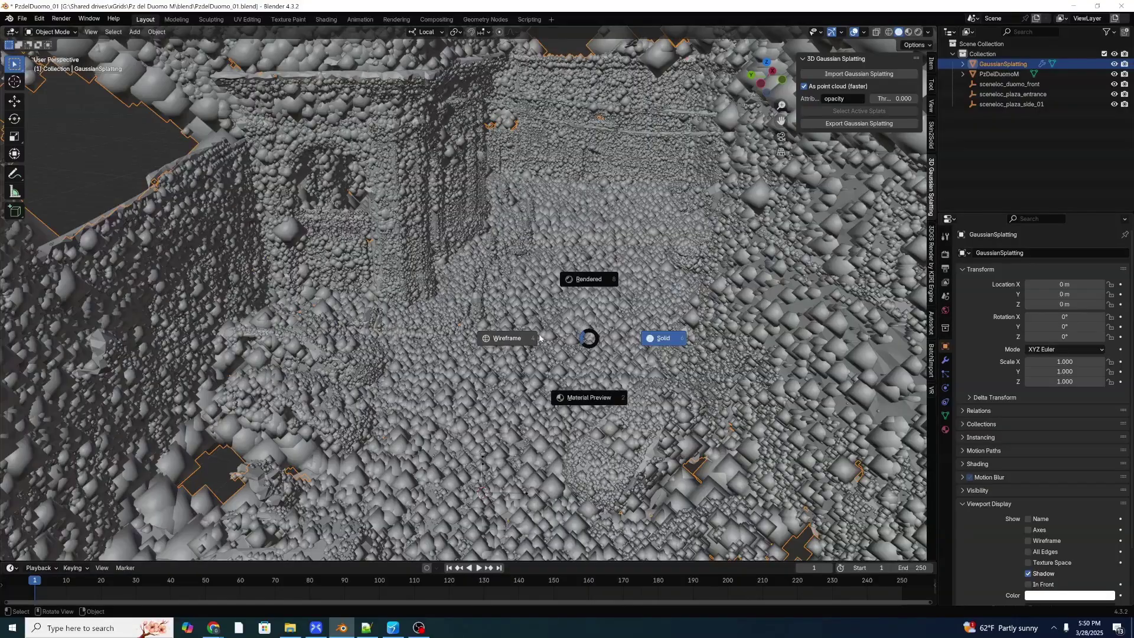
pyautogui.click(530, 335)
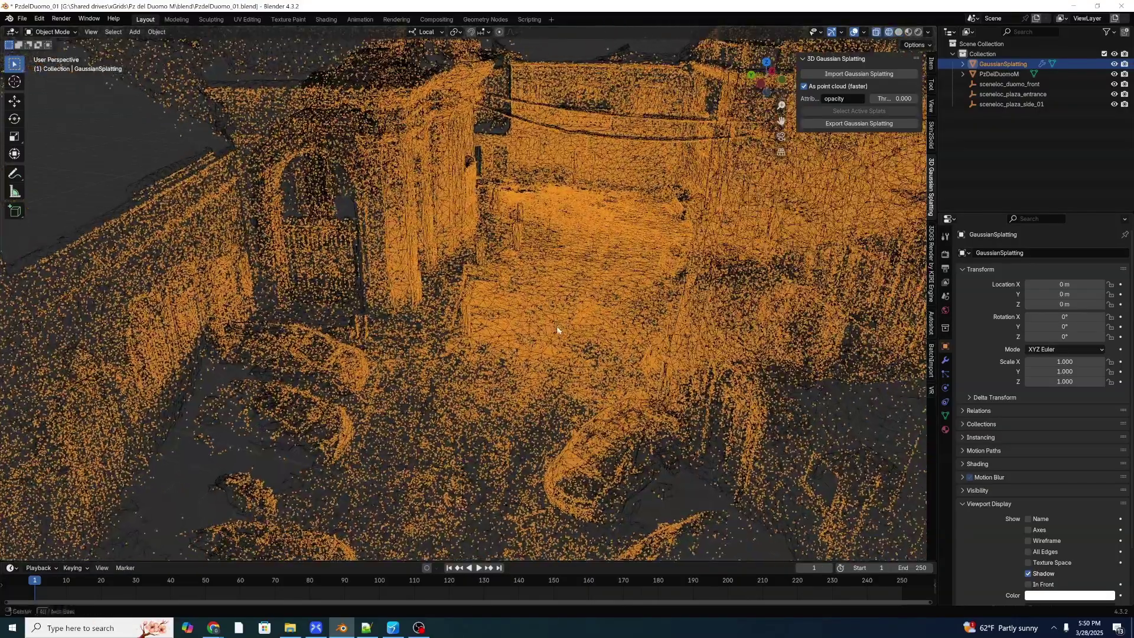
pyautogui.moveTo(559, 331); pyautogui.dragTo(561, 337, button='middle')
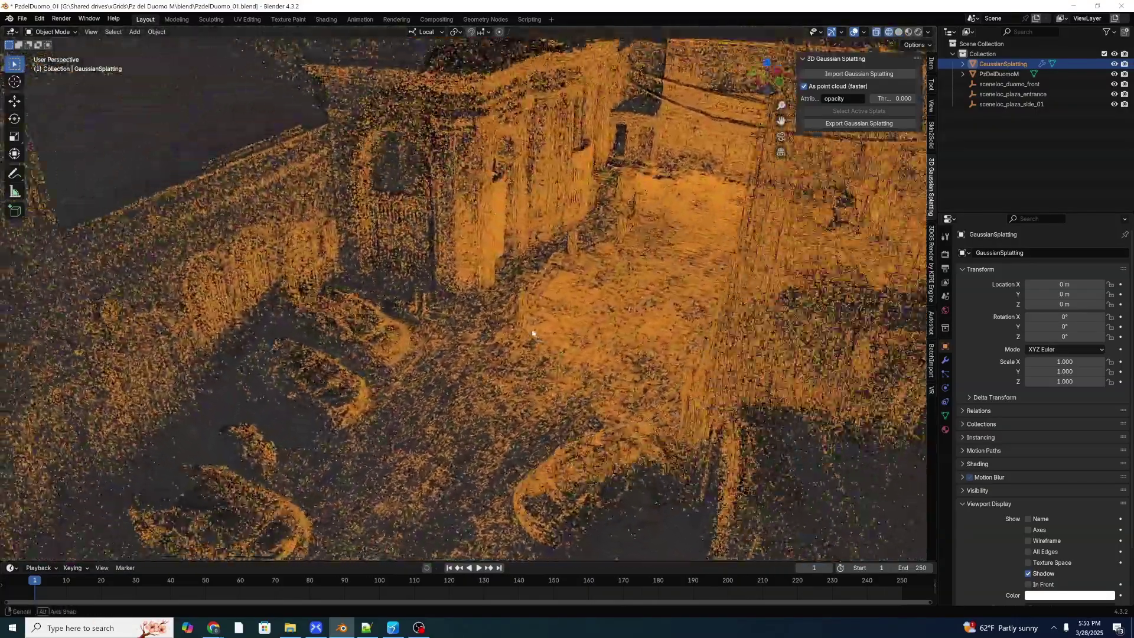
pyautogui.moveTo(562, 328); pyautogui.dragTo(557, 309, button='middle')
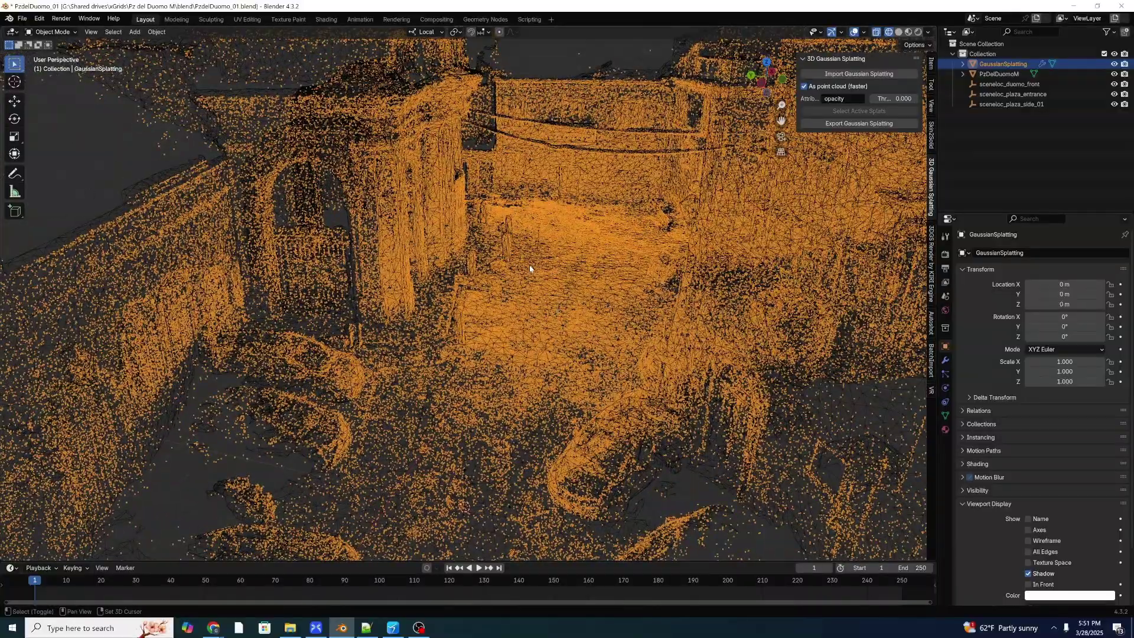
# Step: Reset the 3D cursor to the world origin and add an Arrows empty there
pyautogui.hotkey('shift', 's')
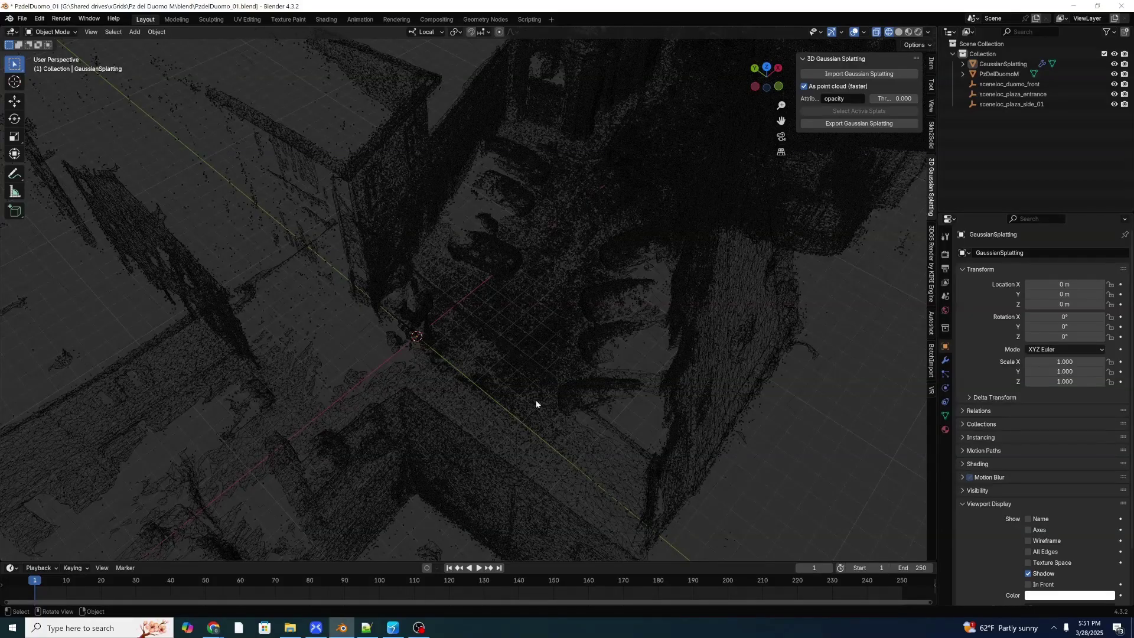
pyautogui.keyDown('shift'); pyautogui.moveTo(512, 388); pyautogui.dragTo(512, 381, button='middle'); pyautogui.keyUp('shift')
pyautogui.hotkey('shift', 'a')
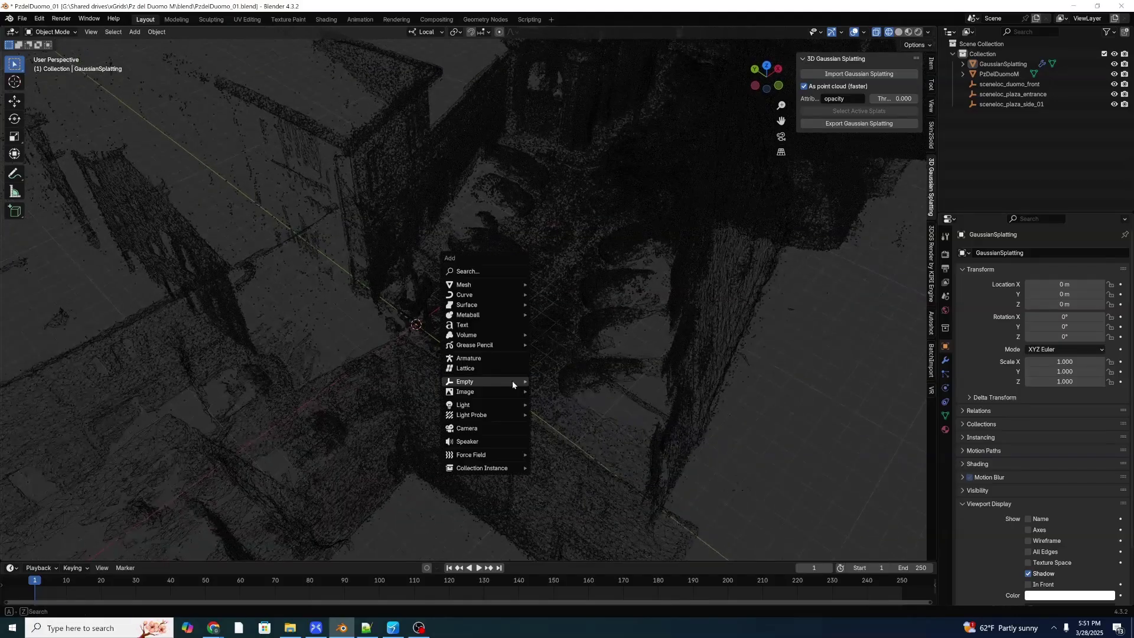
pyautogui.moveTo(512, 380)
pyautogui.click(564, 393)
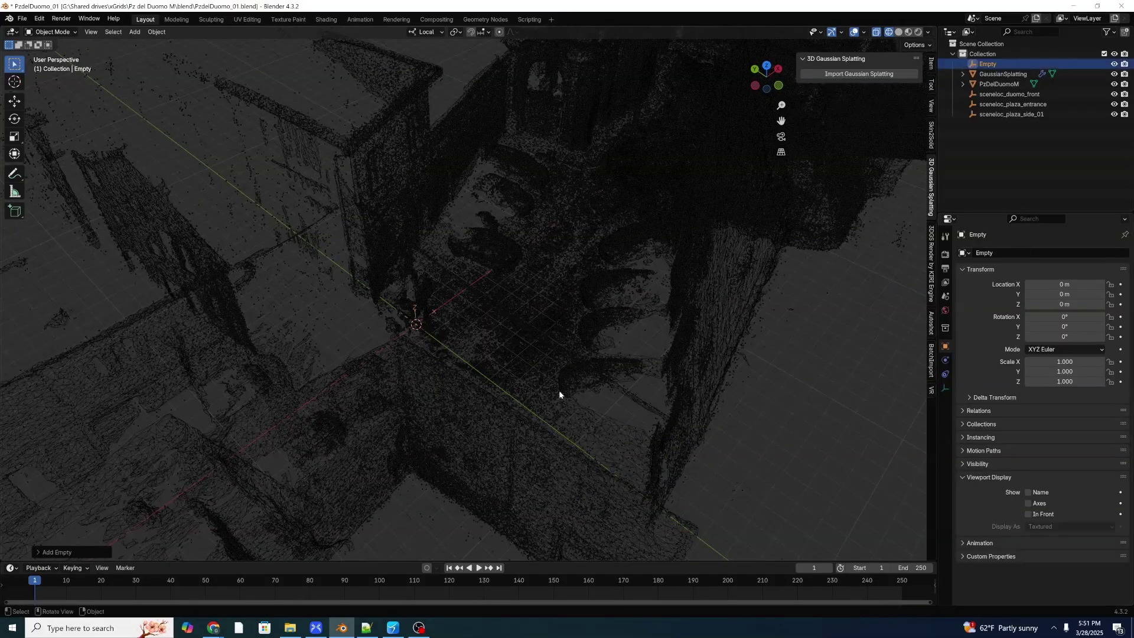
# Step: Rename the new empty at the origin as splatloc_point_cloud_2
pyautogui.doubleClick(988, 64)
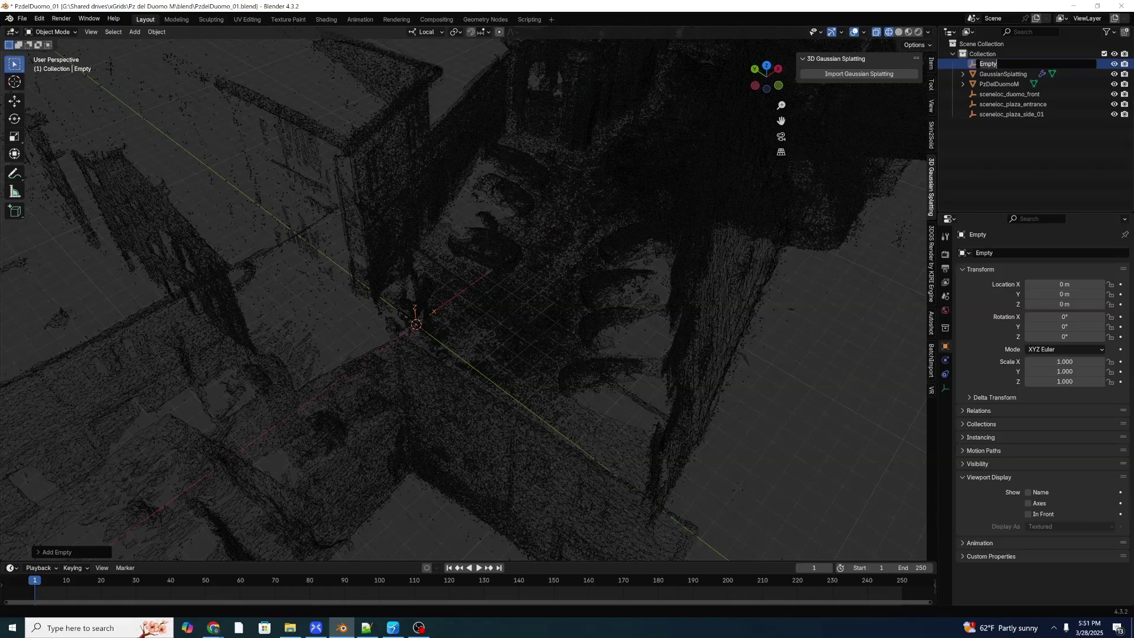
pyautogui.write('s')
pyautogui.write('platloc_point_cloud_2')
pyautogui.press('Return')
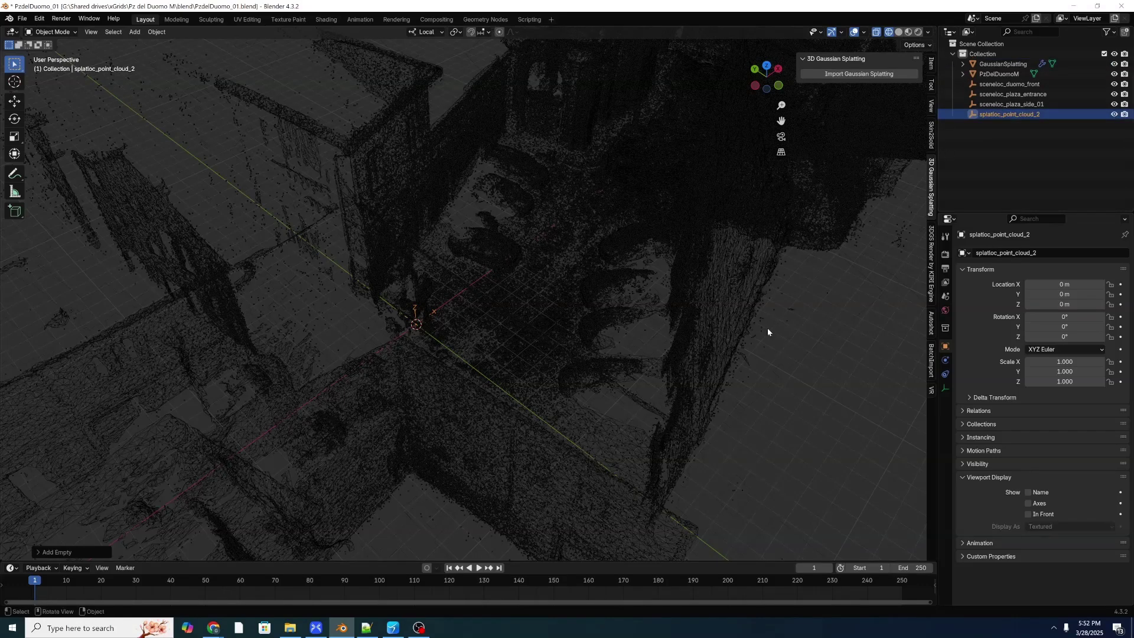
pyautogui.moveTo(589, 495); pyautogui.dragTo(531, 544, button='middle')
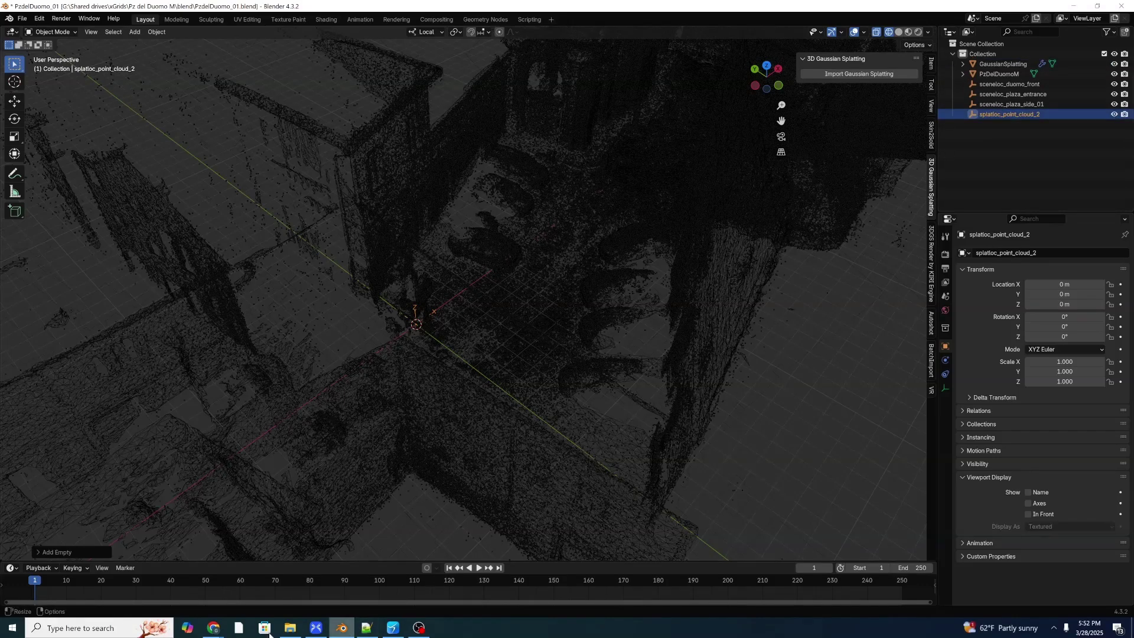
# Step: Switch to File Explorer and check the point_cloud_2.ply file name in export_ply2\point_cloud\iteration_100
pyautogui.click(290, 627)
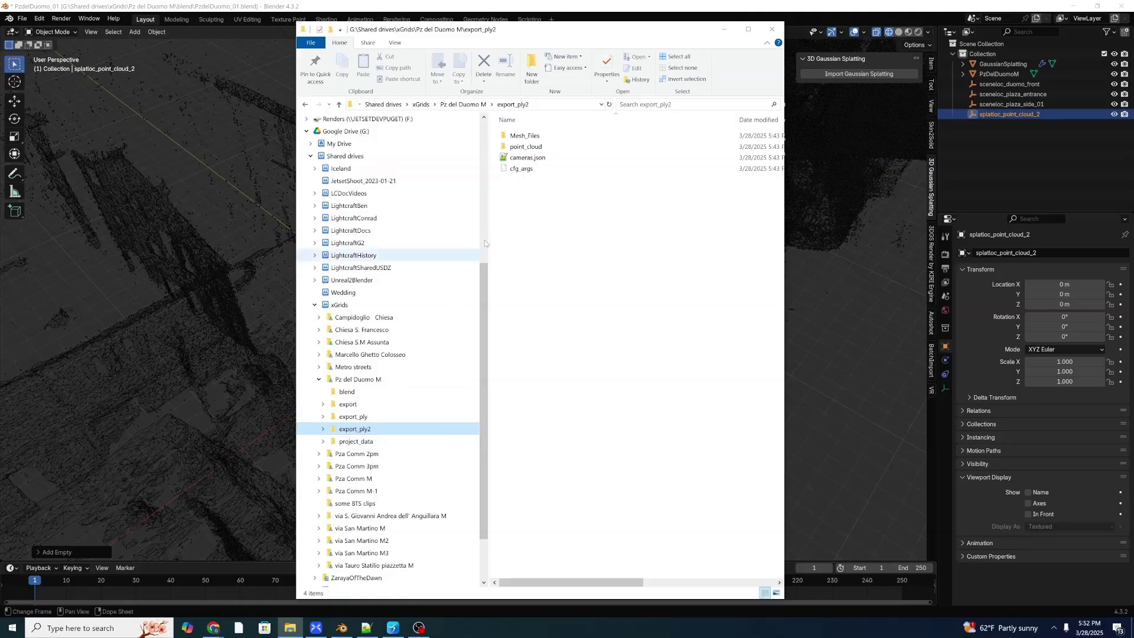
pyautogui.click(323, 429)
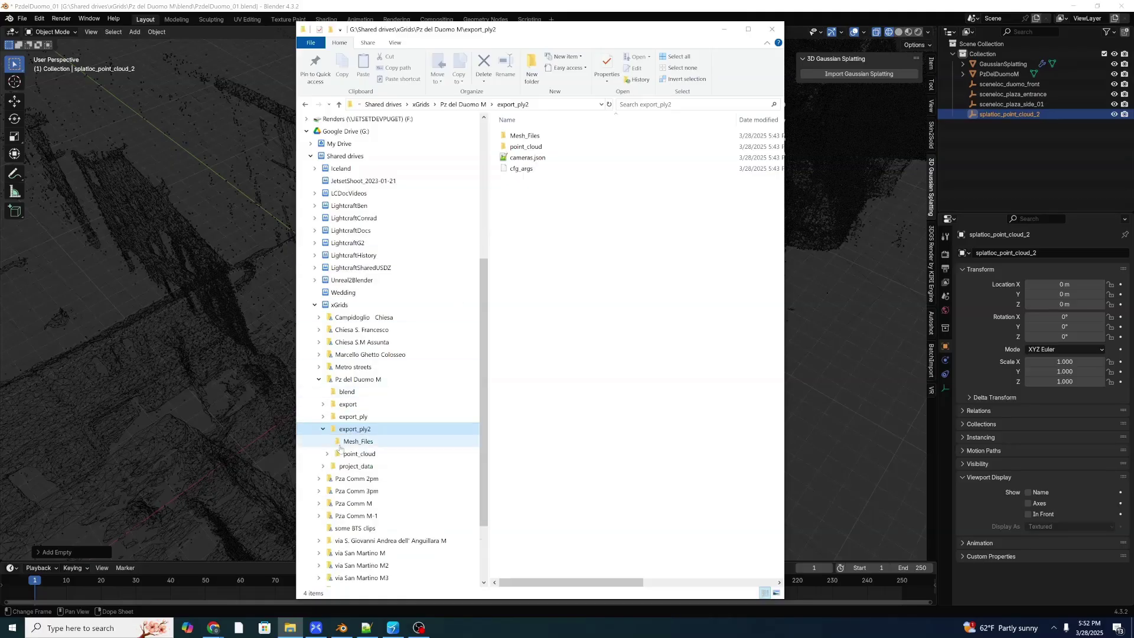
pyautogui.click(327, 454)
pyautogui.click(360, 466)
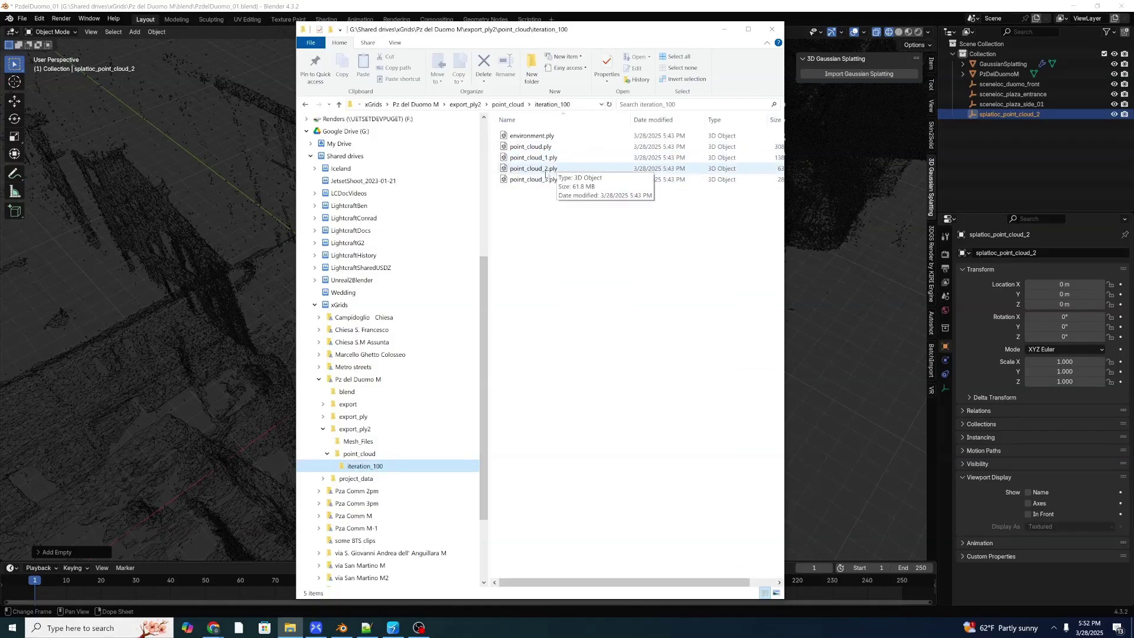
pyautogui.moveTo(781, 202); pyautogui.dragTo(856, 202)
pyautogui.click(582, 169)
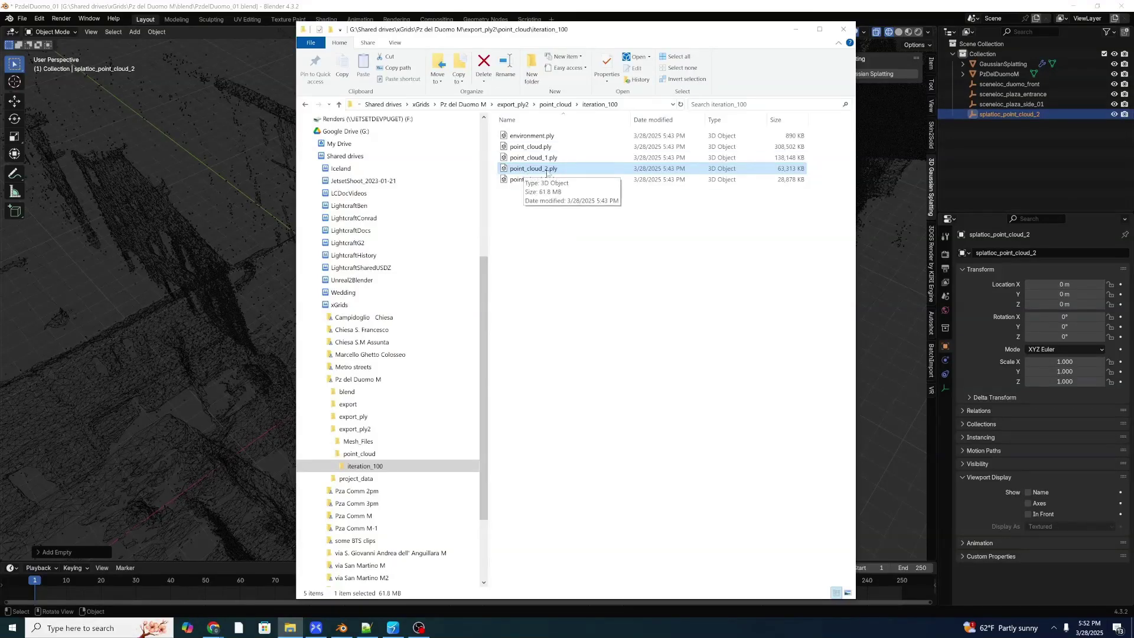
# Step: Return to Blender and lock all location and rotation axes of the splatloc_point_cloud_2 empty
pyautogui.click(1004, 126)
pyautogui.click(997, 116)
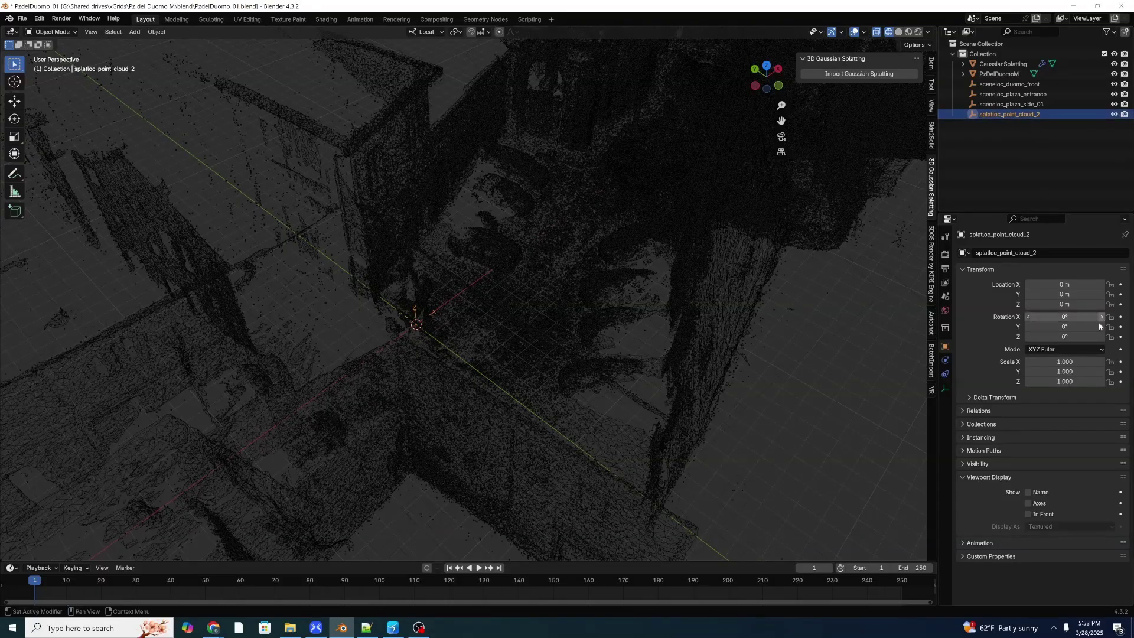
pyautogui.moveTo(1110, 285); pyautogui.dragTo(1113, 338)
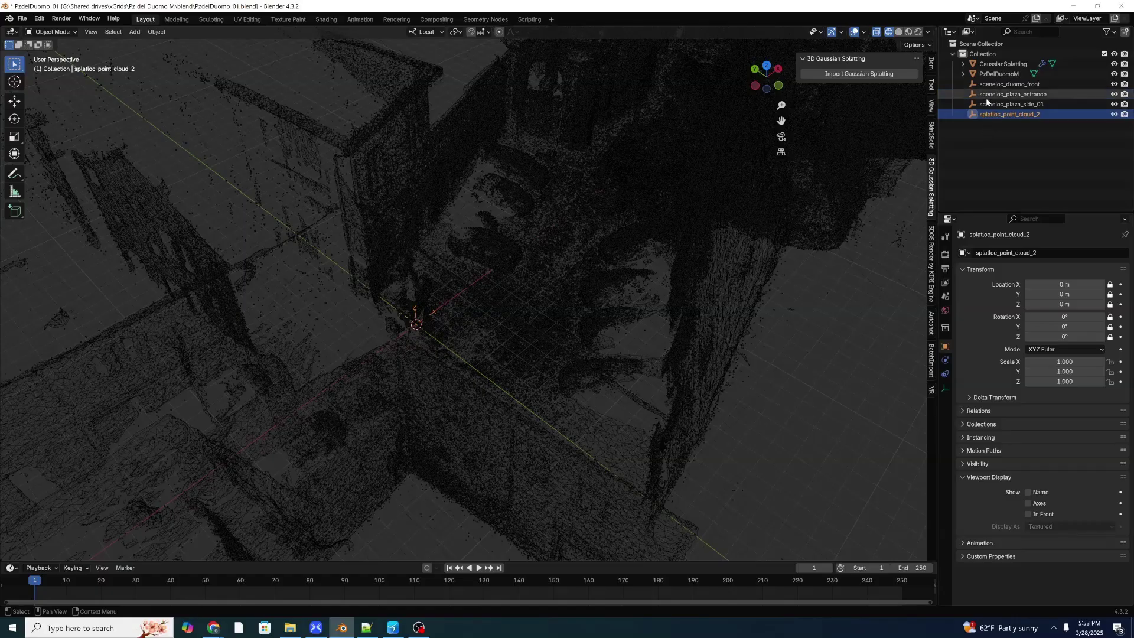
# Step: Parent GaussianSplatting to the splatloc_point_cloud_2 empty with Object (Without Inverse) and expand the empty's hierarchy
pyautogui.click(1000, 65)
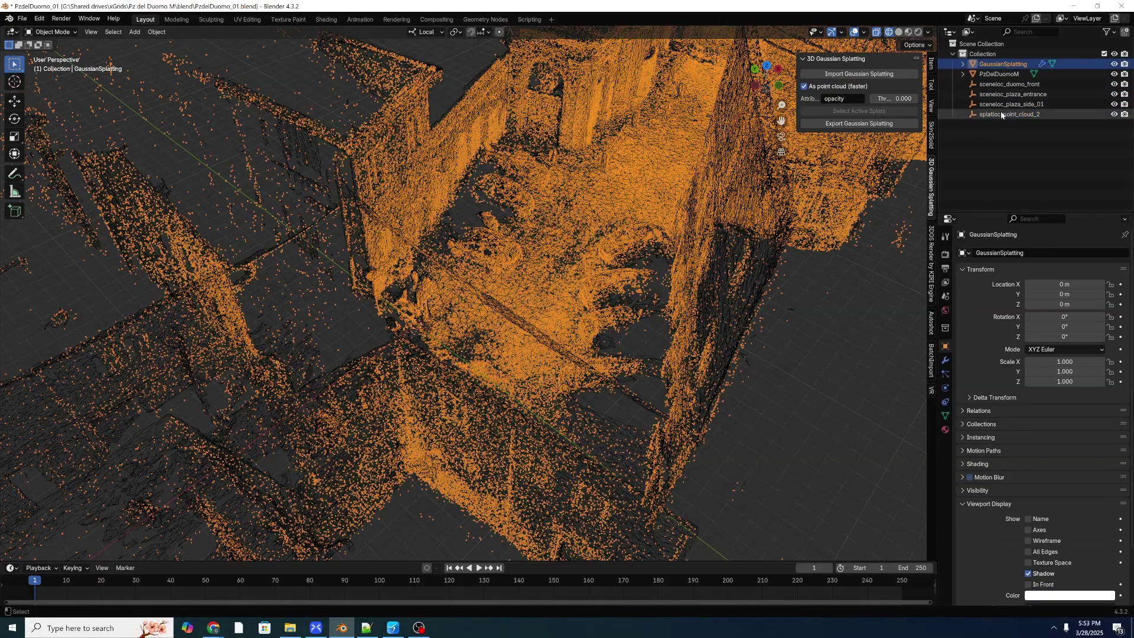
pyautogui.click(999, 115)
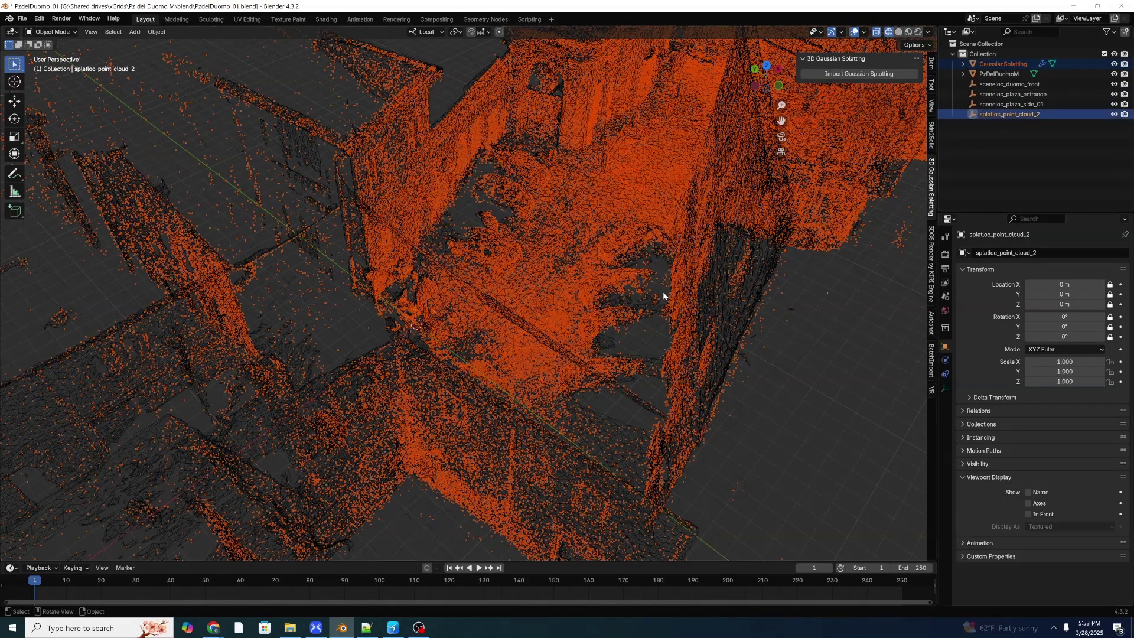
pyautogui.hotkey('ctrl', 'p')
pyautogui.press('Down')
pyautogui.press('Down')
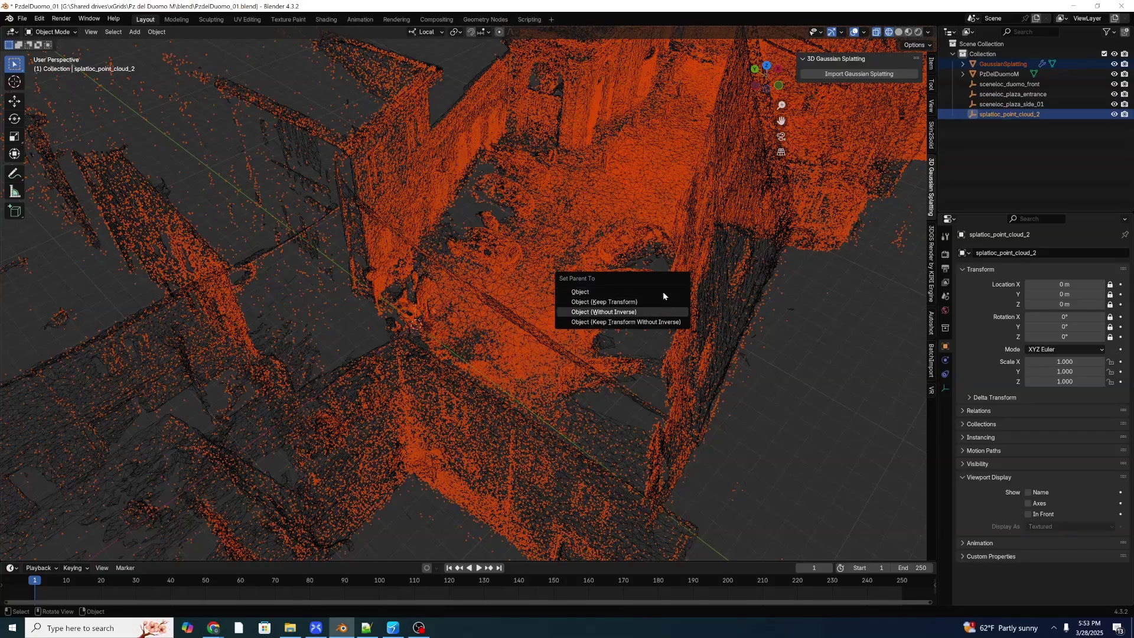
pyautogui.press('Return')
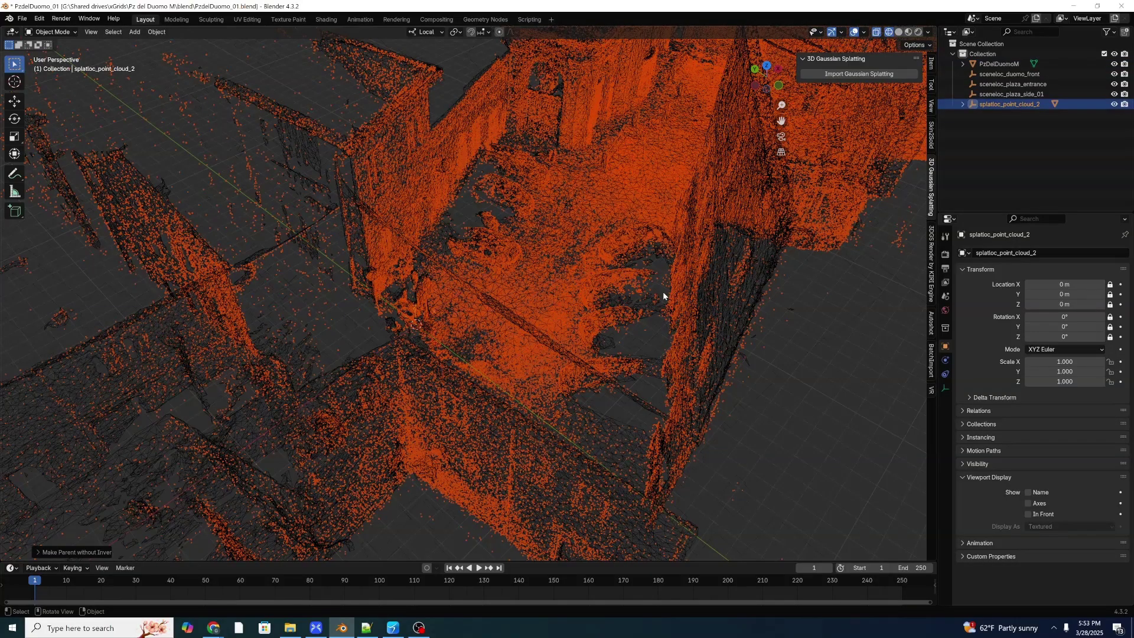
pyautogui.click(964, 104)
pyautogui.click(1016, 136)
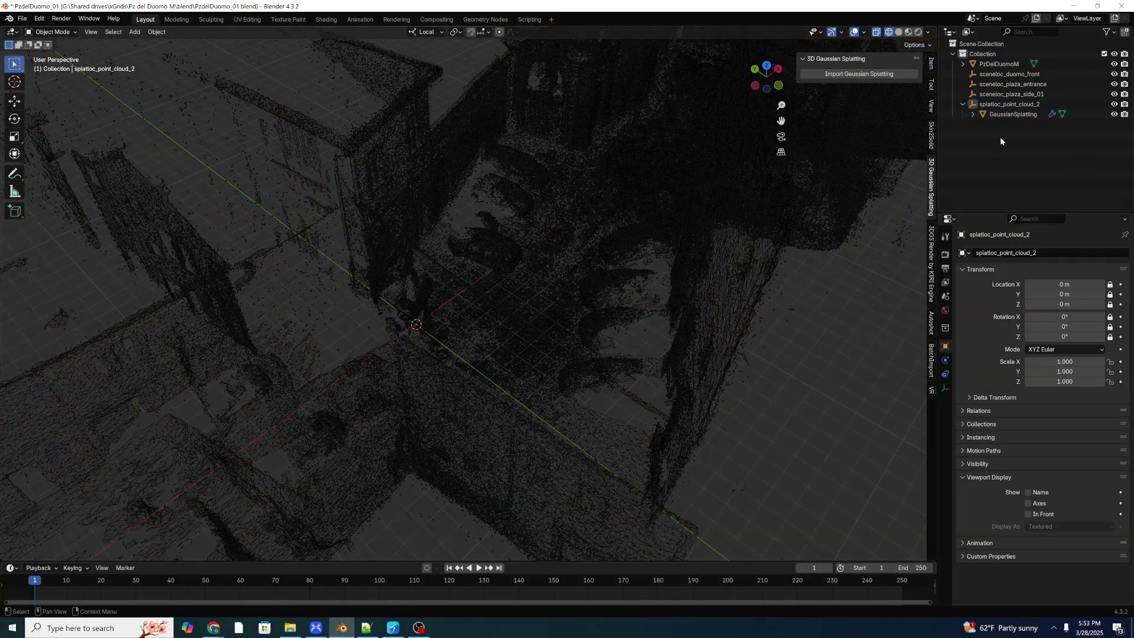
# Step: Examine the positions of splatloc_point_cloud_2 and the three sceneloc empties within the point cloud
pyautogui.moveTo(717, 304); pyautogui.dragTo(597, 366, button='middle')
pyautogui.click(1009, 104)
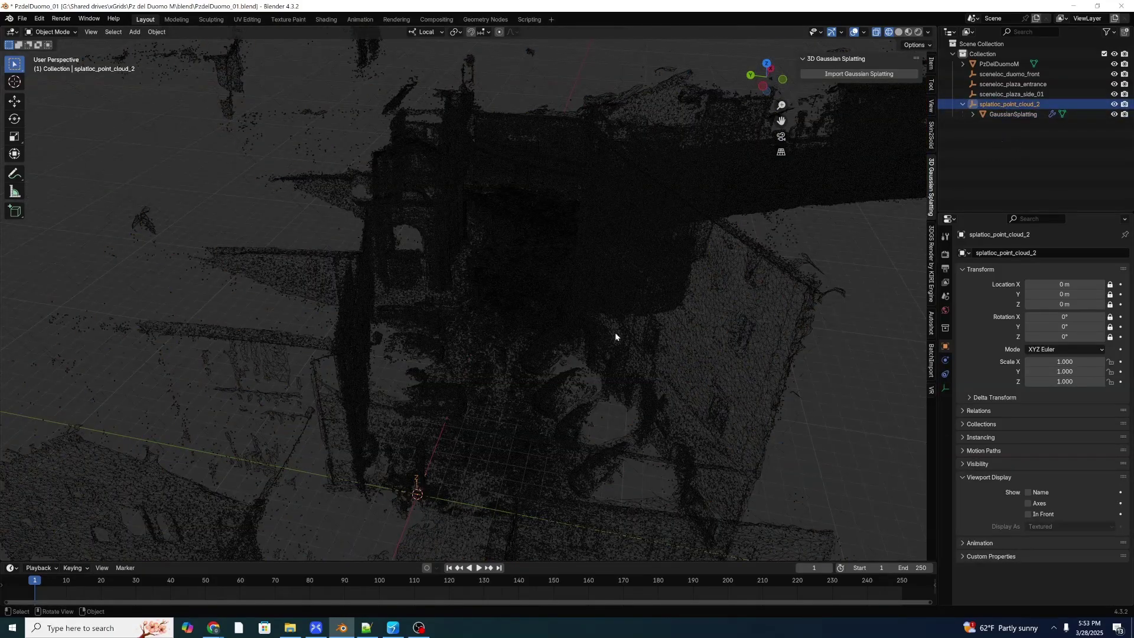
pyautogui.moveTo(577, 332)
pyautogui.mouseDown(button='middle')
pyautogui.moveTo(565, 336)
pyautogui.moveTo(620, 307)
pyautogui.moveTo(597, 324)
pyautogui.moveTo(586, 314)
pyautogui.moveTo(587, 325)
pyautogui.mouseUp(button='middle')
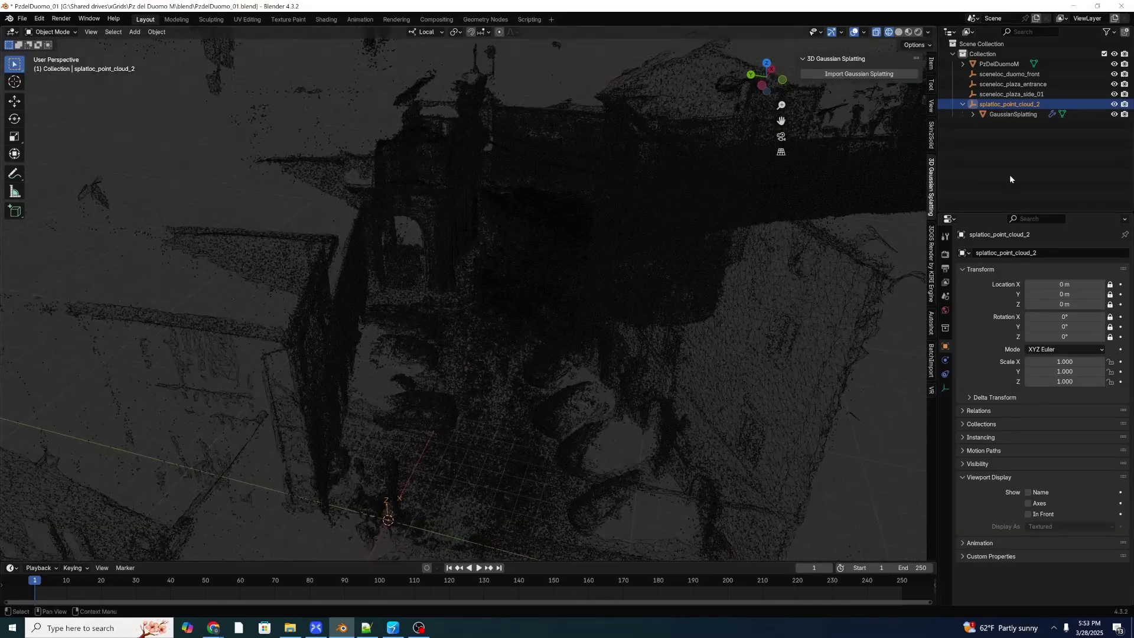
pyautogui.click(1018, 143)
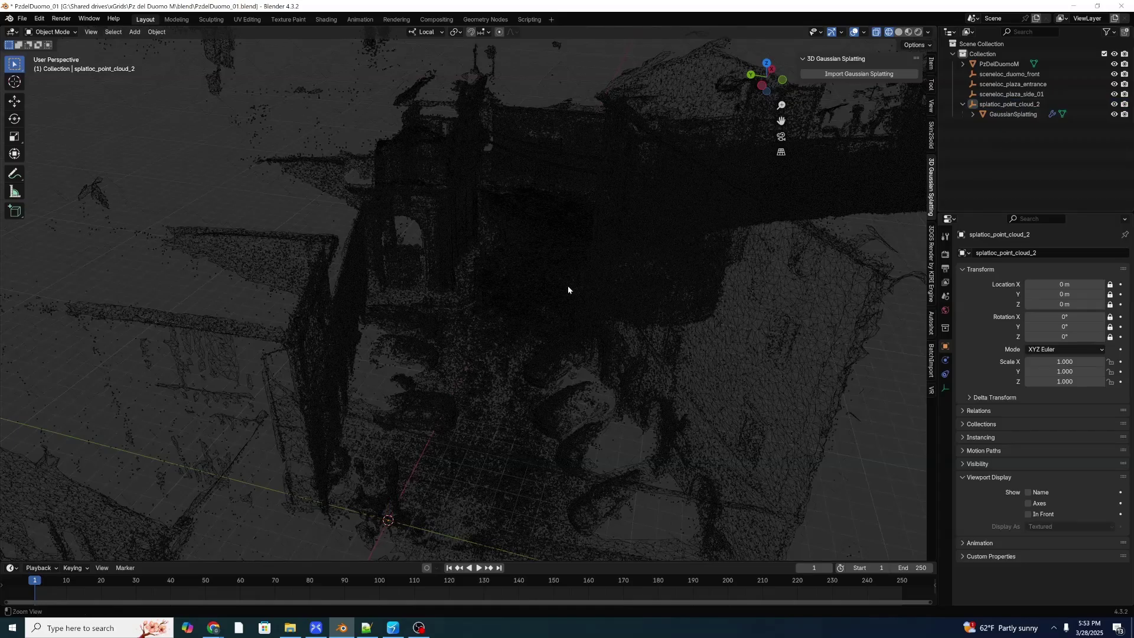
pyautogui.keyDown('ctrl'); pyautogui.moveTo(568, 289); pyautogui.dragTo(658, 226, button='middle'); pyautogui.keyUp('ctrl')
pyautogui.click(1009, 75)
pyautogui.keyDown('shift'); pyautogui.click(1007, 94); pyautogui.keyUp('shift')
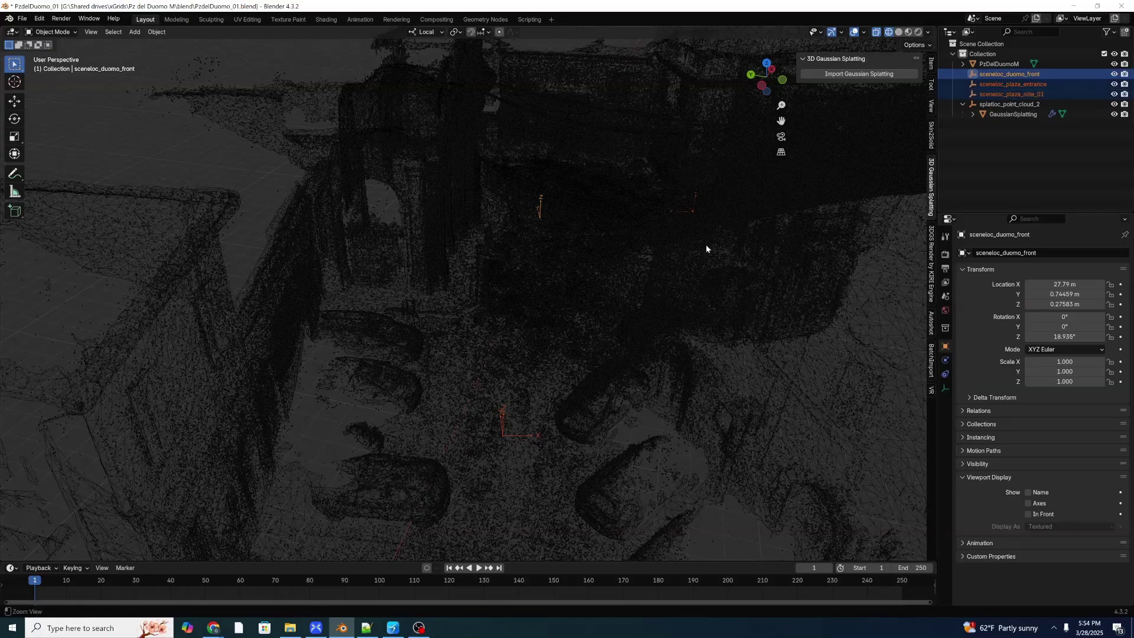
pyautogui.moveTo(703, 244); pyautogui.dragTo(682, 284, button='middle')
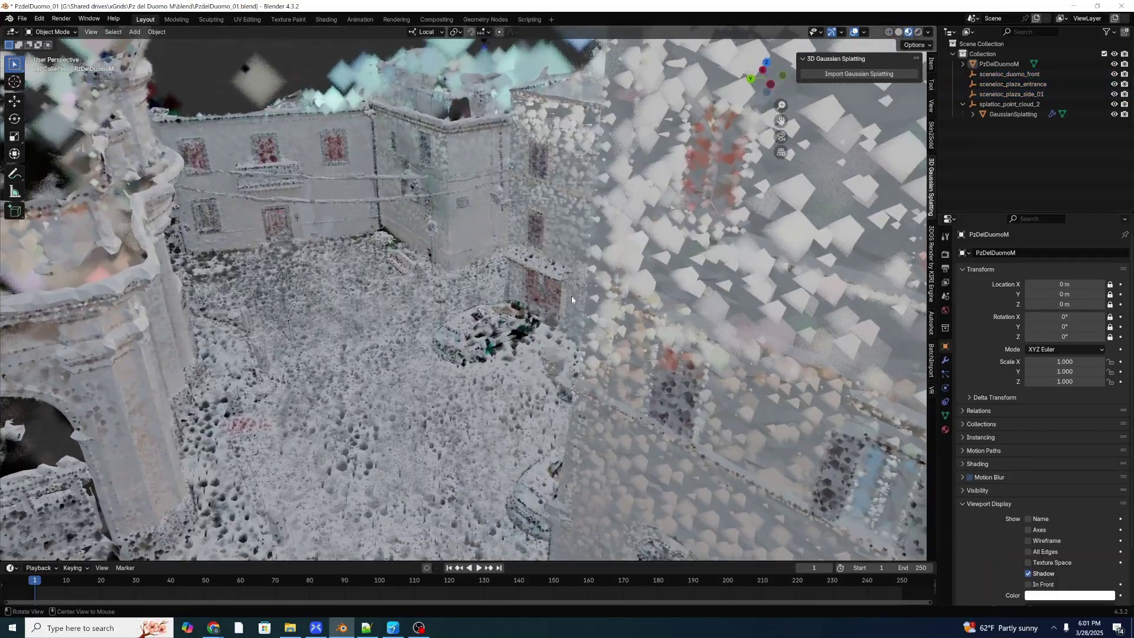
# Step: Create a new collection directly under the Scene Collection and name it Geo
pyautogui.scroll(4, 572, 295)
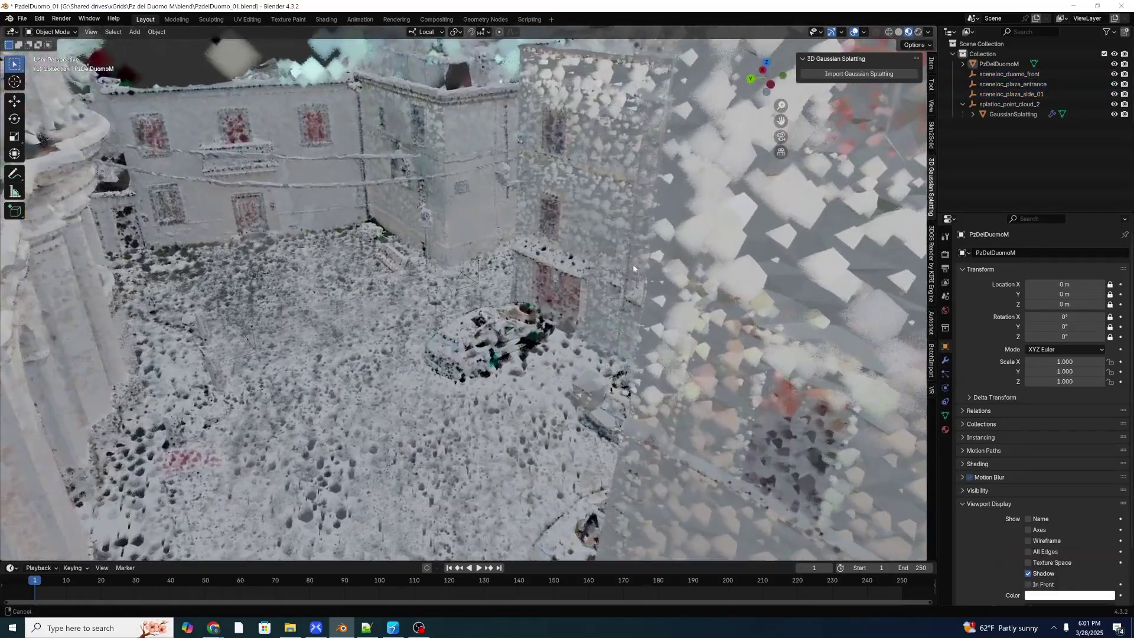
pyautogui.moveTo(543, 273); pyautogui.dragTo(512, 289, button='middle')
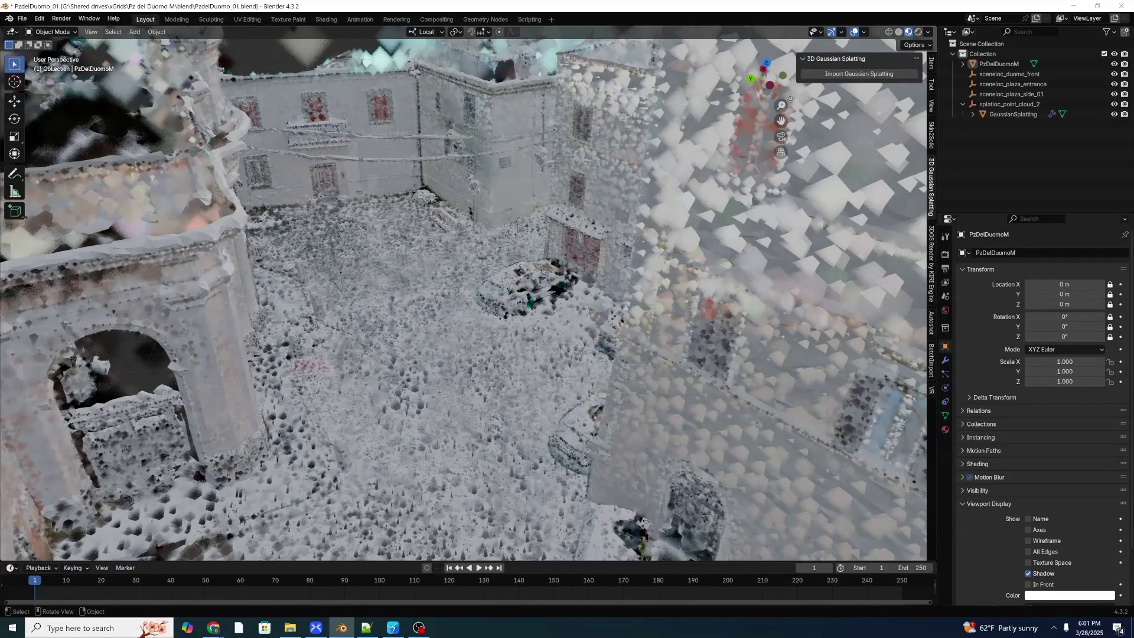
pyautogui.click(982, 43)
pyautogui.rightClick(974, 45)
pyautogui.click(972, 47)
pyautogui.click(995, 128)
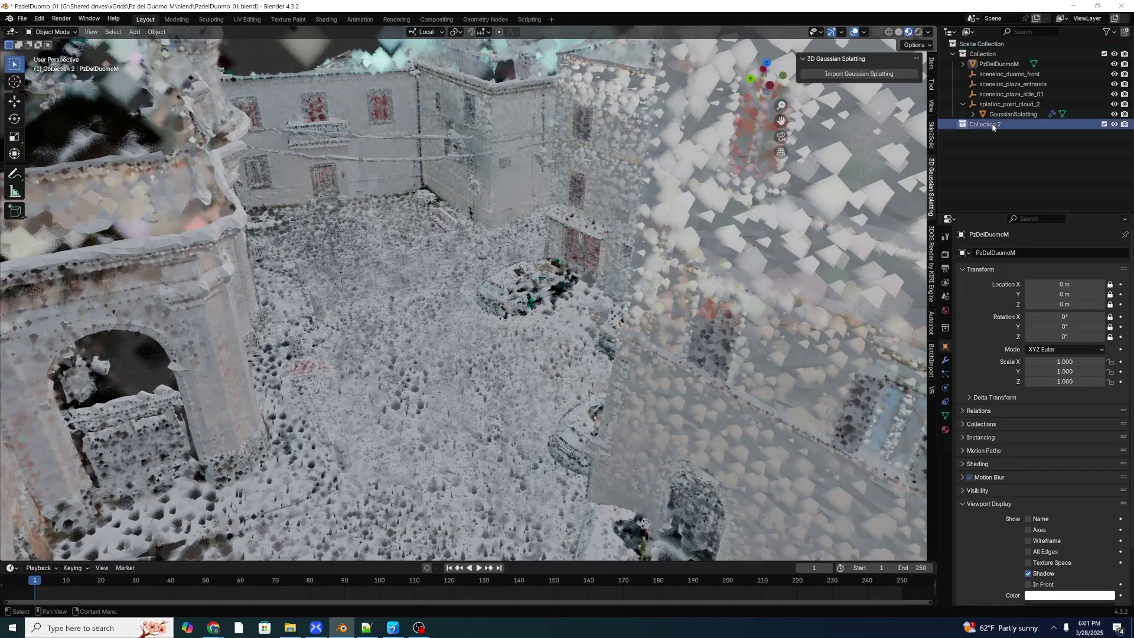
pyautogui.doubleClick(993, 127)
pyautogui.write('/gei==')
# Step: Move the PzDelDuomoM mesh into the Geo collection and exclude that collection from the view layer
pyautogui.click(749, 168)
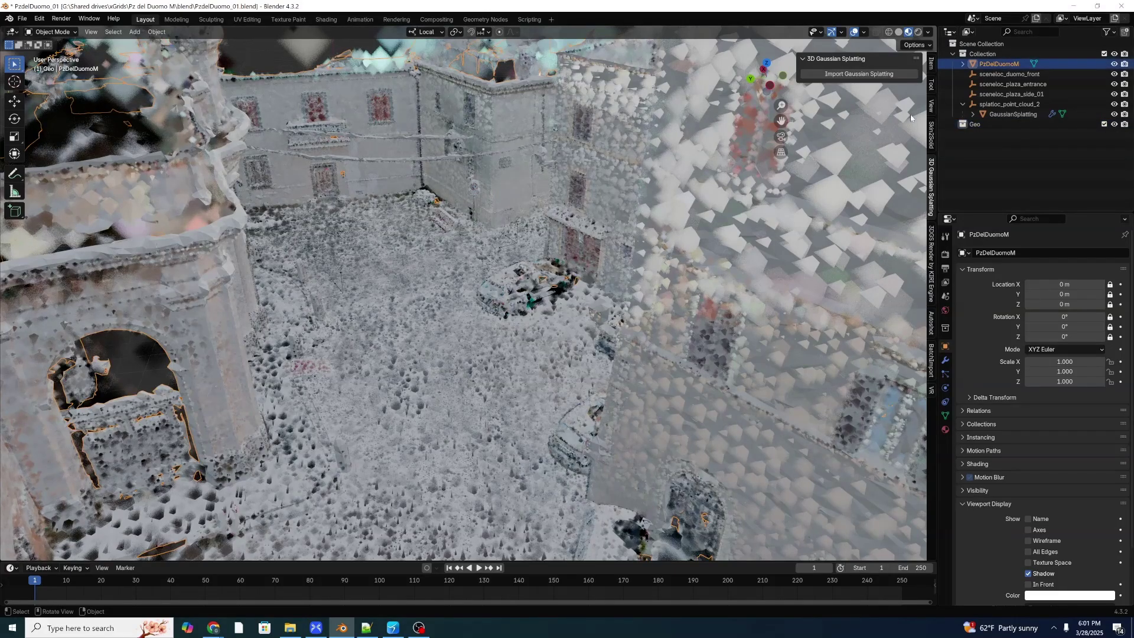
pyautogui.press('m')
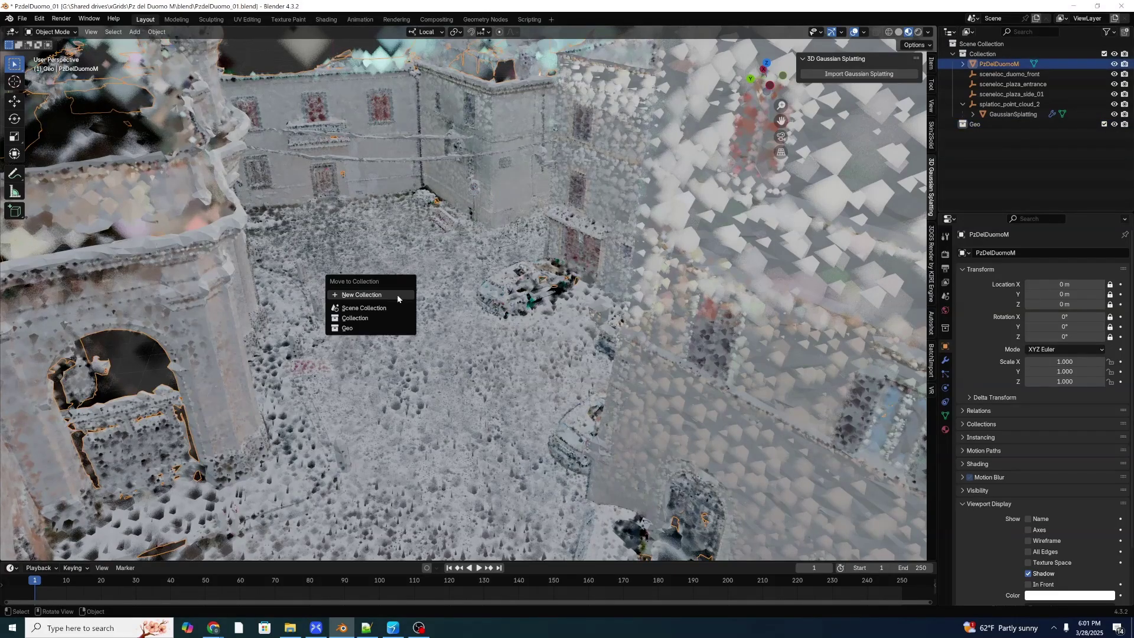
pyautogui.click(386, 328)
pyautogui.click(1104, 114)
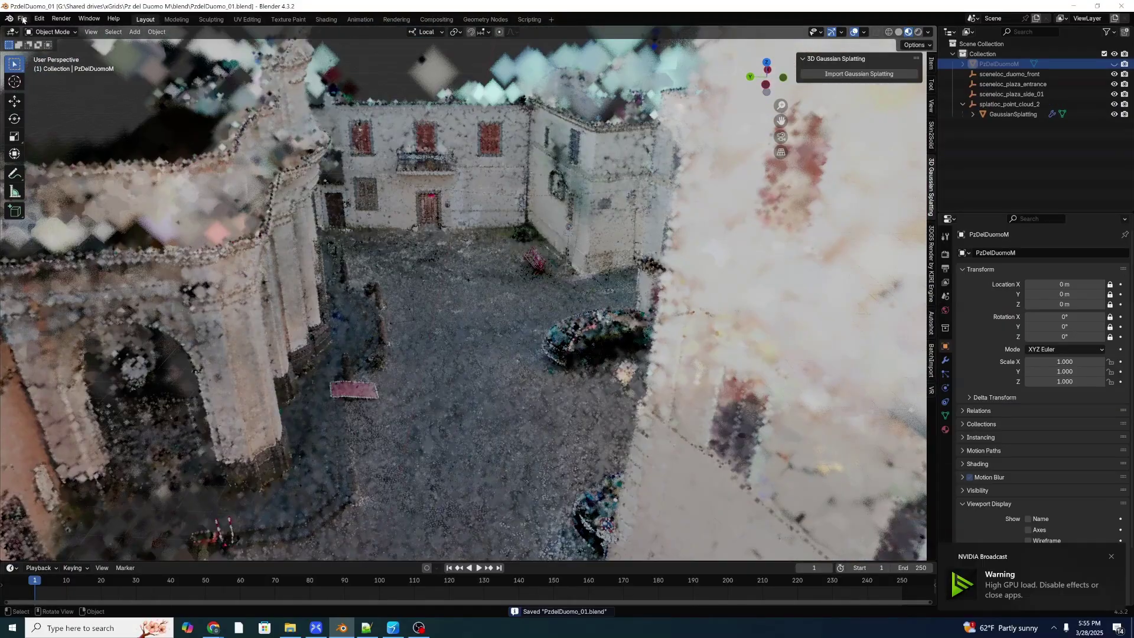
# Step: Export the visible scene as a USD file named PzdelDuomo_01.usdz into the export_ply2\point_cloud\iteration_100 folder of Pz del Duomo M
pyautogui.click(22, 19)
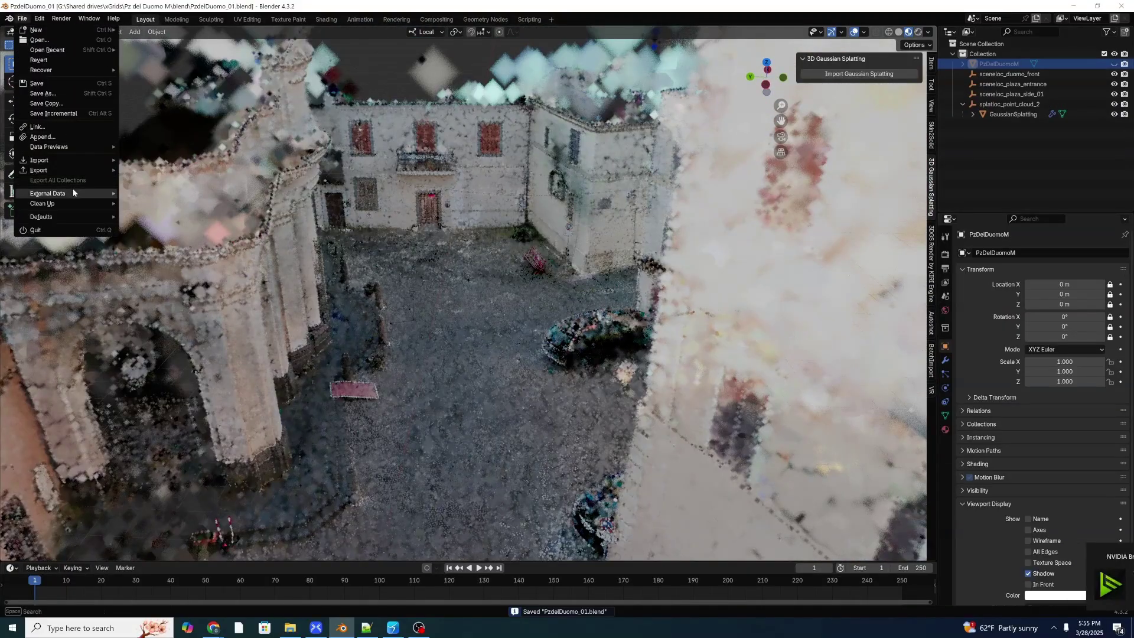
pyautogui.moveTo(74, 170)
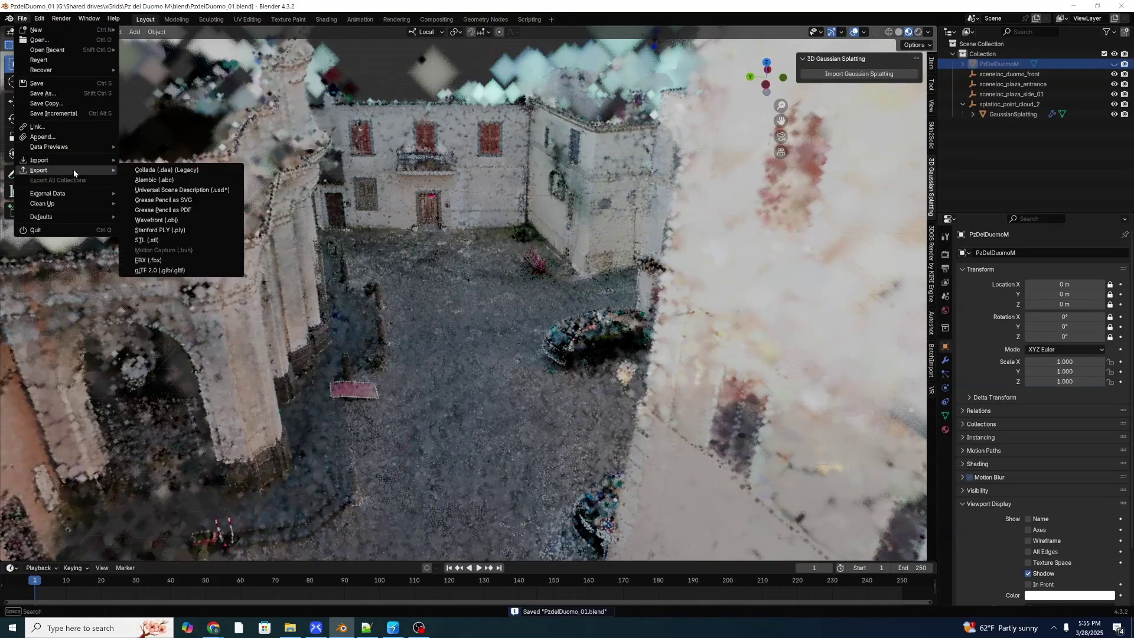
pyautogui.click(182, 190)
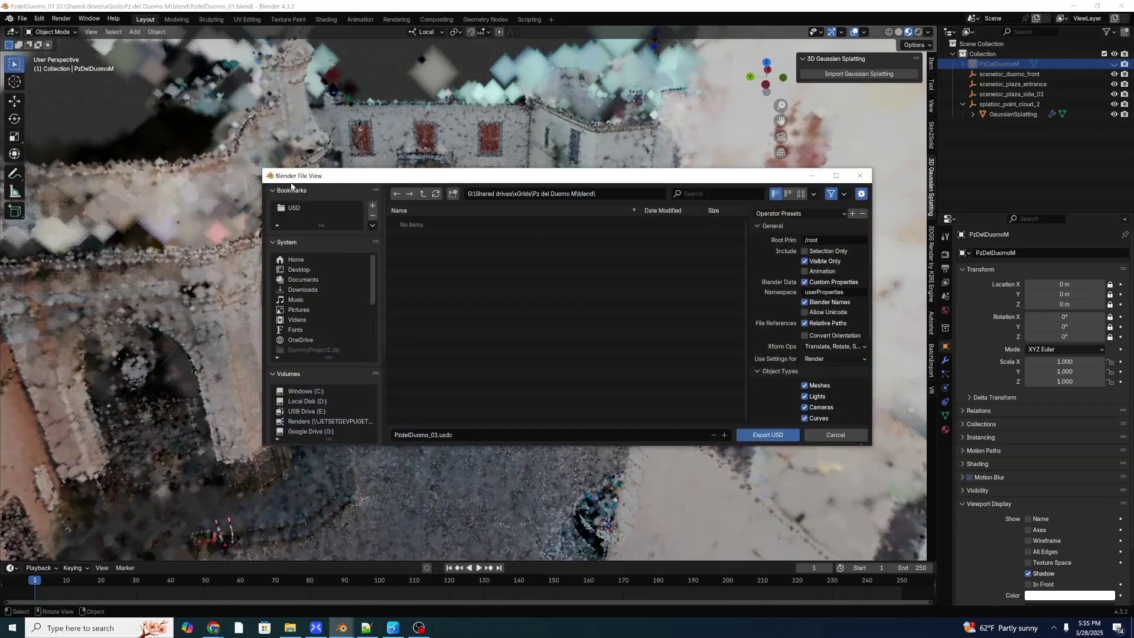
pyautogui.click(422, 196)
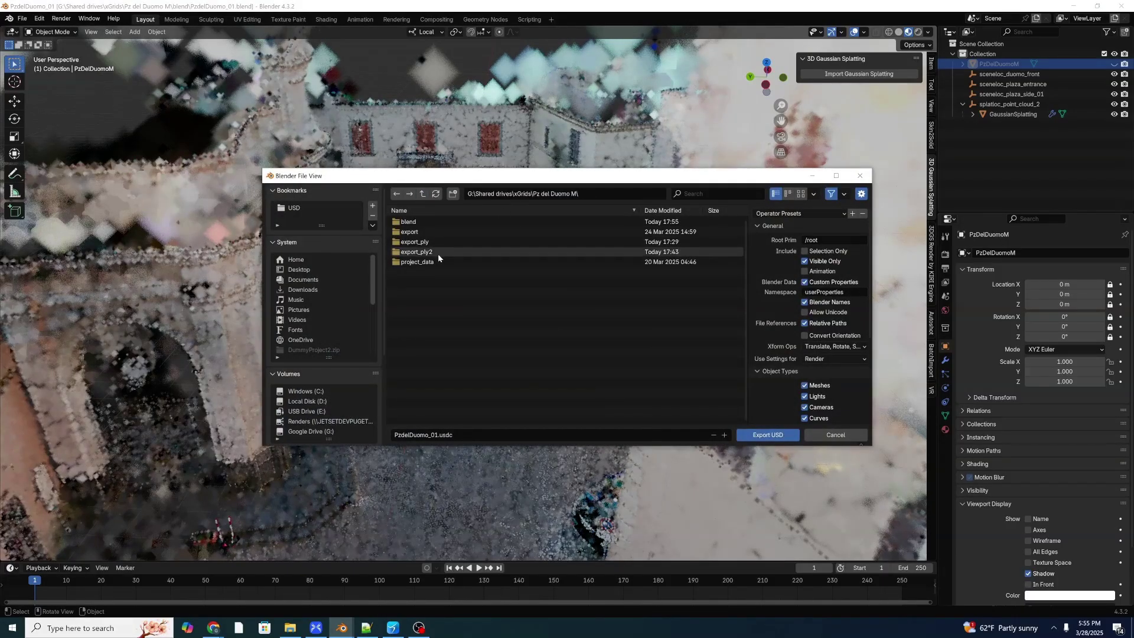
pyautogui.doubleClick(416, 252)
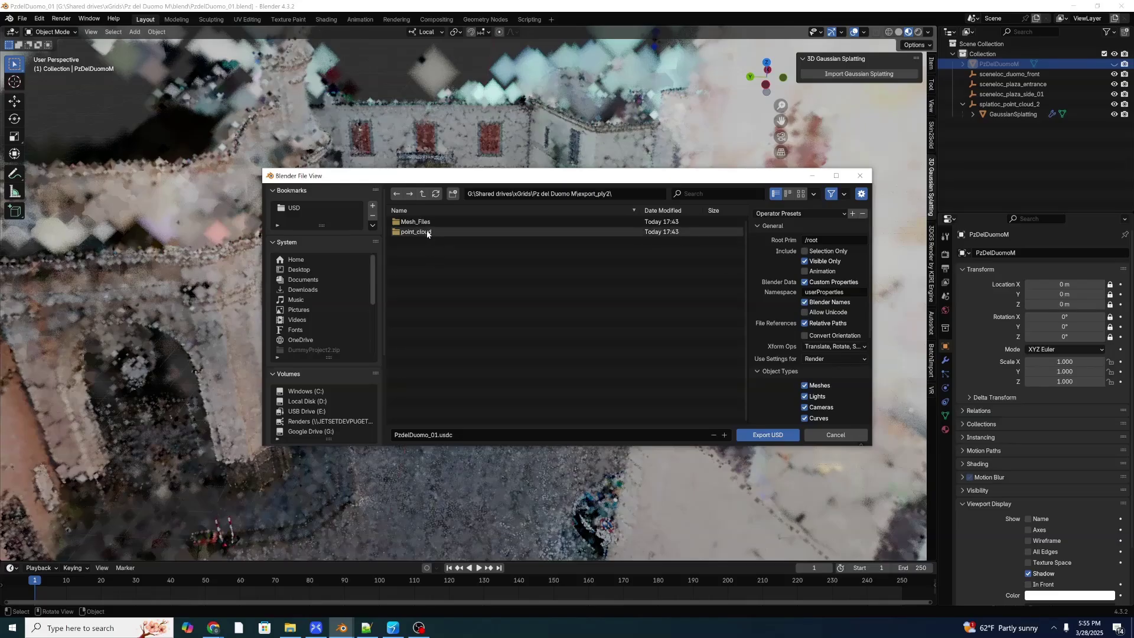
pyautogui.doubleClick(427, 233)
pyautogui.doubleClick(427, 224)
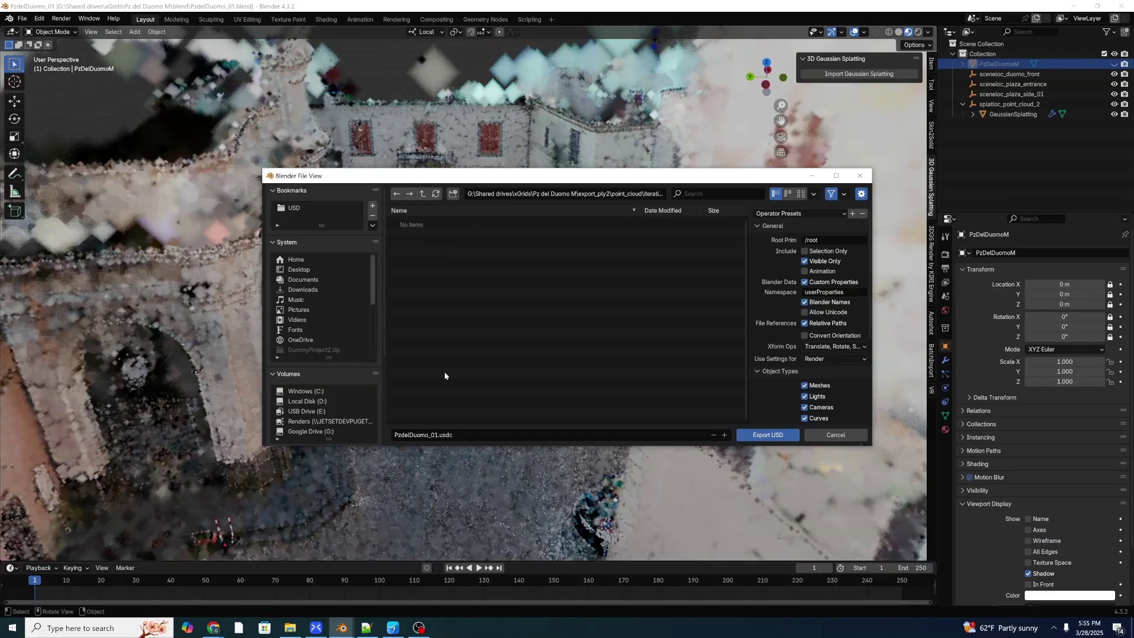
pyautogui.click(451, 435)
pyautogui.click(451, 435)
pyautogui.click(767, 435)
# Step: Switch to Autoshot's Models page and set the Local USDZ Model Folder to Pz del Duomo M/export_ply2/point_cloud/iteration_100 on the xGrids shared drive
pyautogui.click(392, 628)
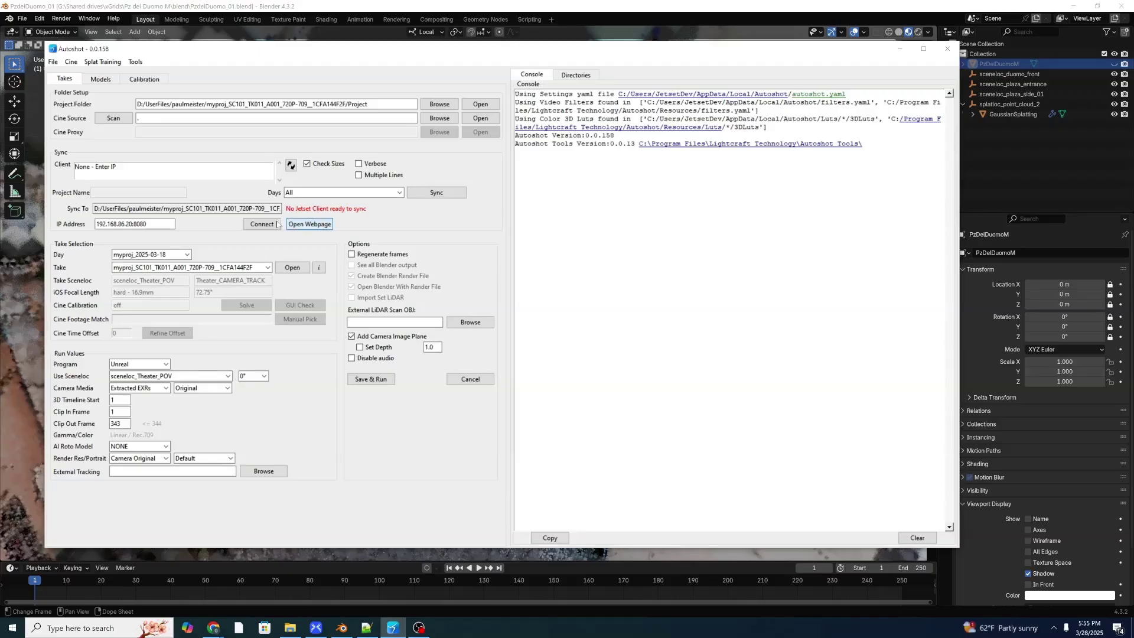
pyautogui.click(102, 80)
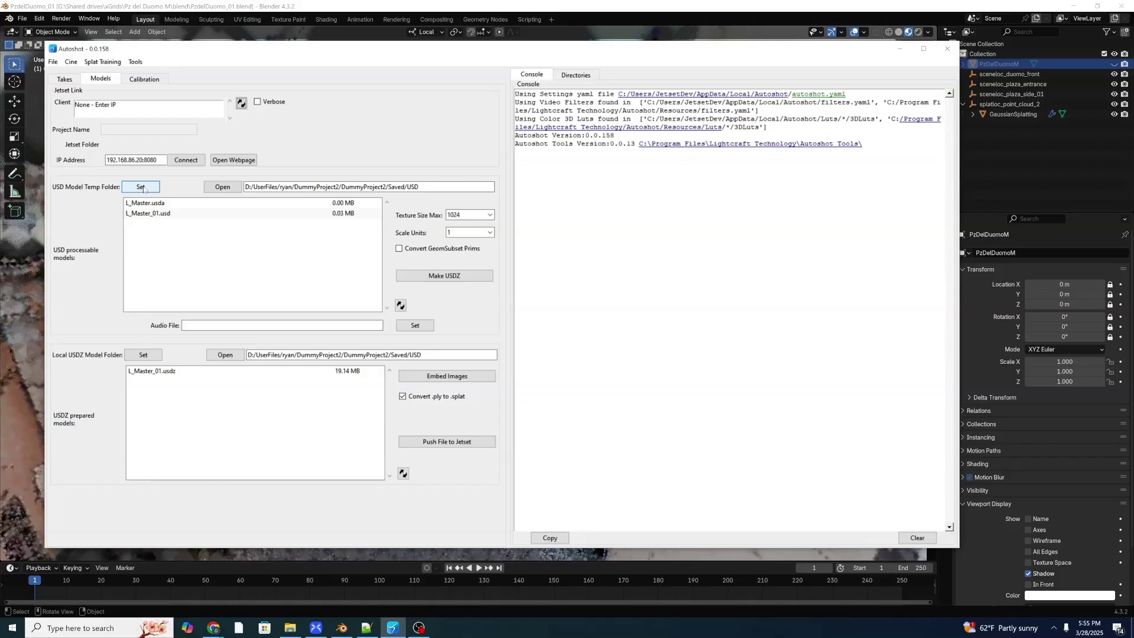
pyautogui.click(143, 355)
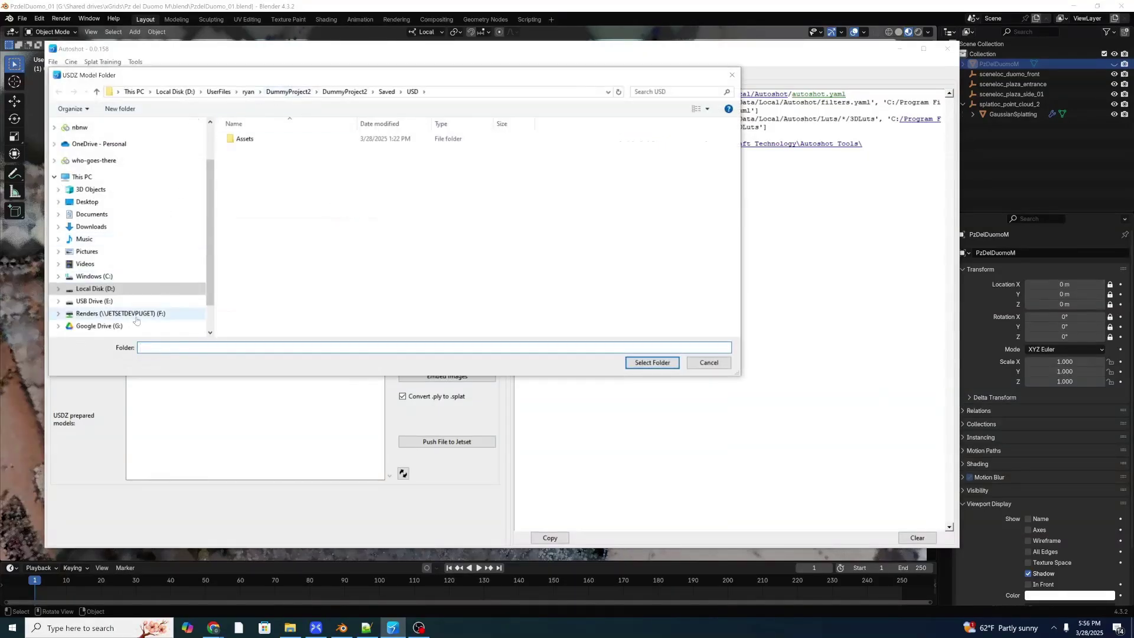
pyautogui.click(58, 289)
pyautogui.click(60, 286)
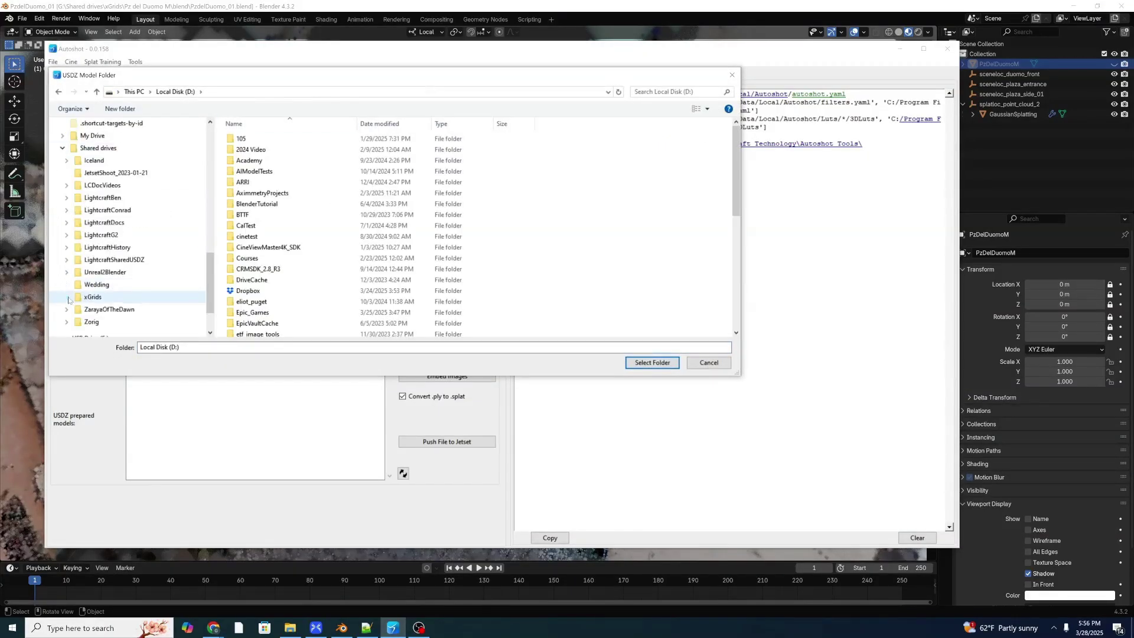
pyautogui.doubleClick(105, 237)
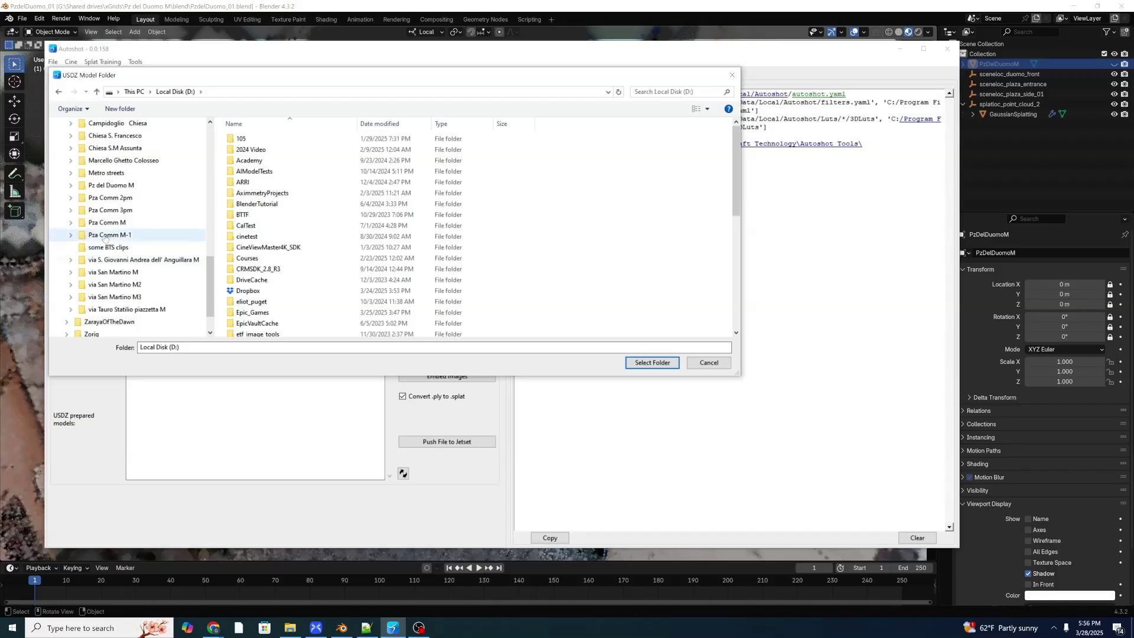
pyautogui.click(70, 185)
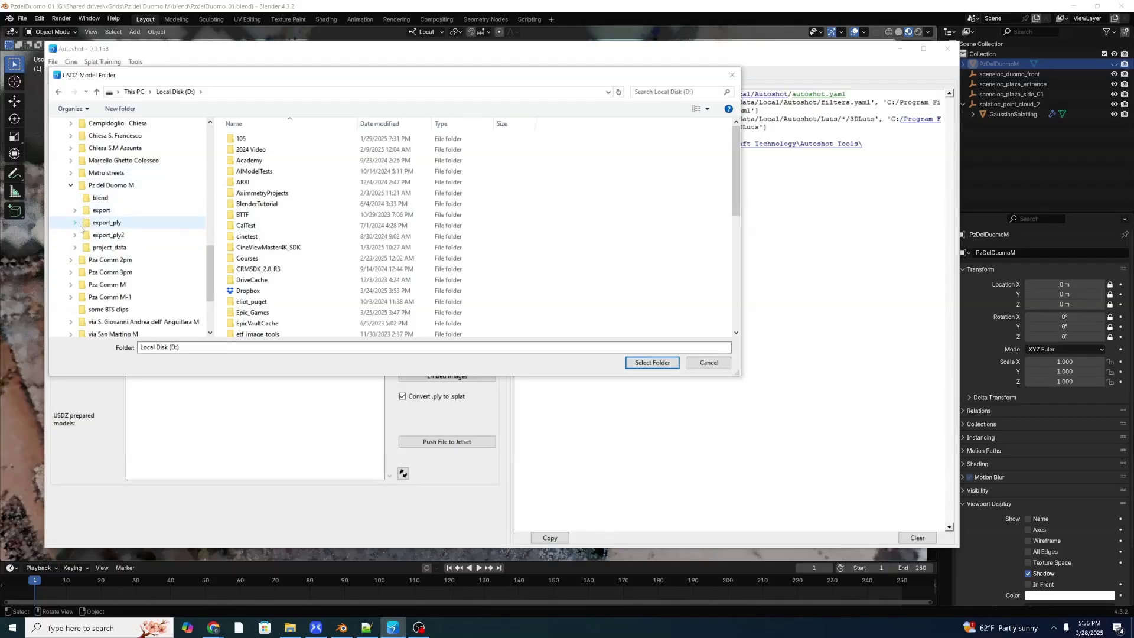
pyautogui.click(75, 234)
pyautogui.click(79, 260)
pyautogui.click(93, 270)
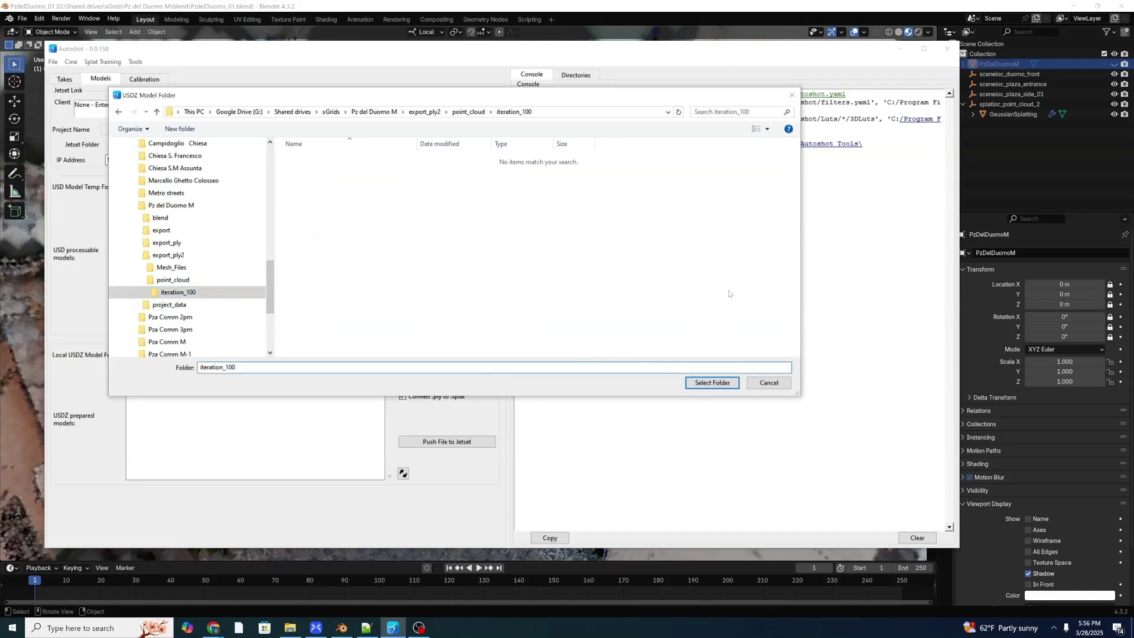
pyautogui.click(712, 382)
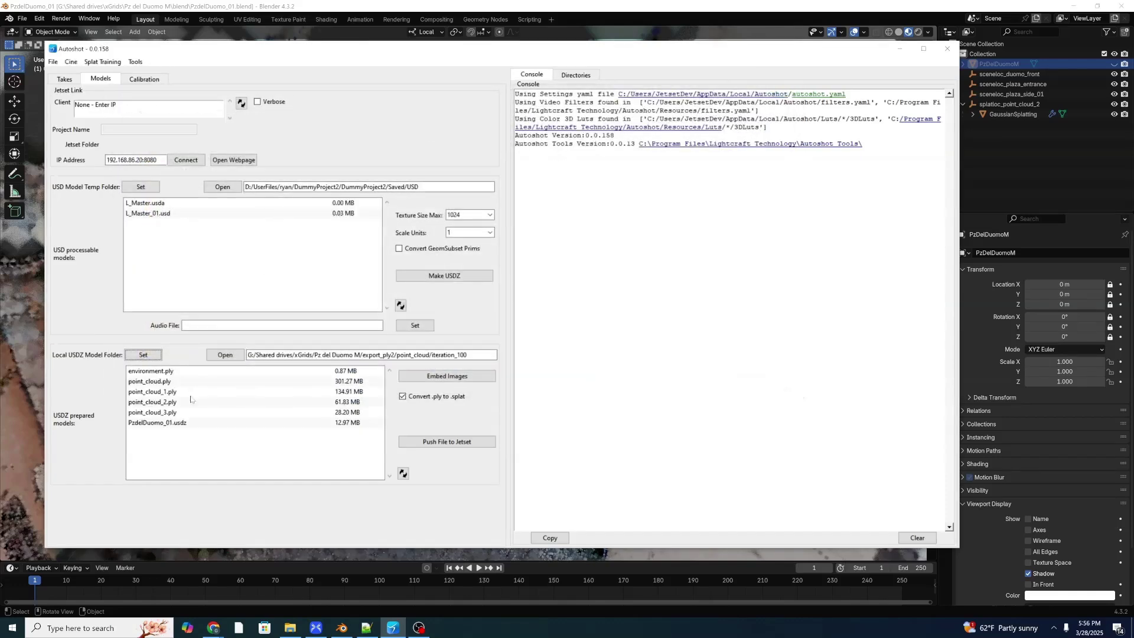
# Step: Embed point_cloud_2.ply into PzdelDuomo_01.usdz with the .ply to .splat conversion enabled
pyautogui.click(165, 424)
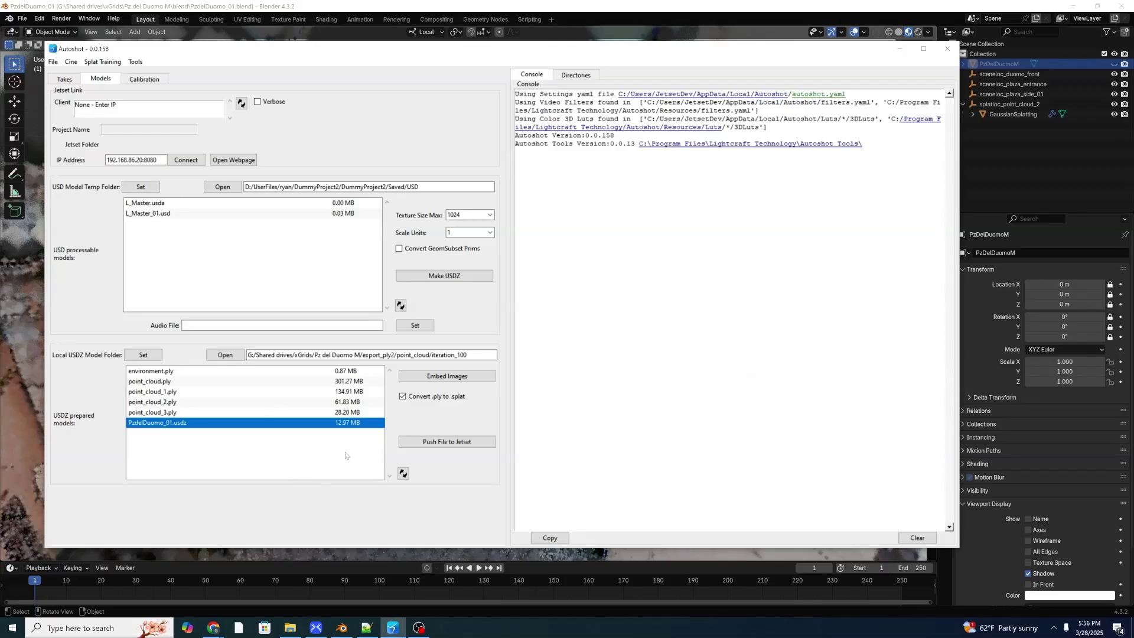
pyautogui.keyDown('ctrl'); pyautogui.click(170, 402); pyautogui.keyUp('ctrl')
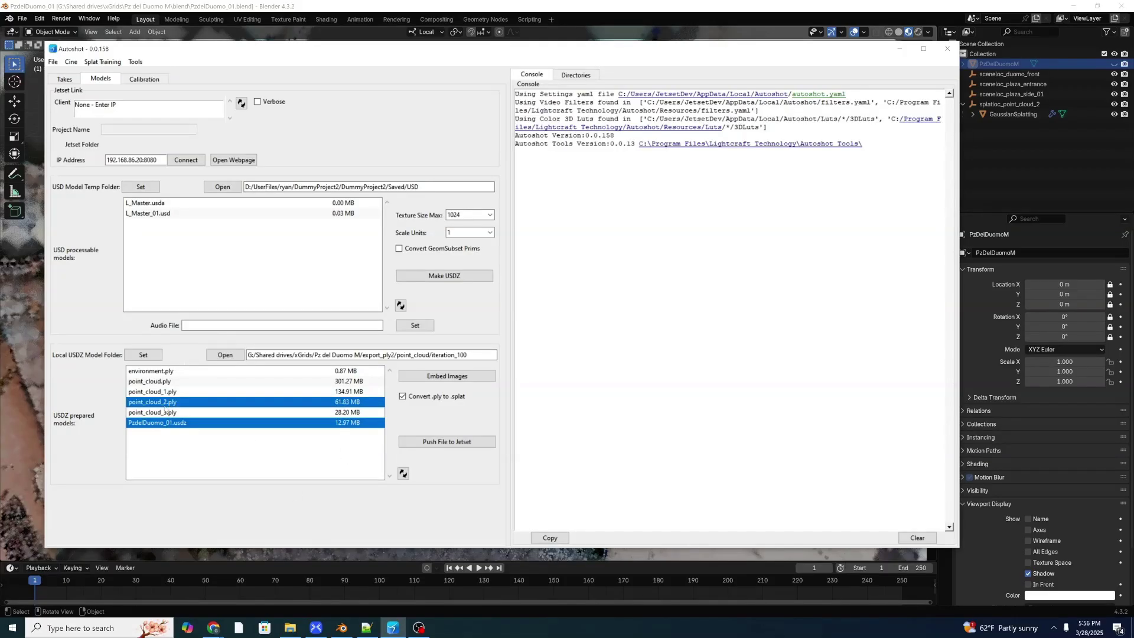
pyautogui.click(443, 377)
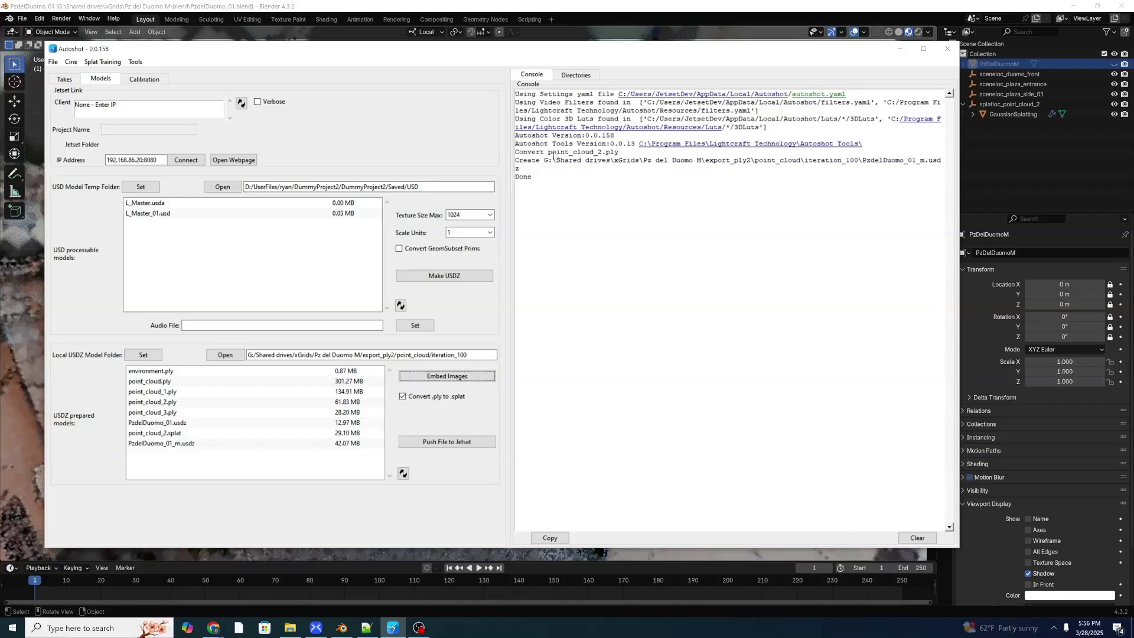
# Step: Compare the file sizes of point_cloud_2.ply and point_cloud_2.splat among the prepared models
pyautogui.click(175, 404)
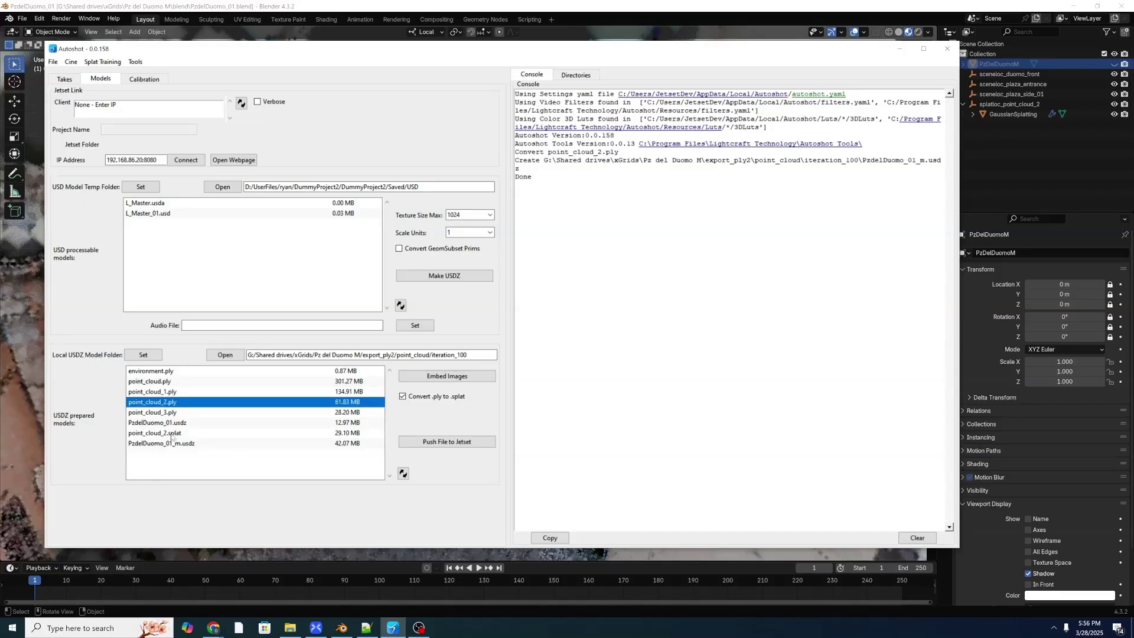
pyautogui.click(171, 435)
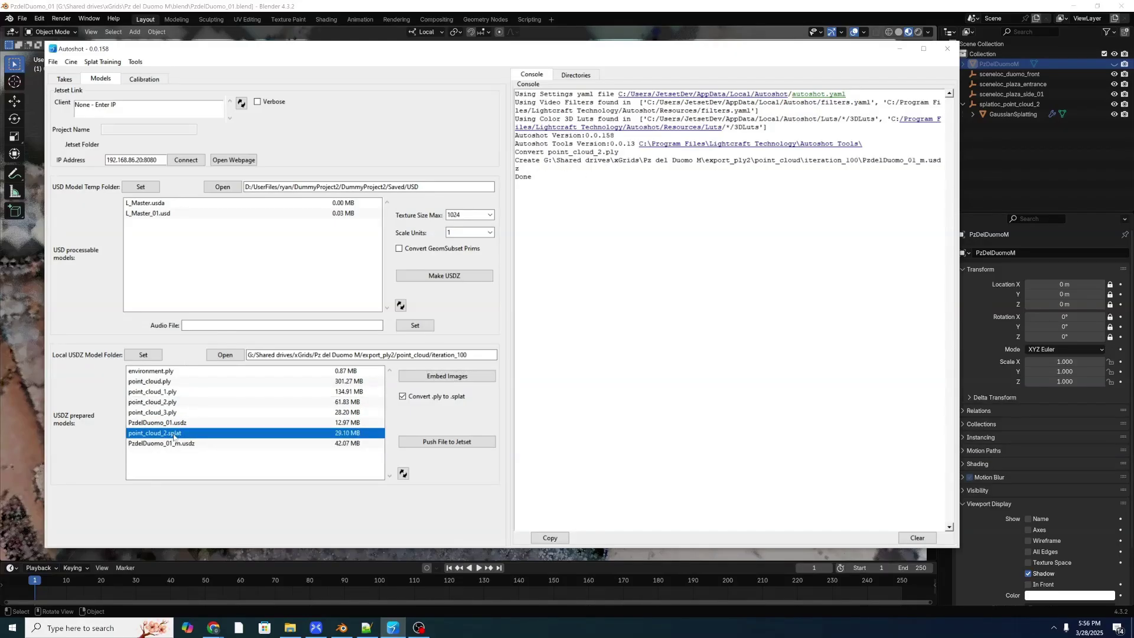
pyautogui.click(354, 405)
pyautogui.click(349, 436)
pyautogui.click(352, 404)
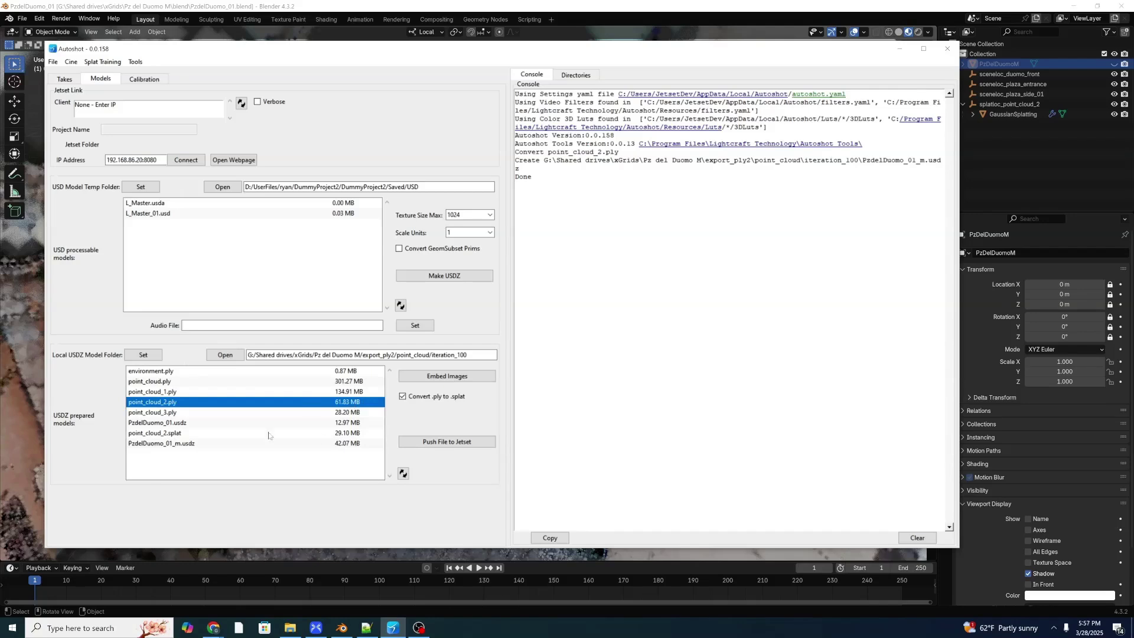
pyautogui.click(150, 435)
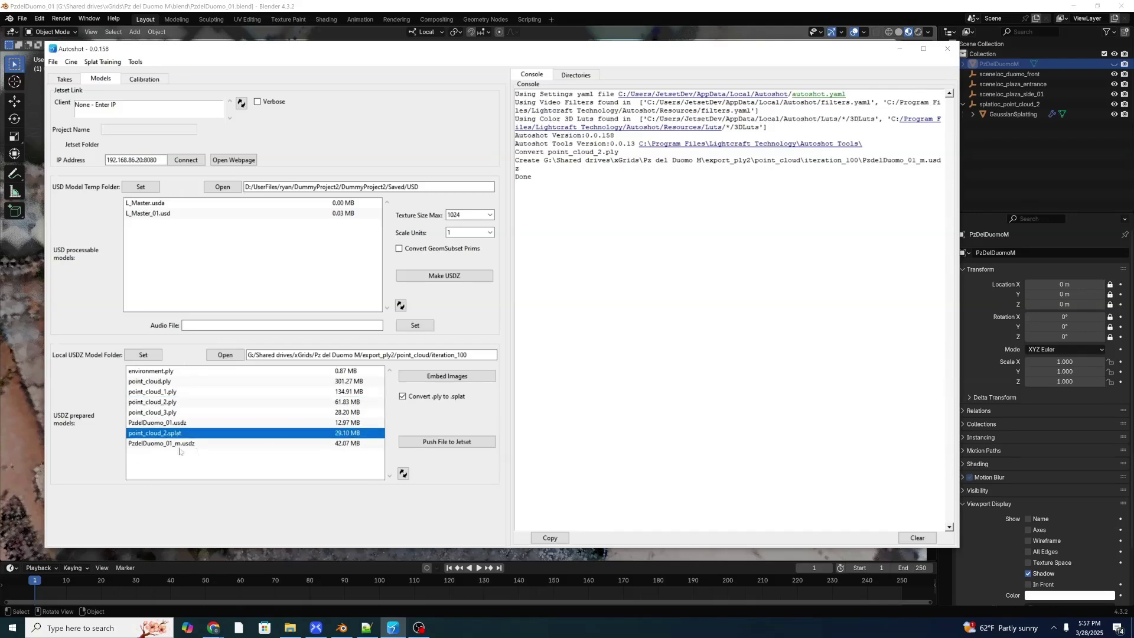
# Step: Push the combined PzdelDuomo_01_m.usdz file to the Jetset client's NABTest project
pyautogui.click(163, 444)
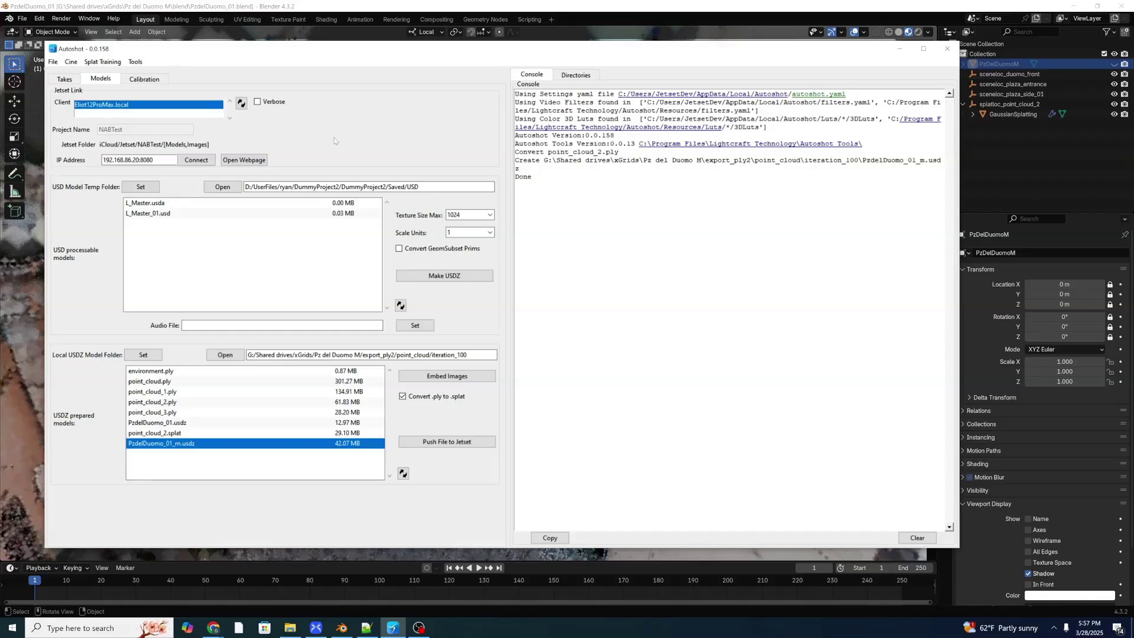
pyautogui.click(440, 442)
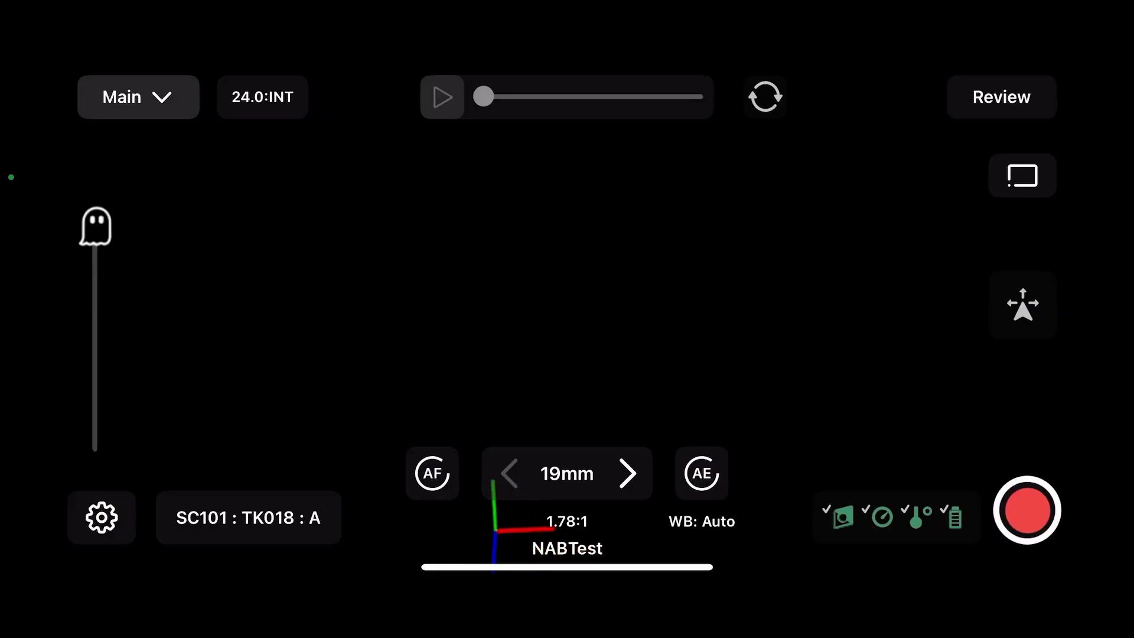
# Step: Switch to Jetset on the phone and open PzdelDuomo_01_m.usdz from the NABTest Models folder as the project's model
pyautogui.click(102, 518)
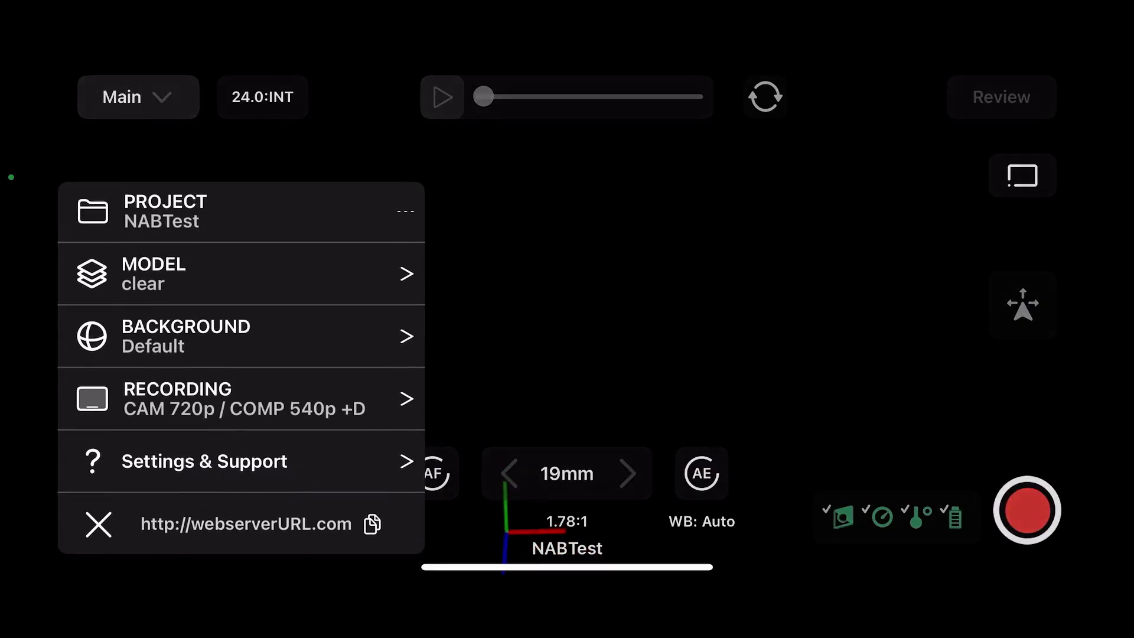
pyautogui.click(241, 273)
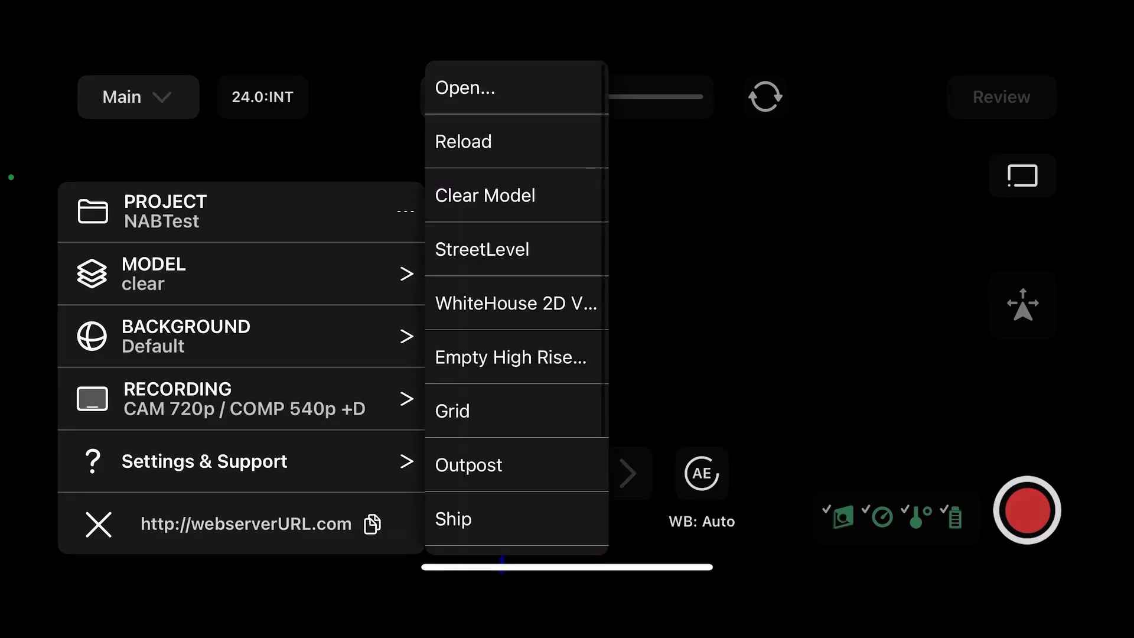
pyautogui.click(465, 88)
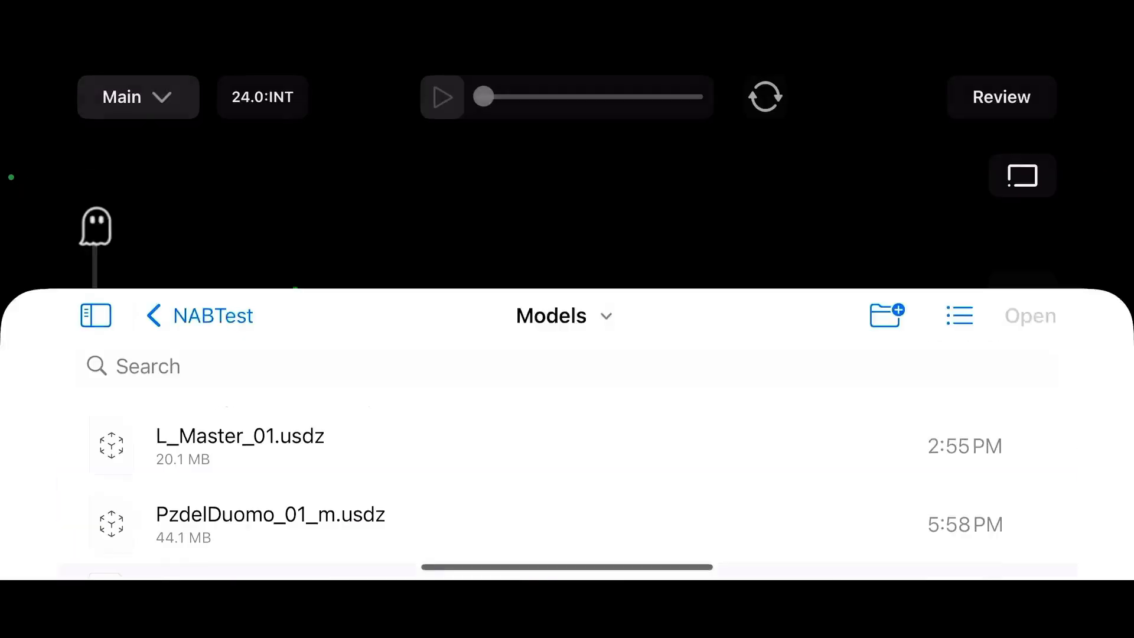
pyautogui.click(270, 524)
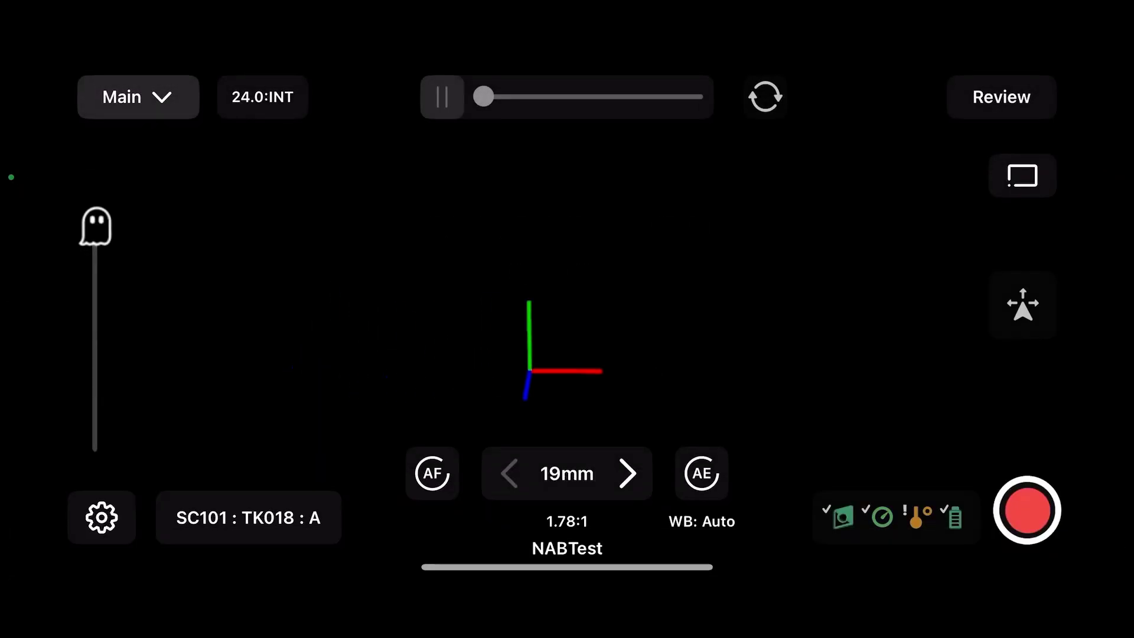